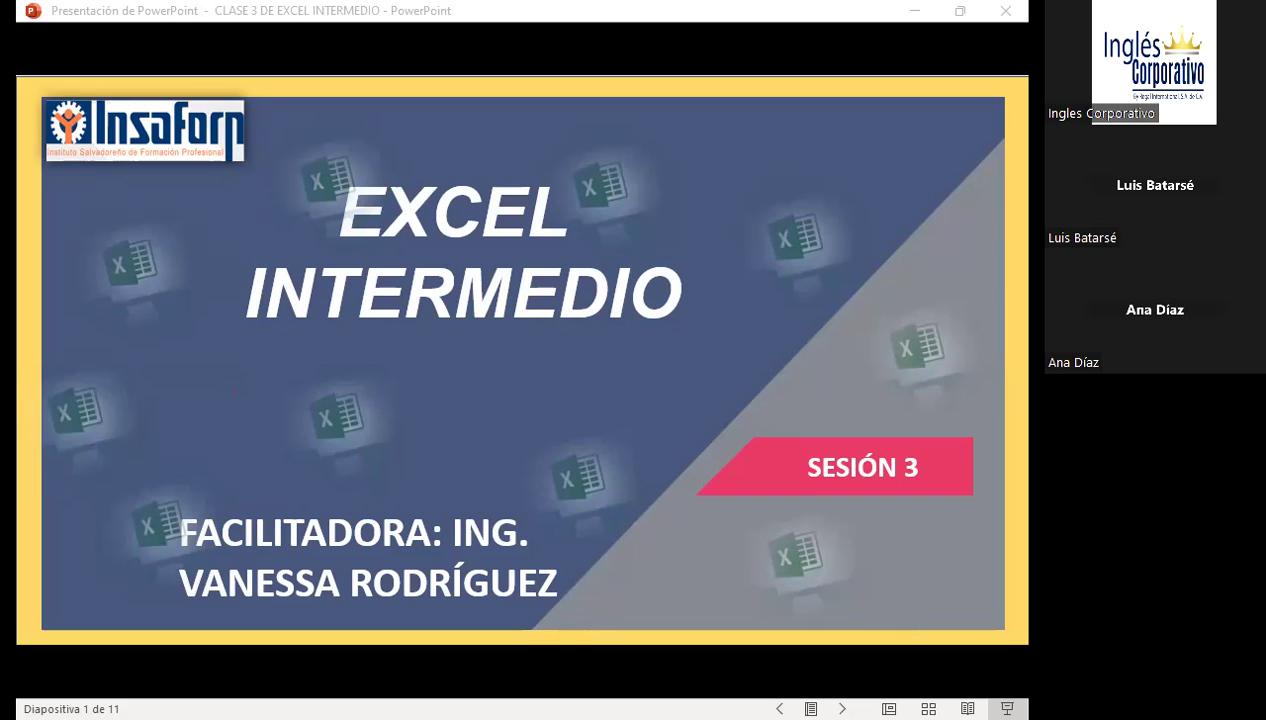
Leave the Open edX course pages and bring up the EXCEL INTERMEDIO Sesión 3 title slide
left_click(115, 288)
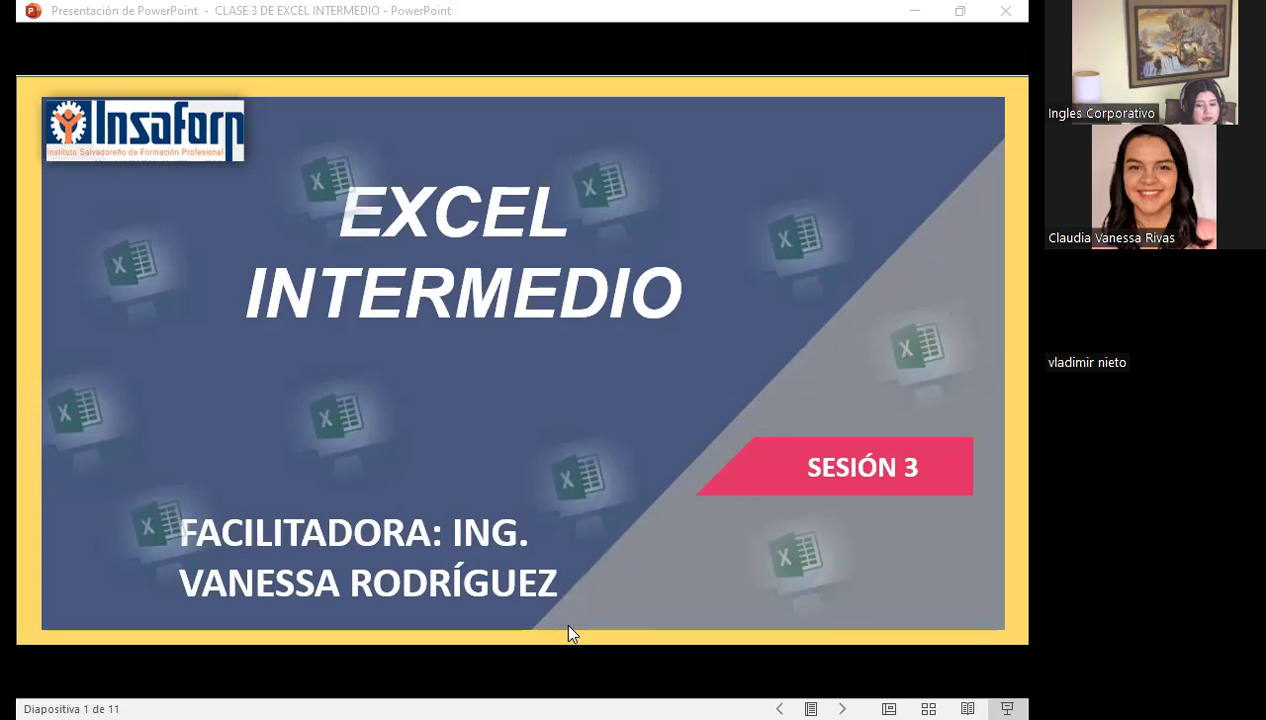
key("alt+Tab")
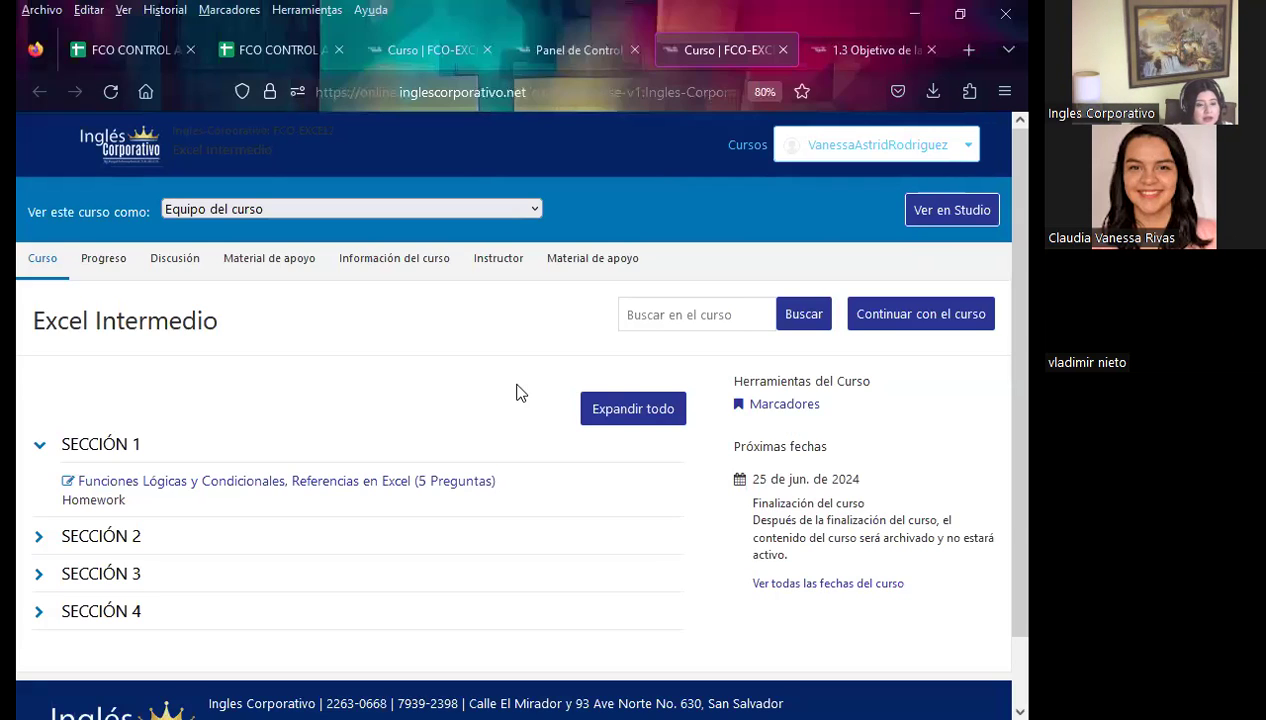
scroll(506, 408, "down", 2)
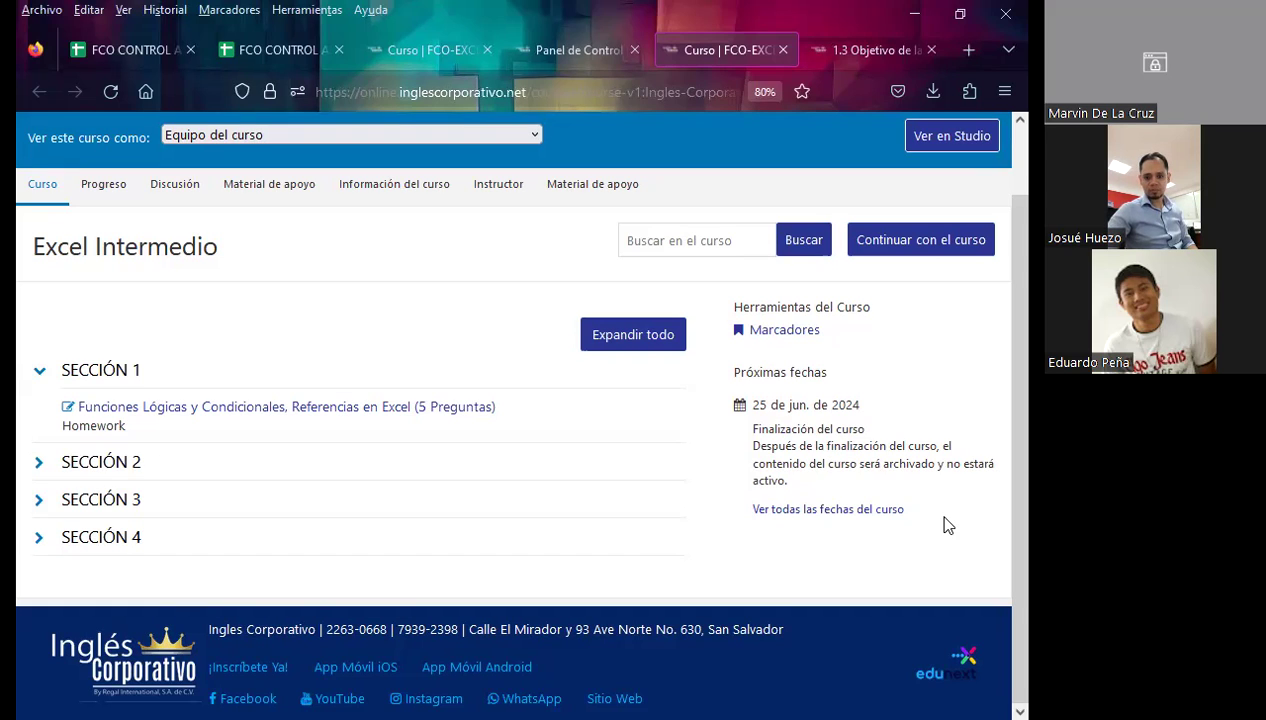
left_click(892, 43)
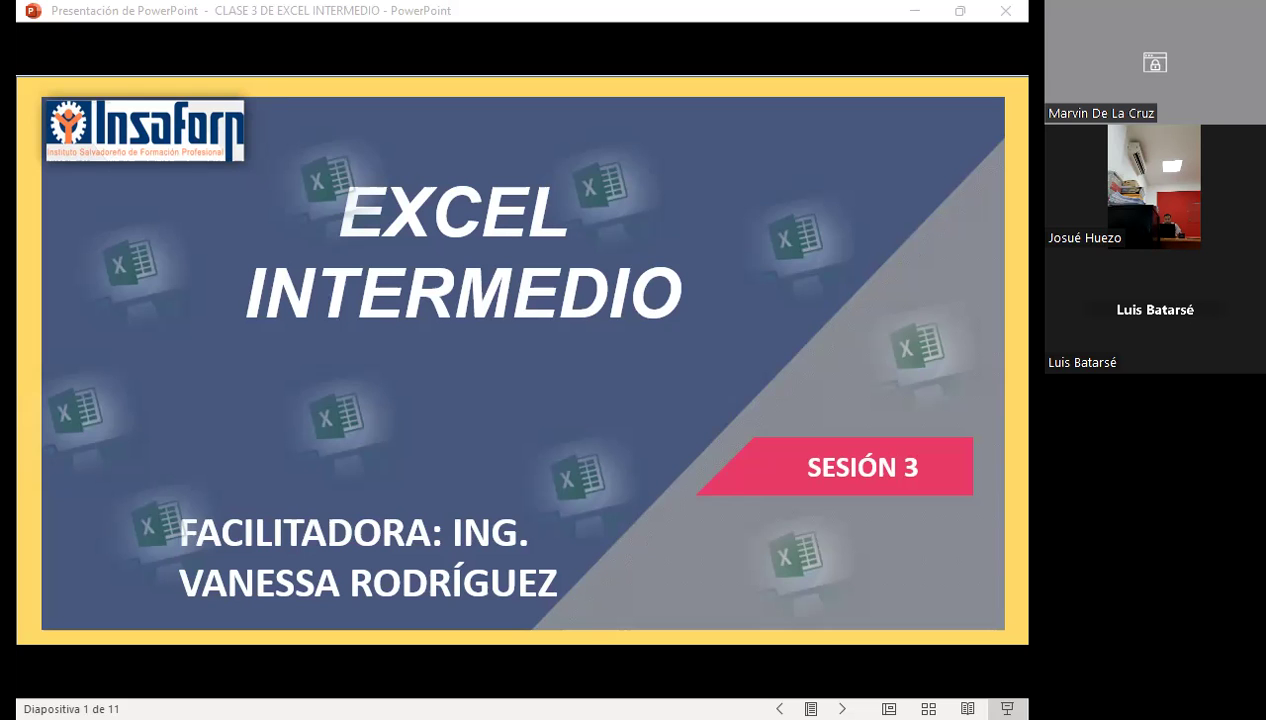
Advance the slideshow past the cover, AGENDA and objective slides toward CONTENIDOS
left_click(545, 483)
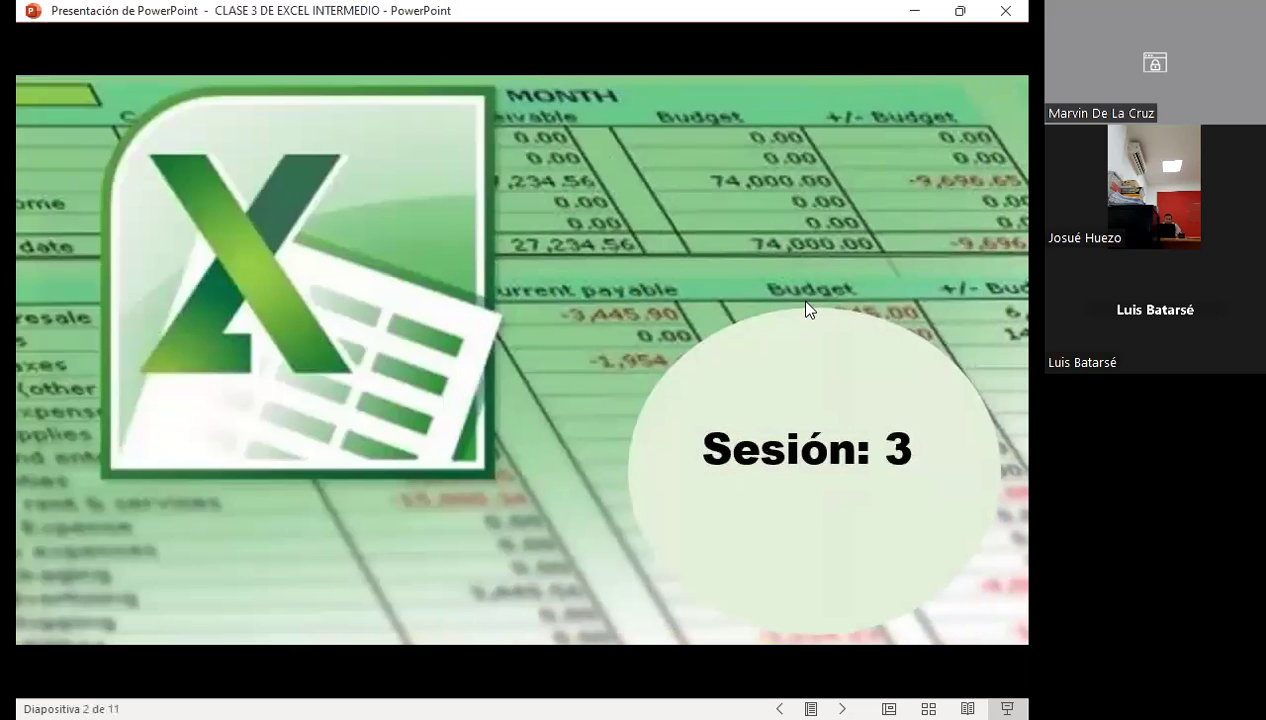
left_click(955, 101)
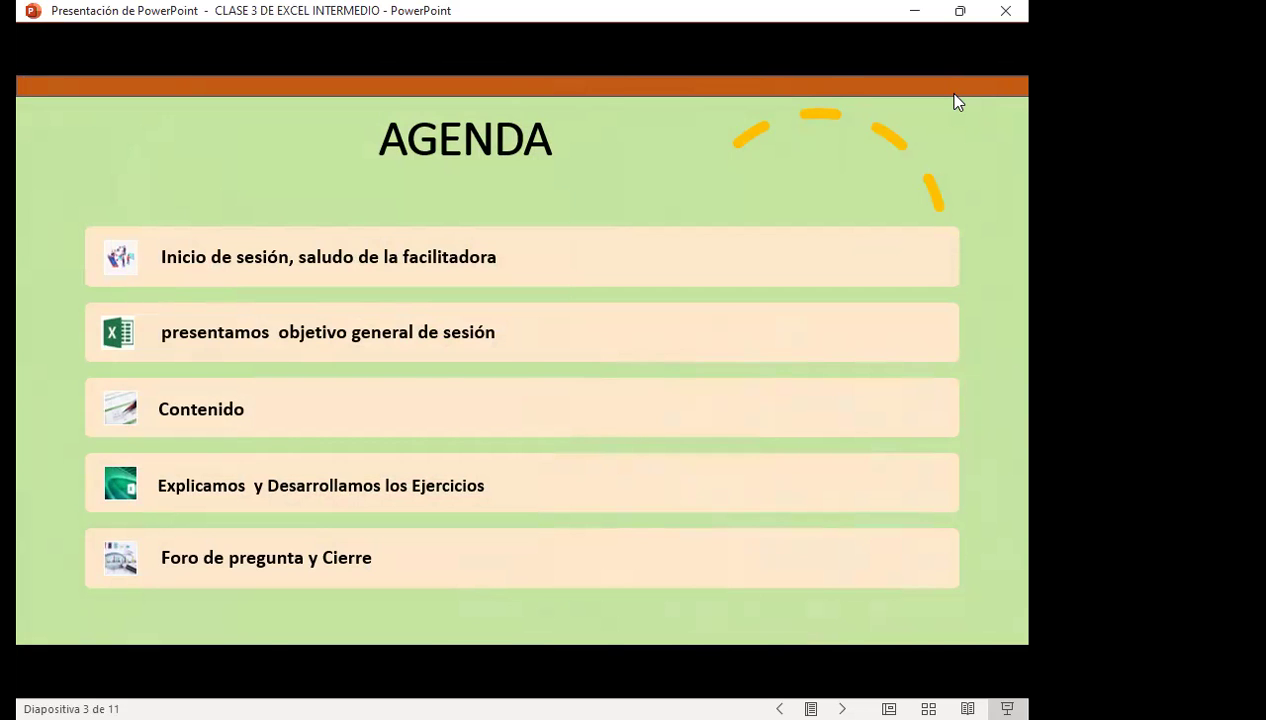
left_click(957, 101)
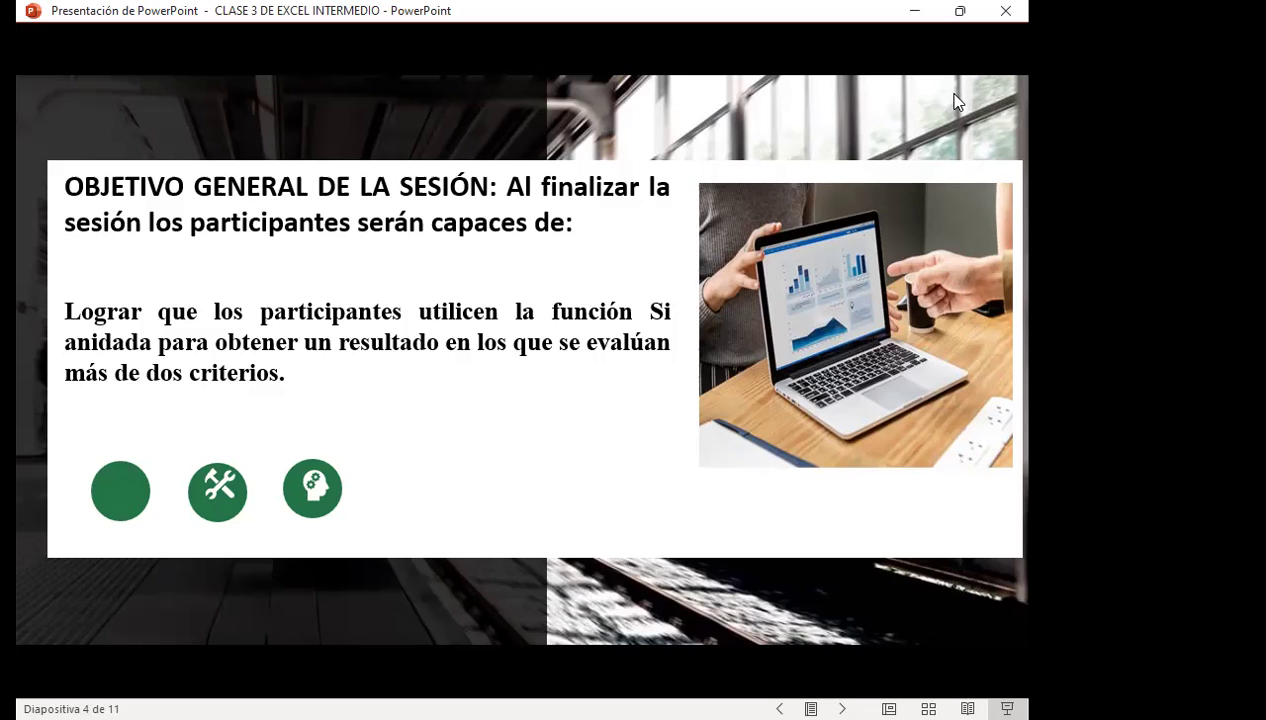
left_click(955, 100)
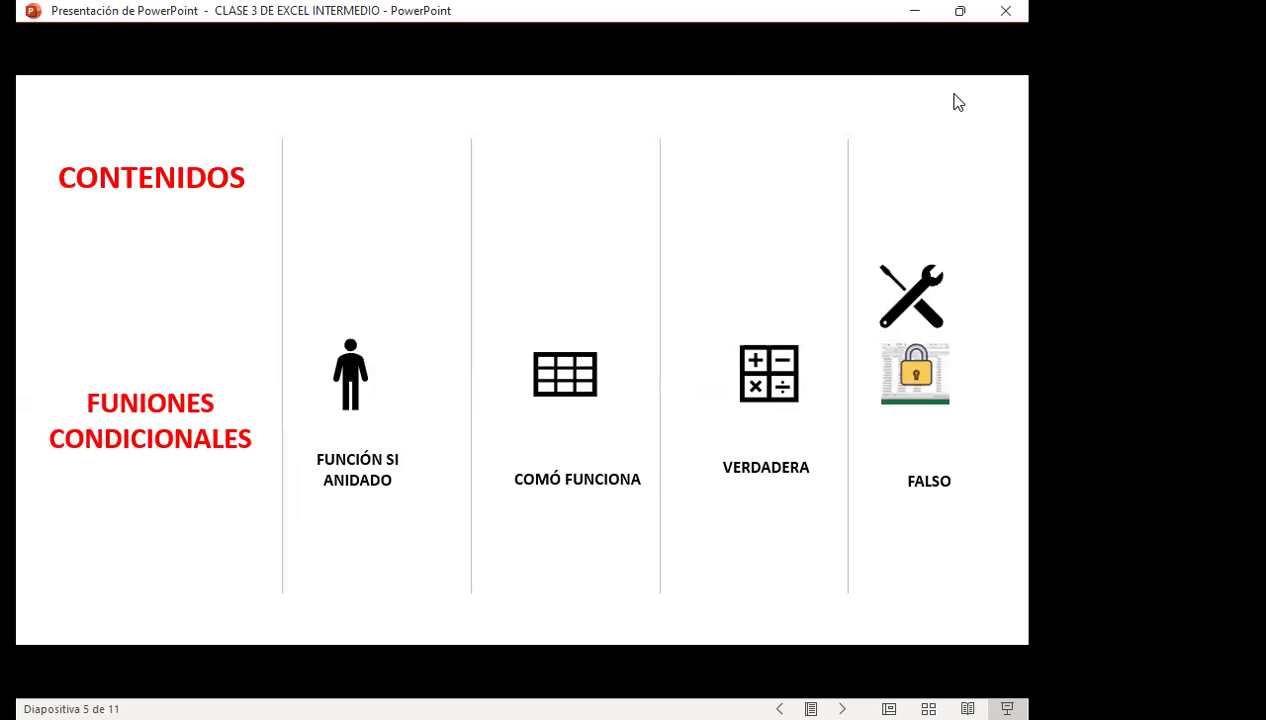
Advance the slideshow to the slide on using the SI function
left_click(955, 100)
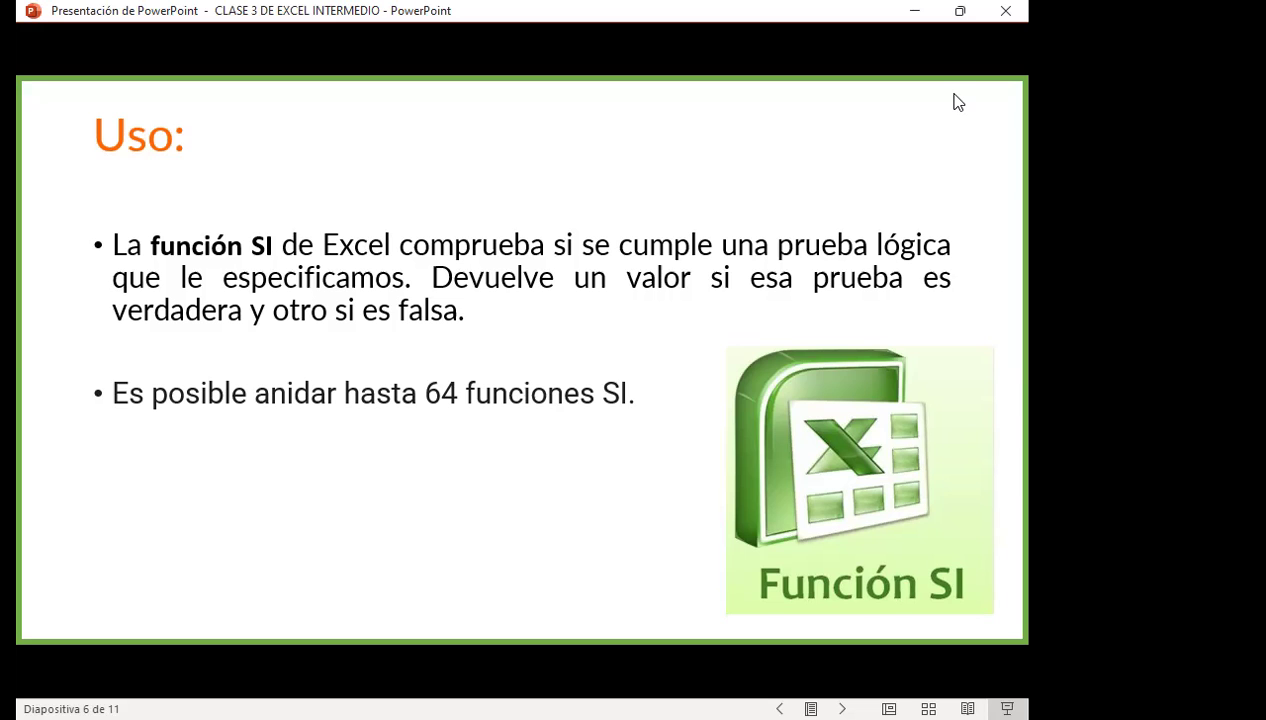
Advance two slides to FUNCIÓN, the table of Prueba_lógica, Valor_si_verdadero and Valor_si_falso
left_click(957, 101)
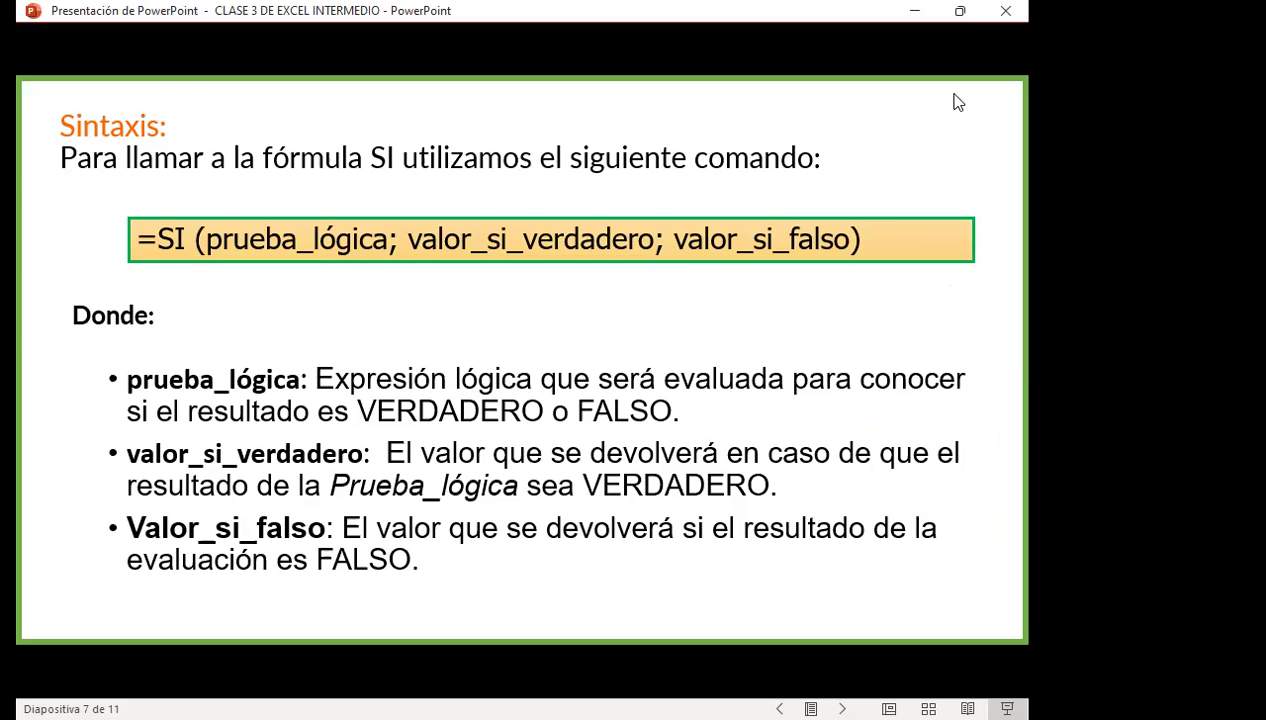
left_click(957, 101)
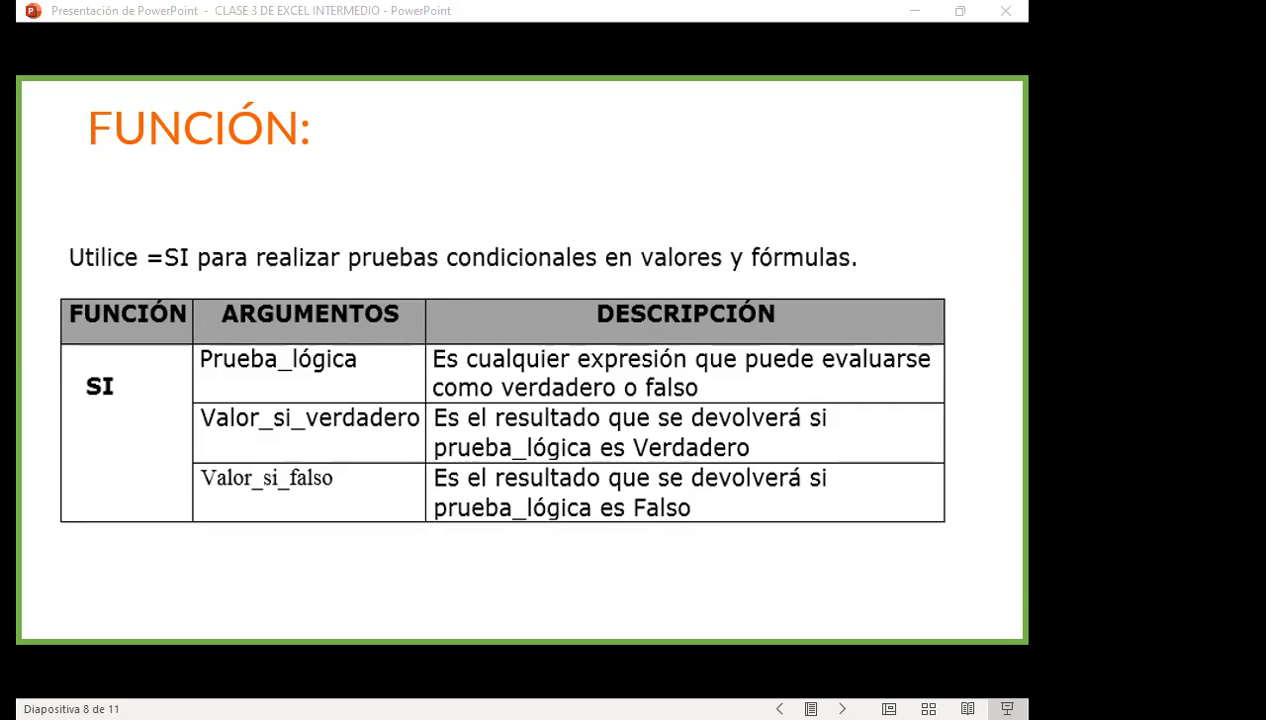
Bring the Excel workbook forward and scroll EJER. SI ANIDADO to show columns A–J
key("alt+Tab")
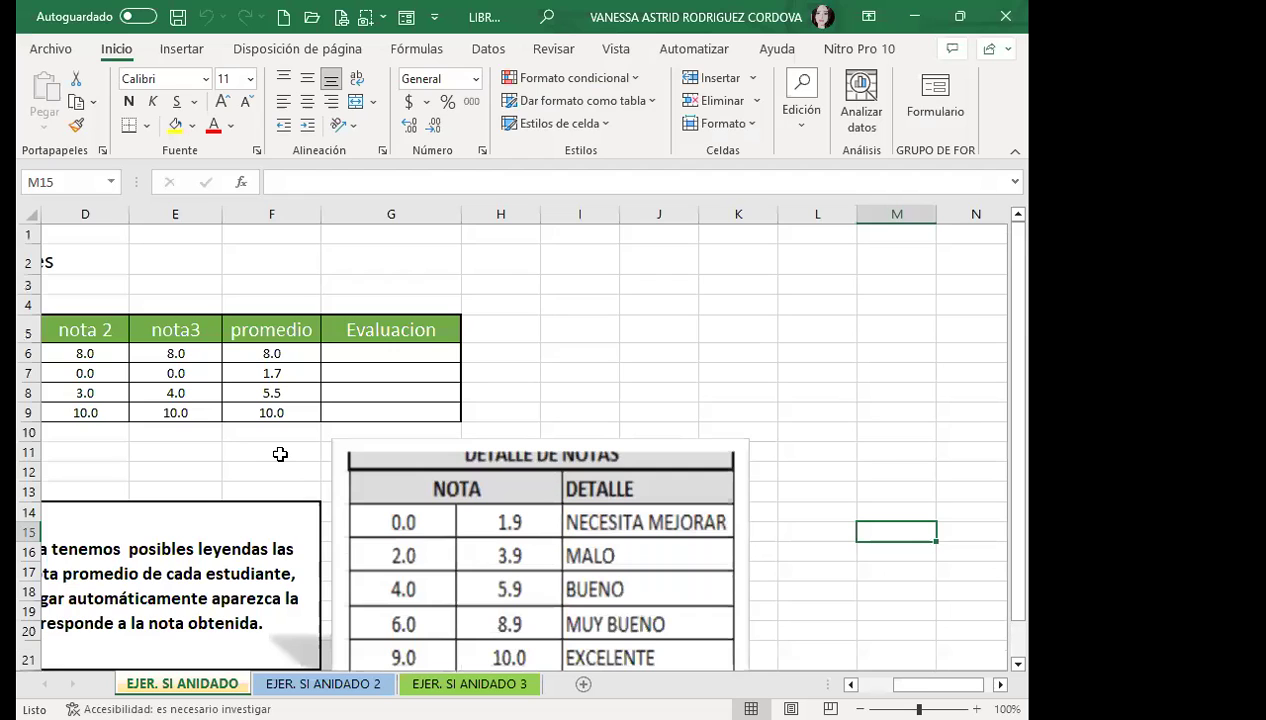
scroll(466, 567, "left", 3)
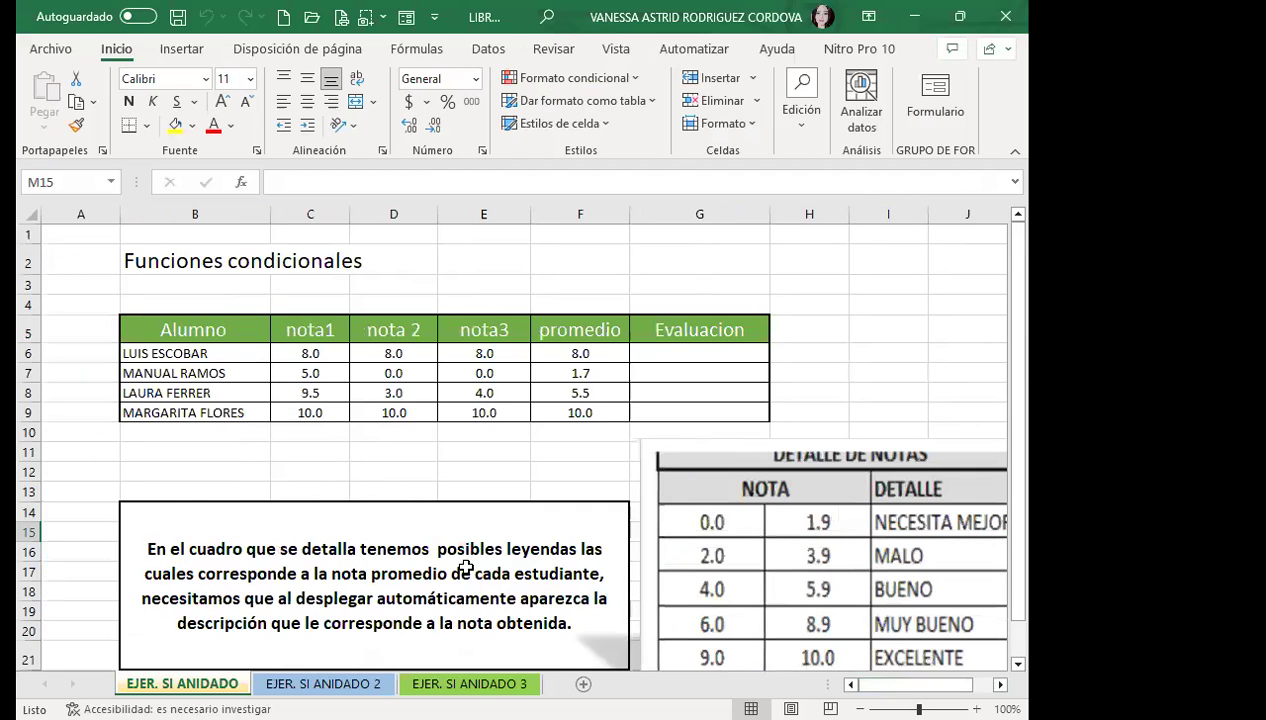
scroll(433, 529, "down", 1)
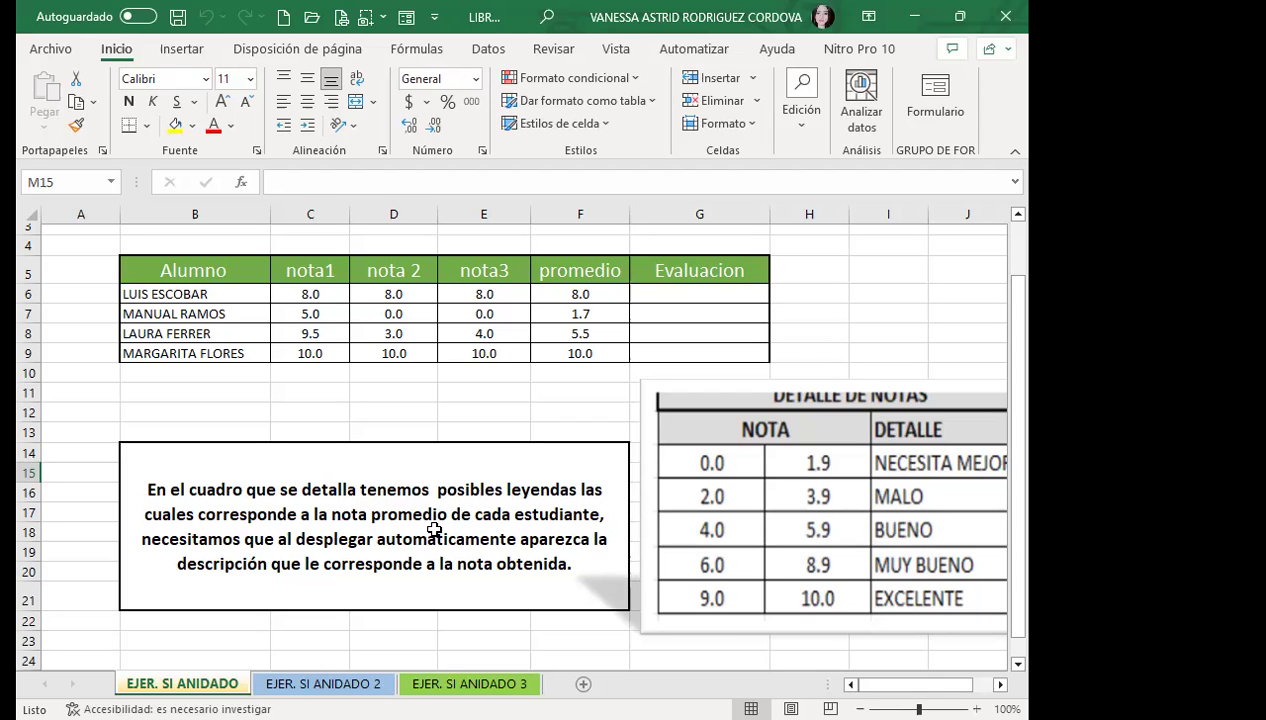
Drag the DETALLE DE NOTAS picture to the lower right, clear of the grades table
mouse_move(819, 528)
left_mouse_down()
mouse_move(828, 549)
mouse_move(809, 529)
left_mouse_up()
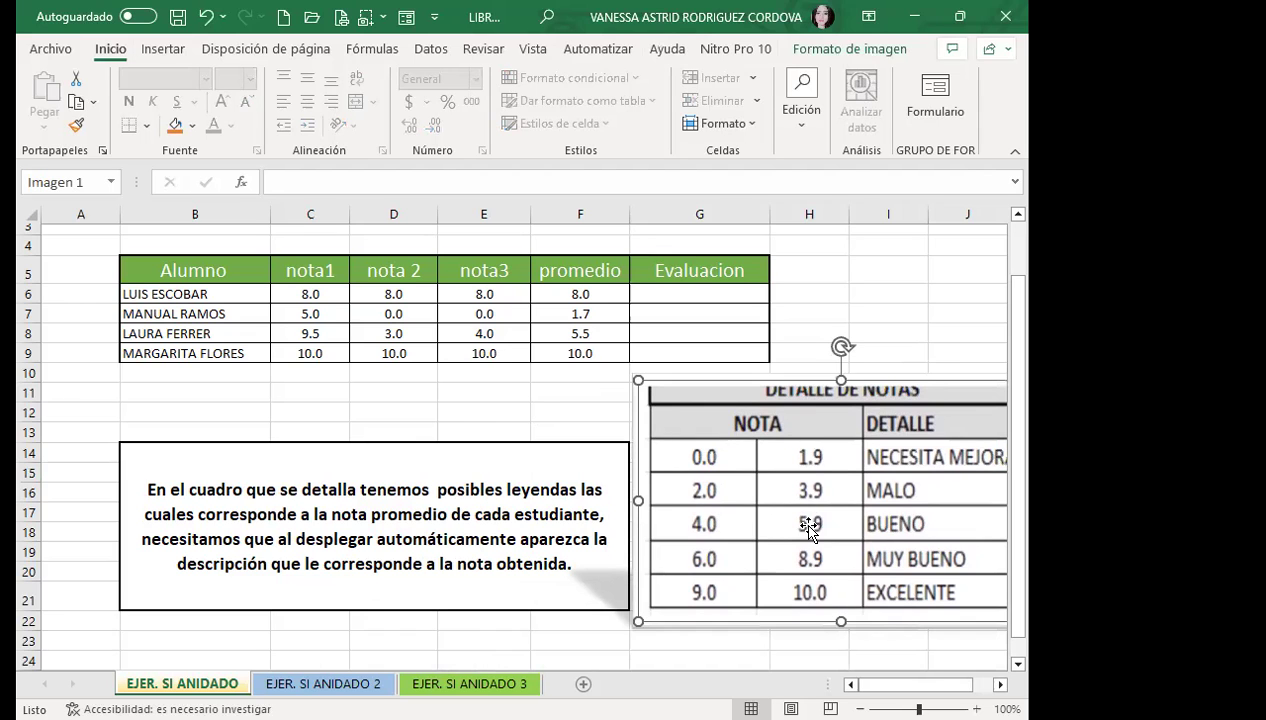
left_click_drag(868, 436, 472, 373)
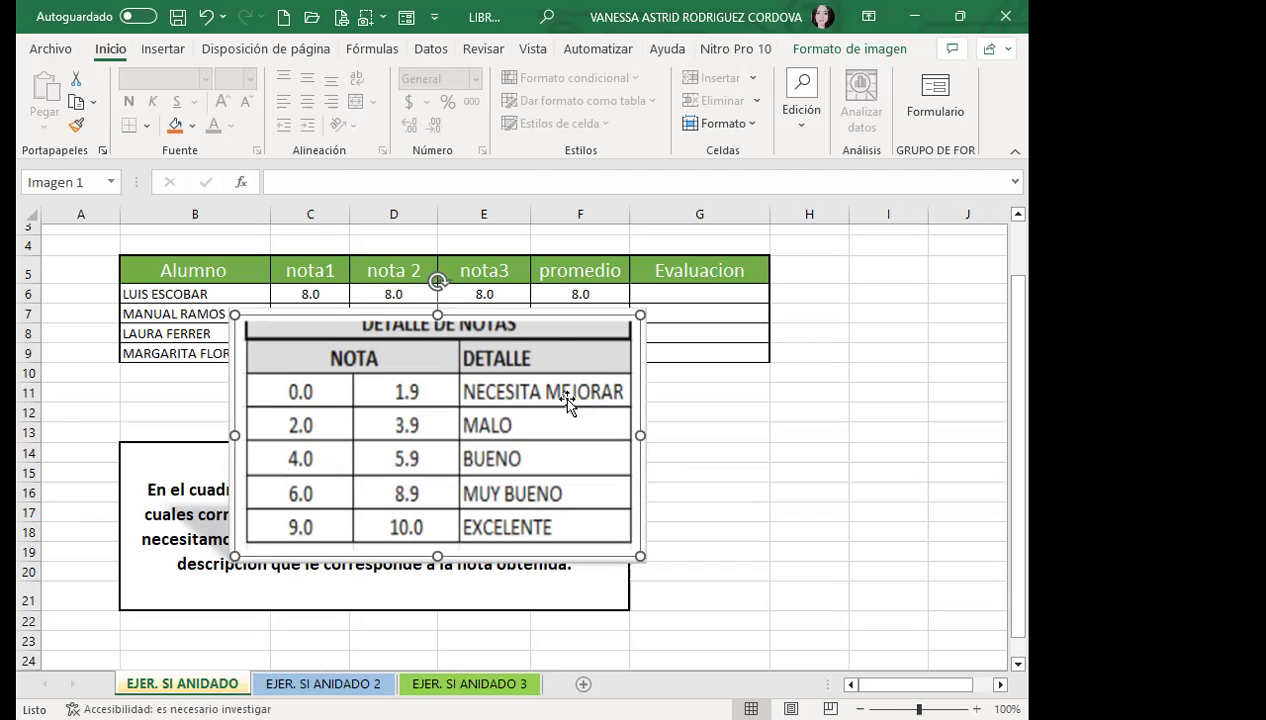
left_click_drag(544, 356, 911, 455)
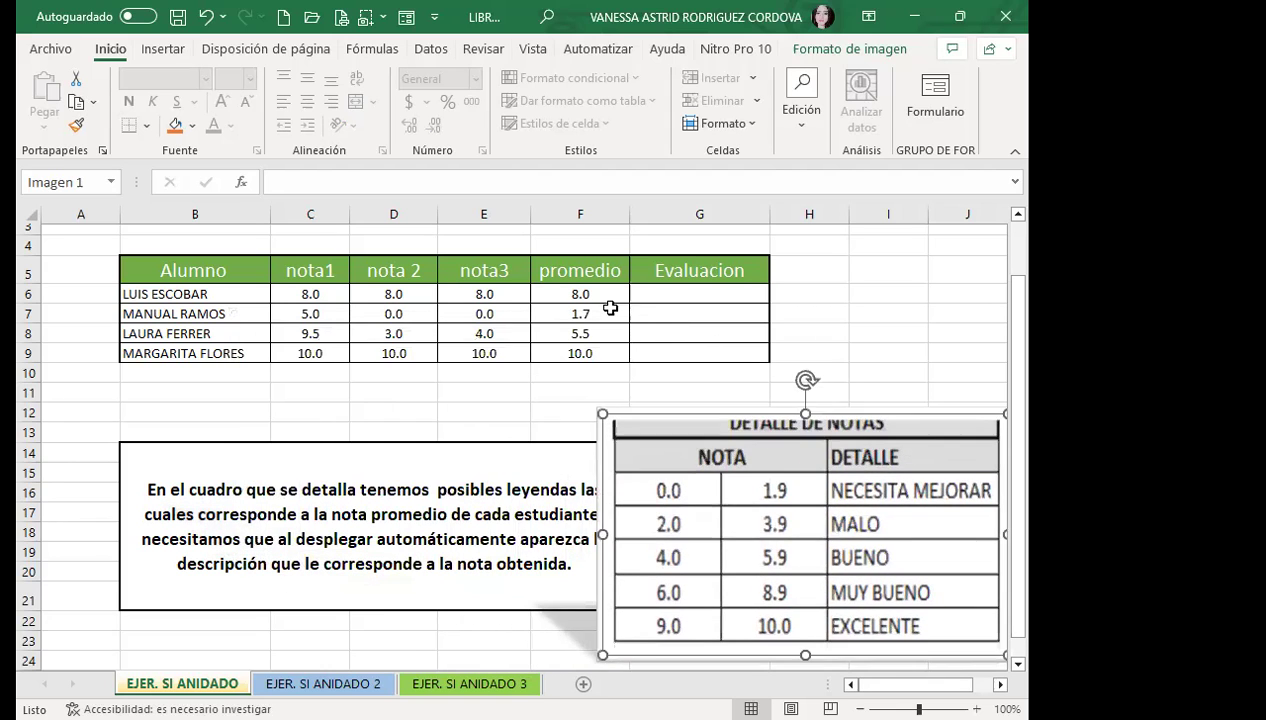
left_click(655, 297)
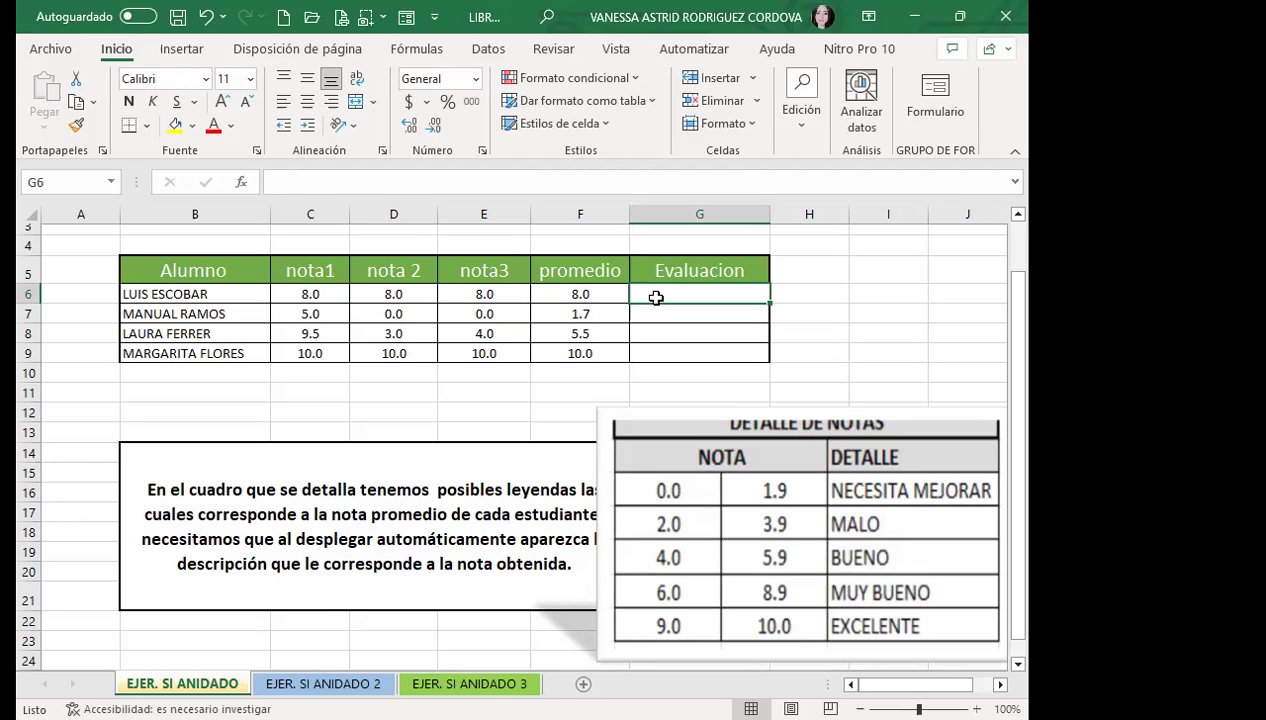
In G6, begin =SI(F6>=9;"EXCELENTE"; so promedios of 9 or more read EXCELENTE
type("=")
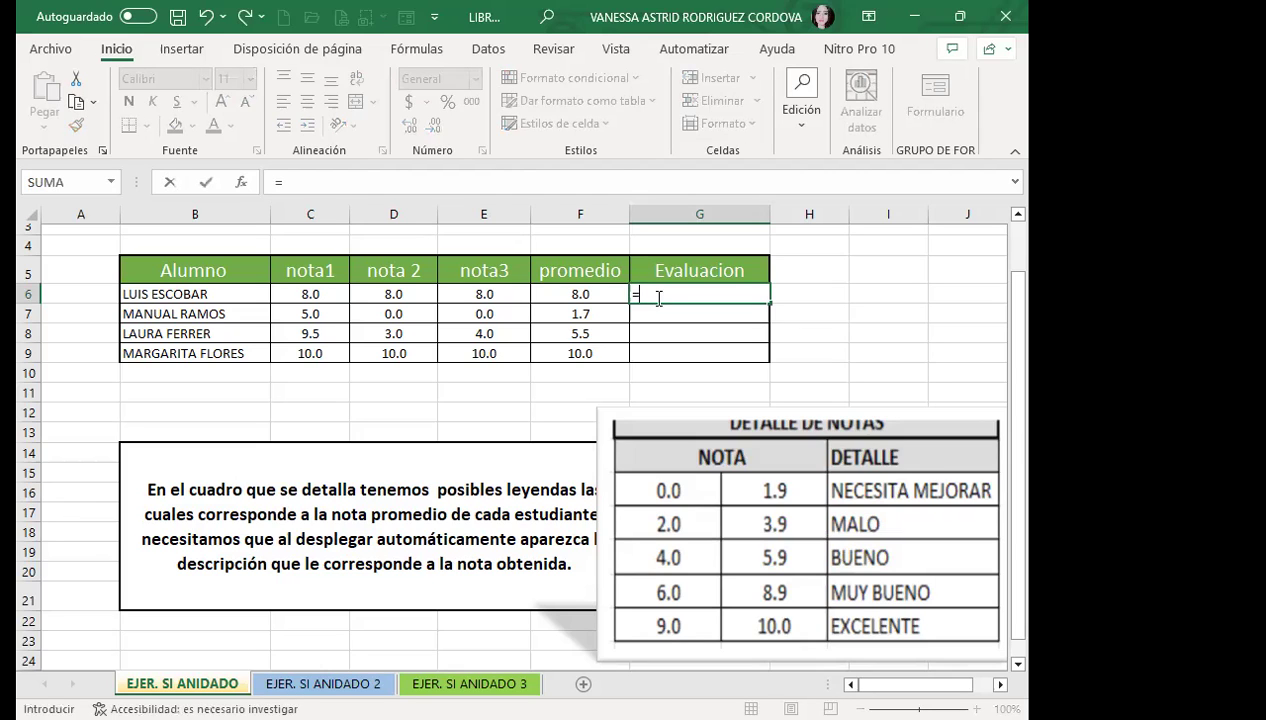
type("SI")
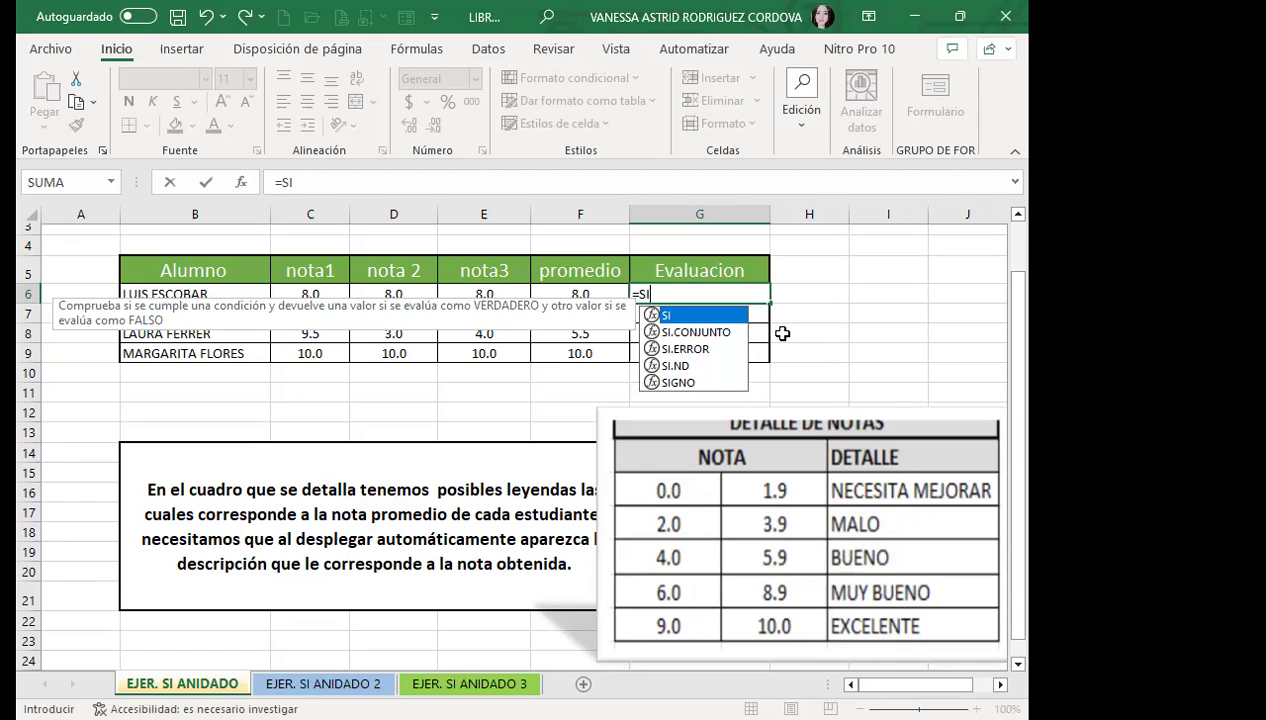
double_click(686, 316)
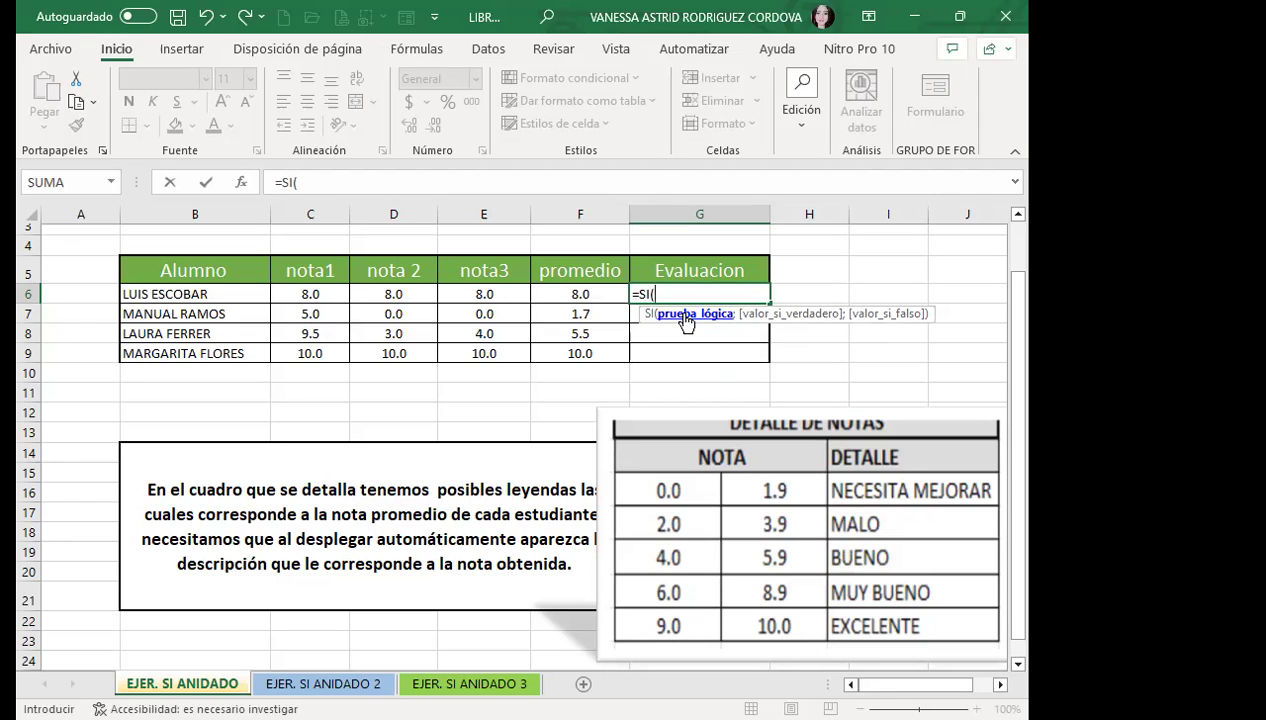
left_click(579, 294)
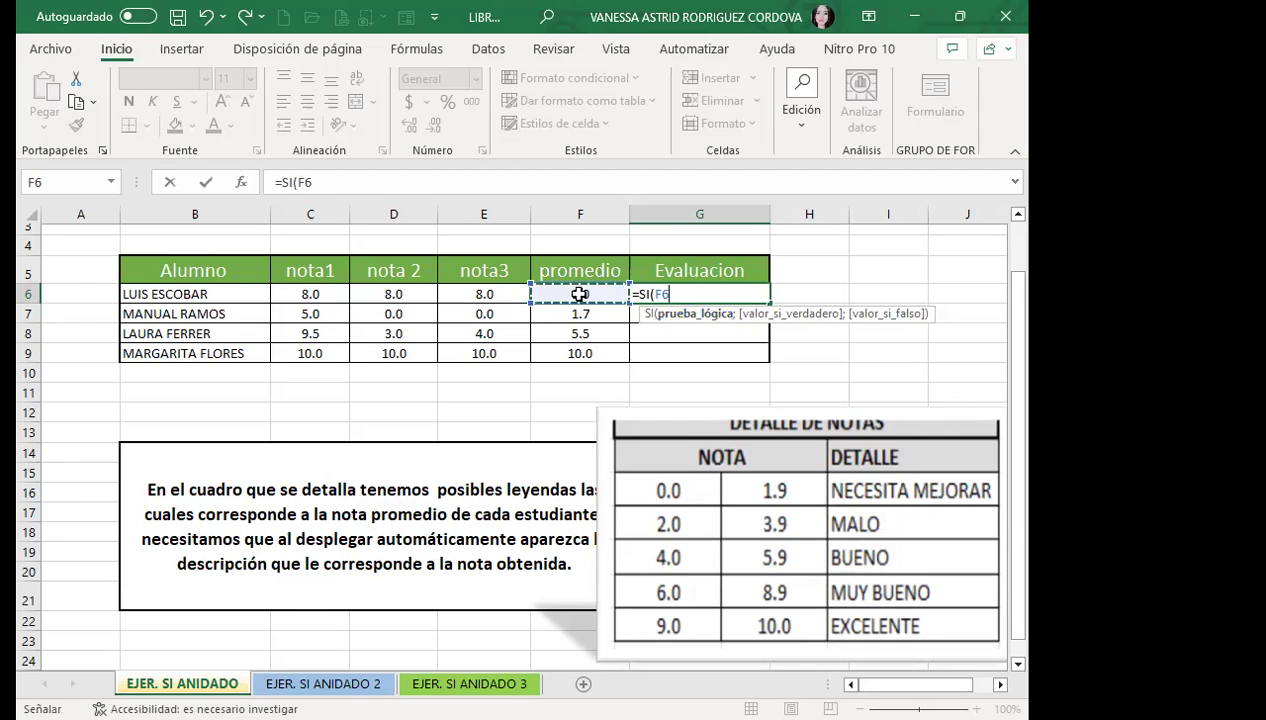
type(">=")
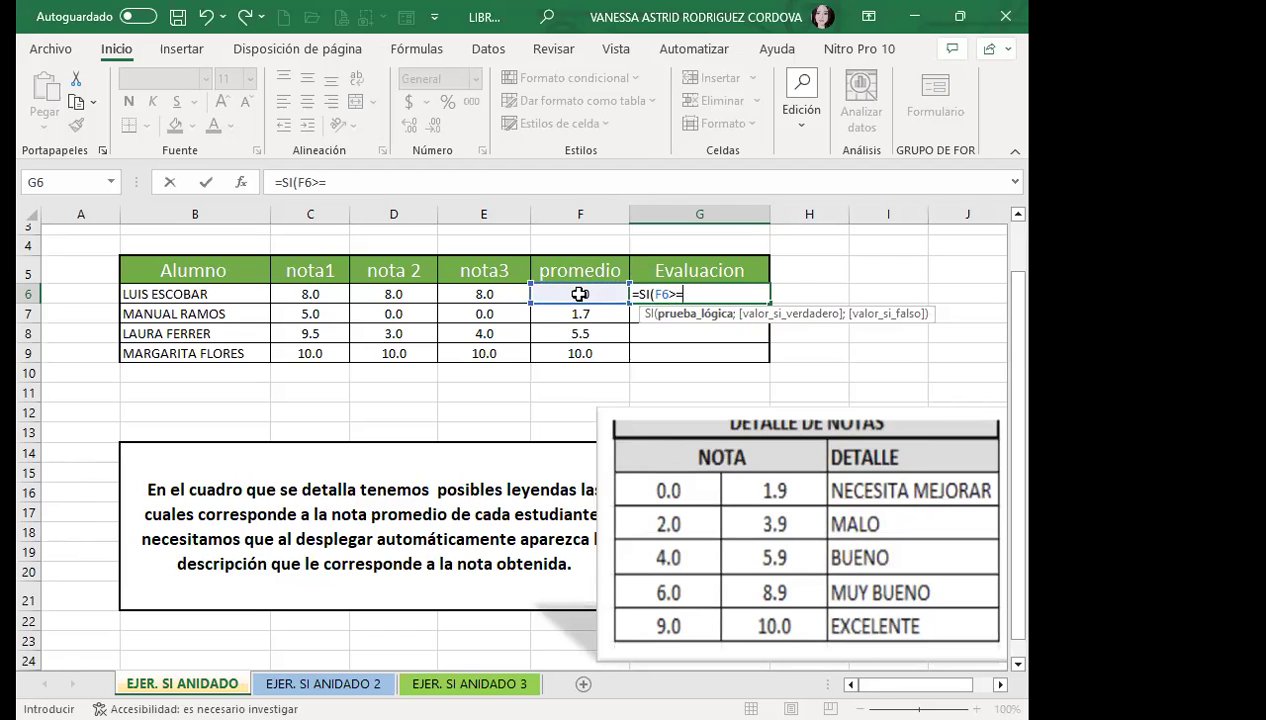
type("9")
type(";")
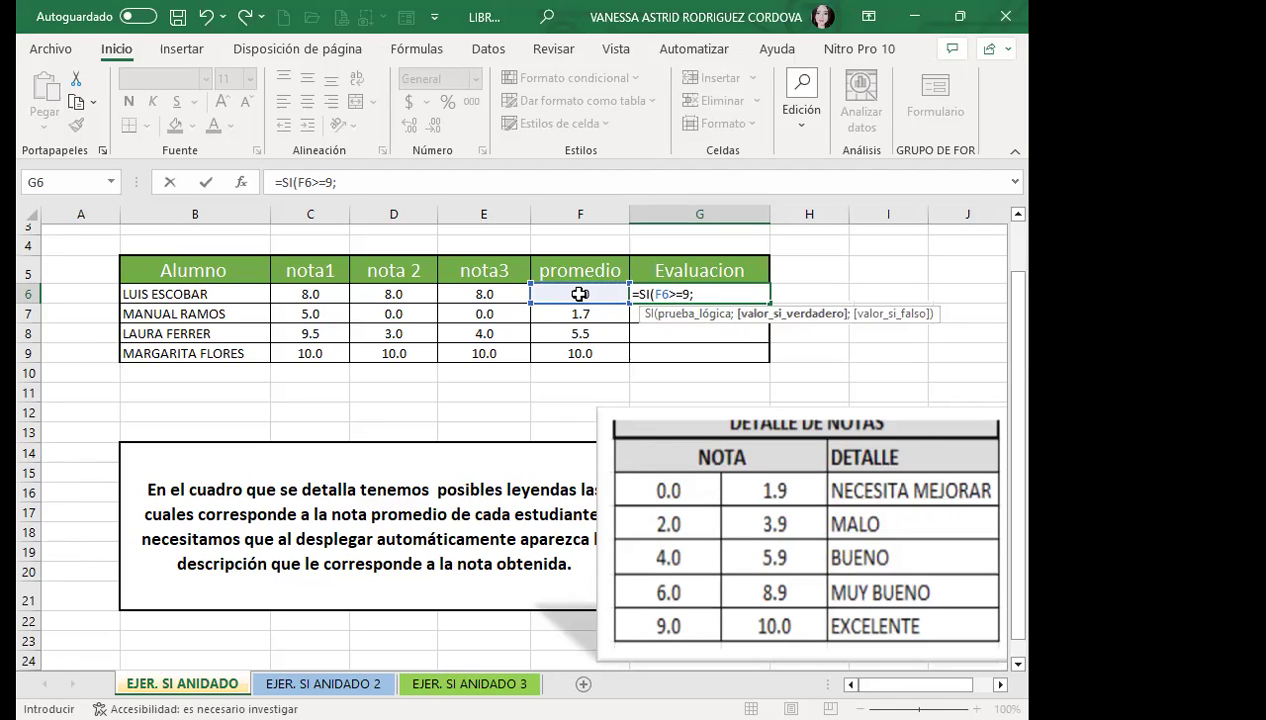
type("\"")
type("EXCELENTE")
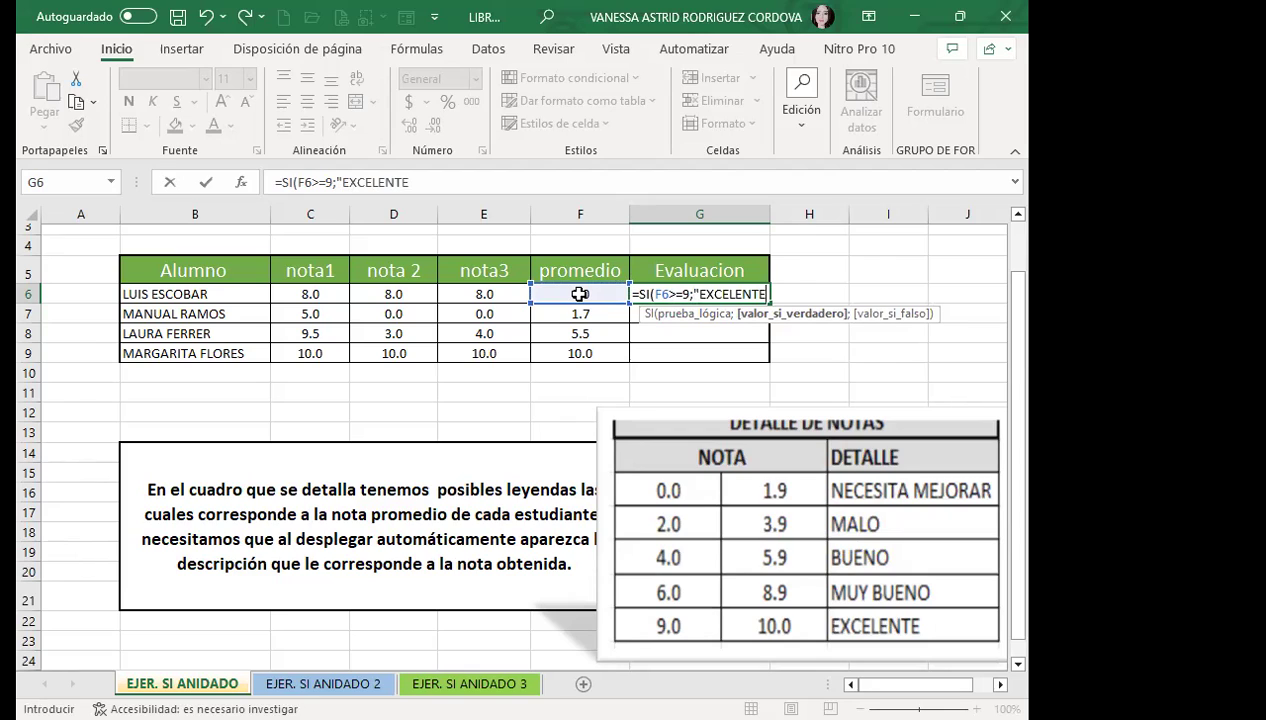
type("\"")
key("BackSpace")
type("\"")
type(";")
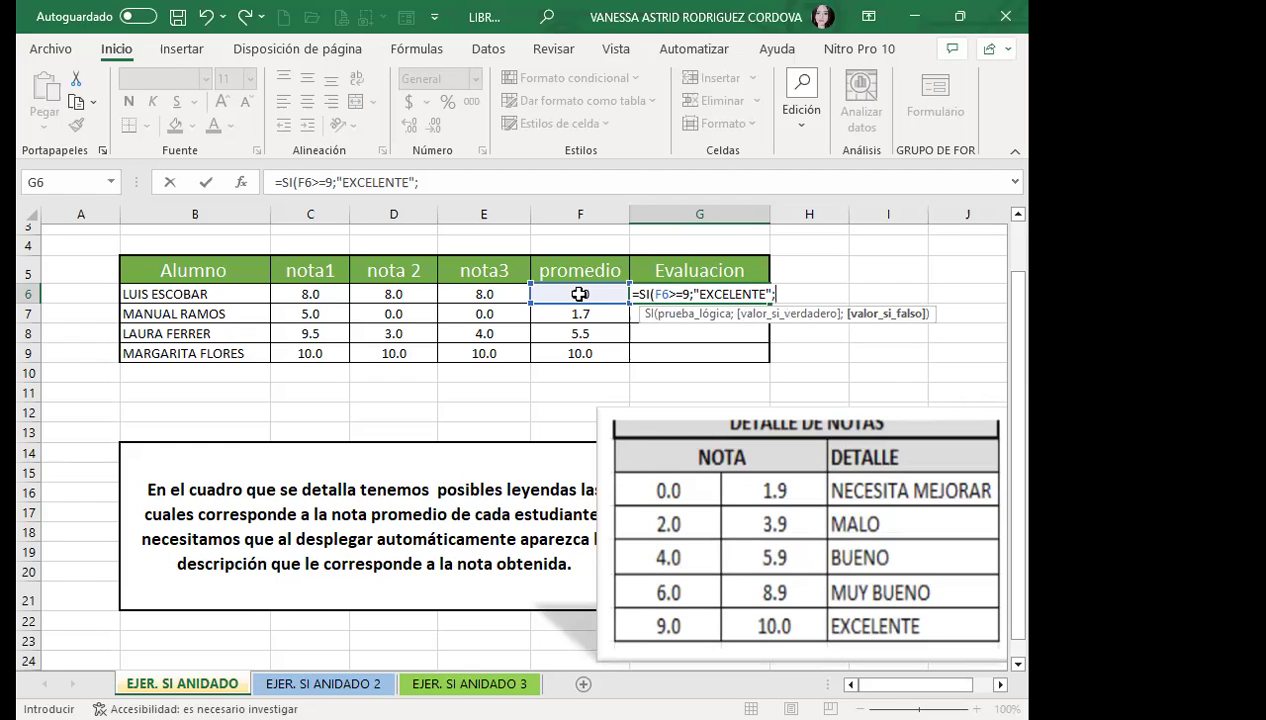
Nest a second SI returning "MUY BUENO" when F6 is at least 6
type("SI(")
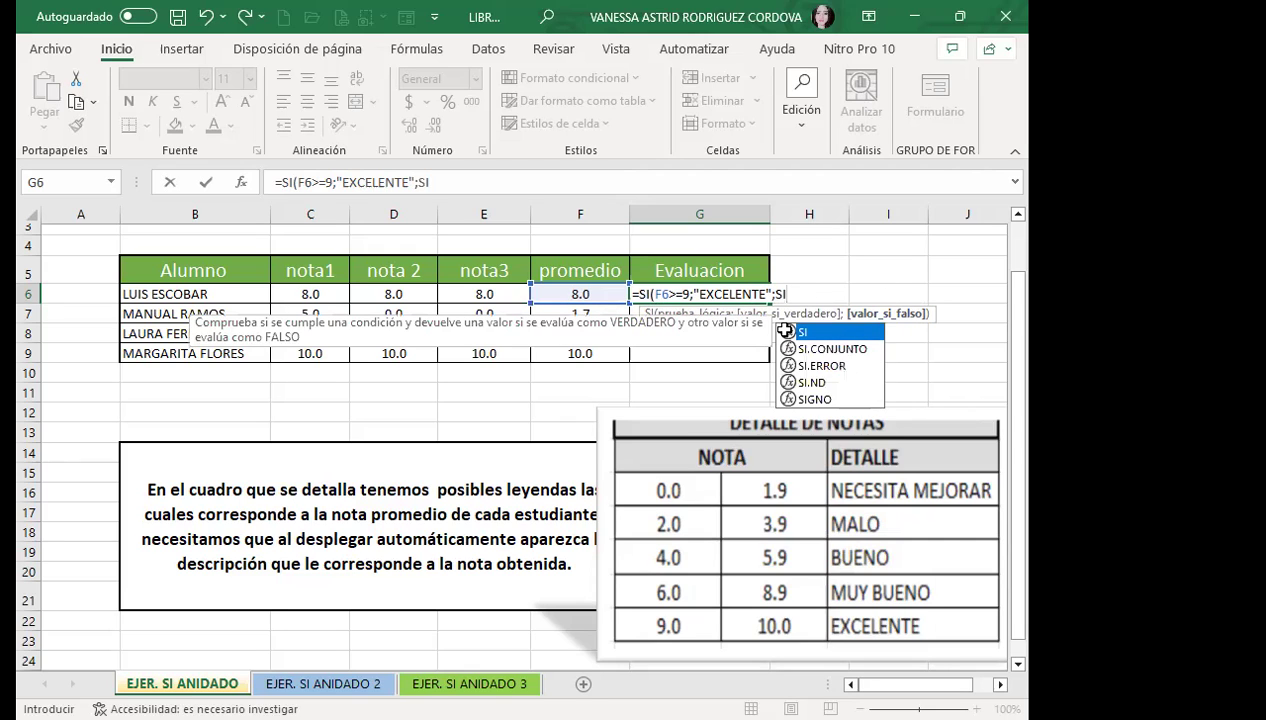
double_click(847, 333)
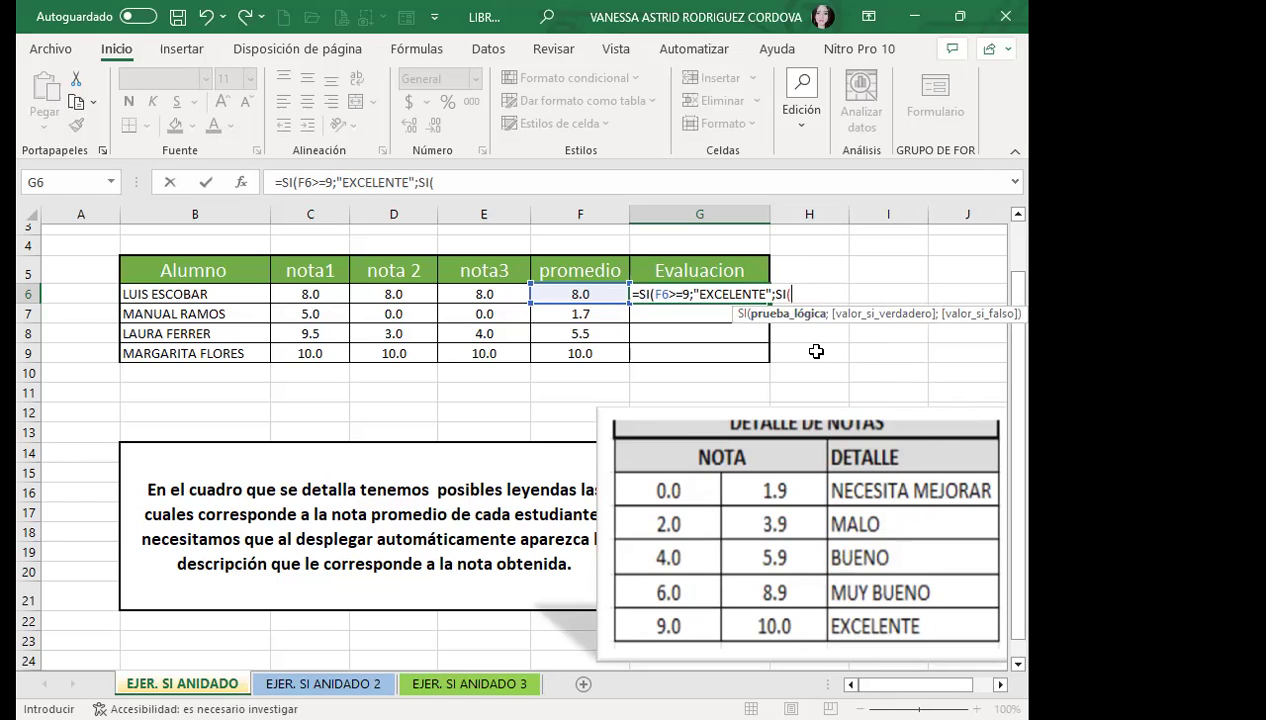
left_click(581, 295)
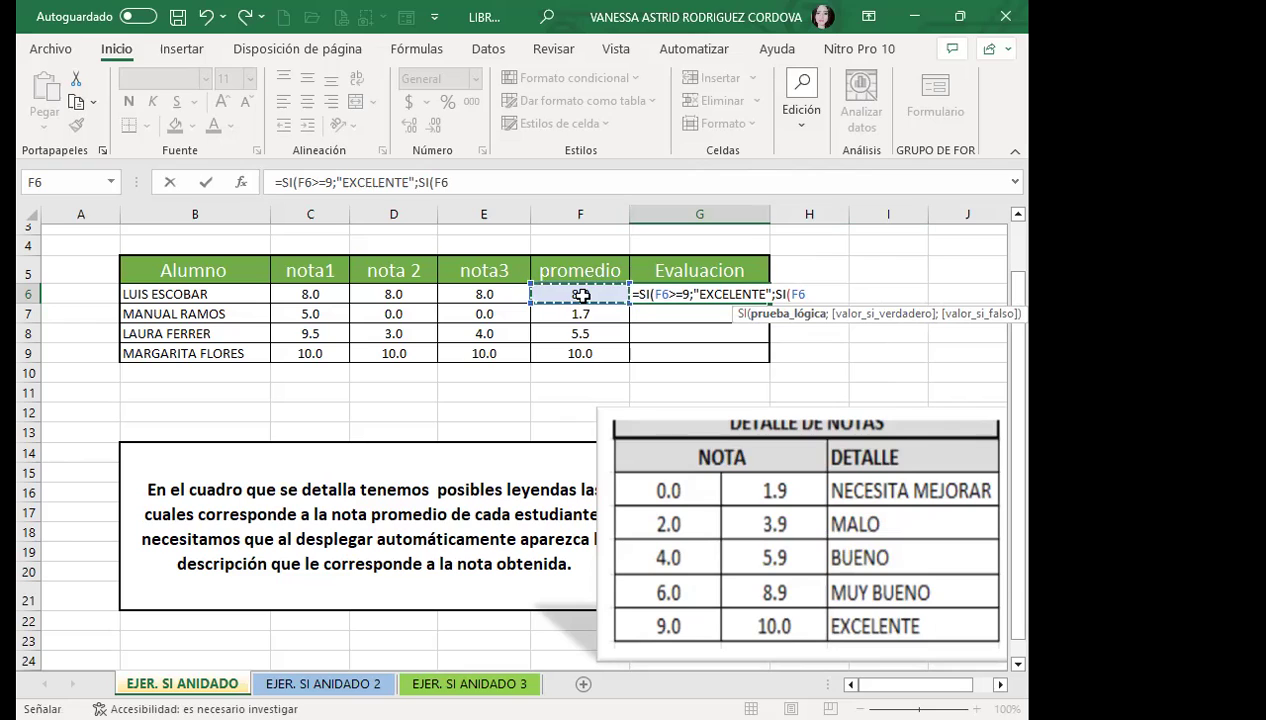
type(">=")
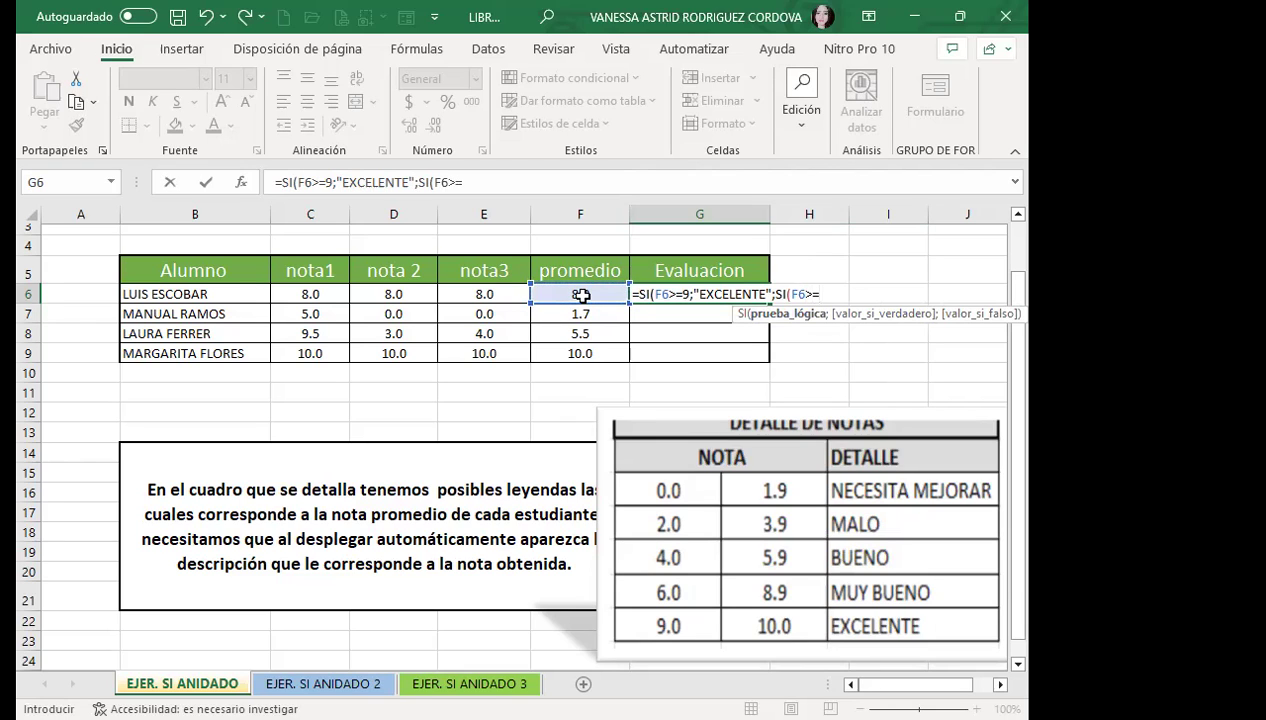
type("6")
type(";")
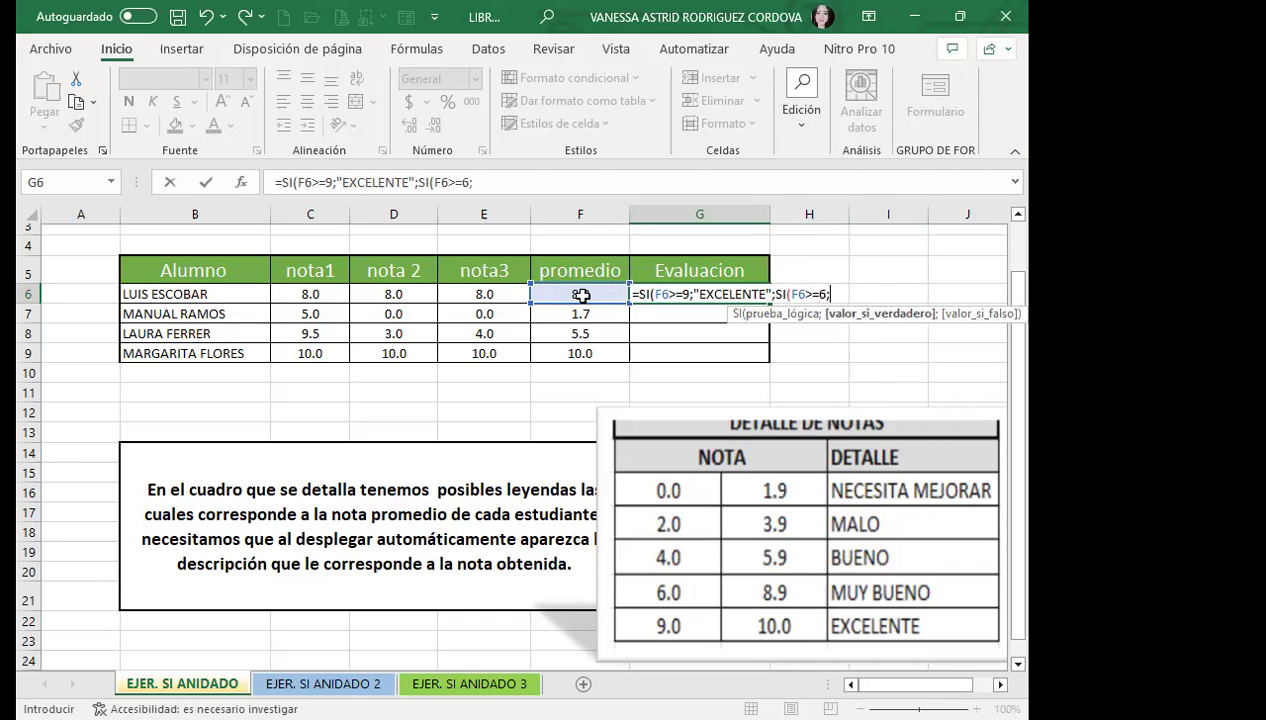
type("\"")
type("MUY BUENO\"")
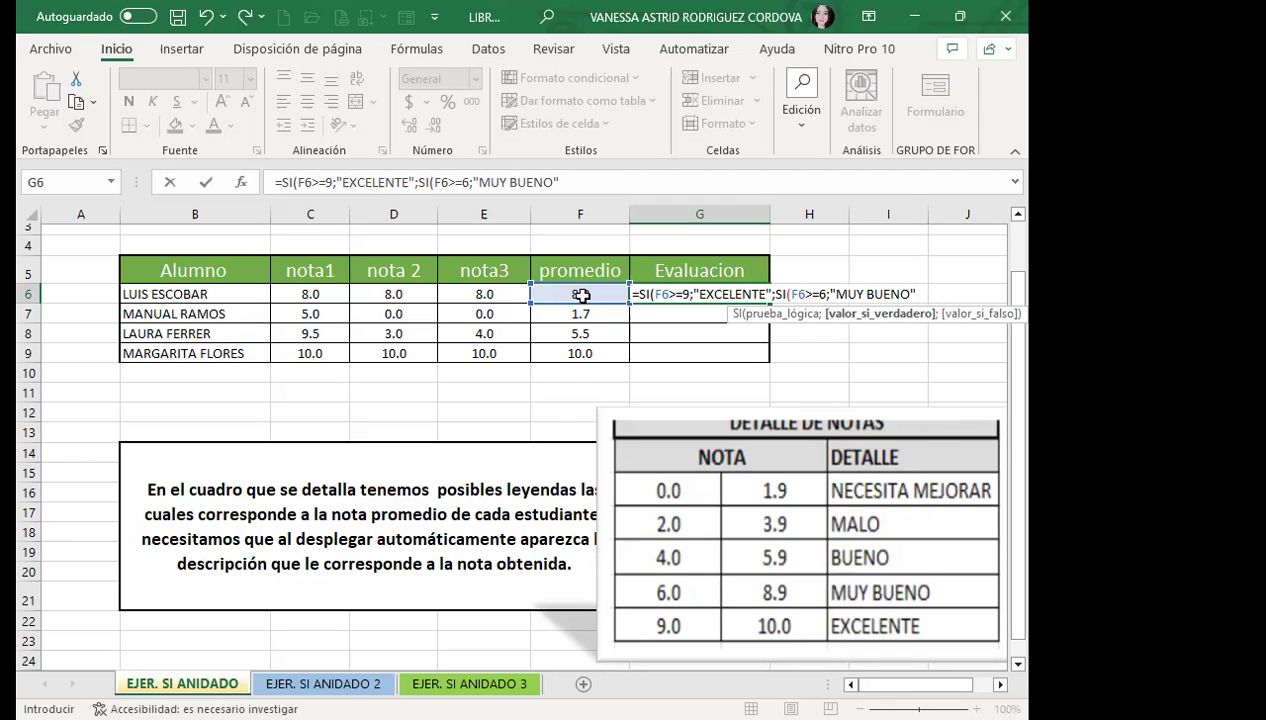
Nest a third SI returning "BUENO" for F6>=4, then open a fourth SI
type(";")
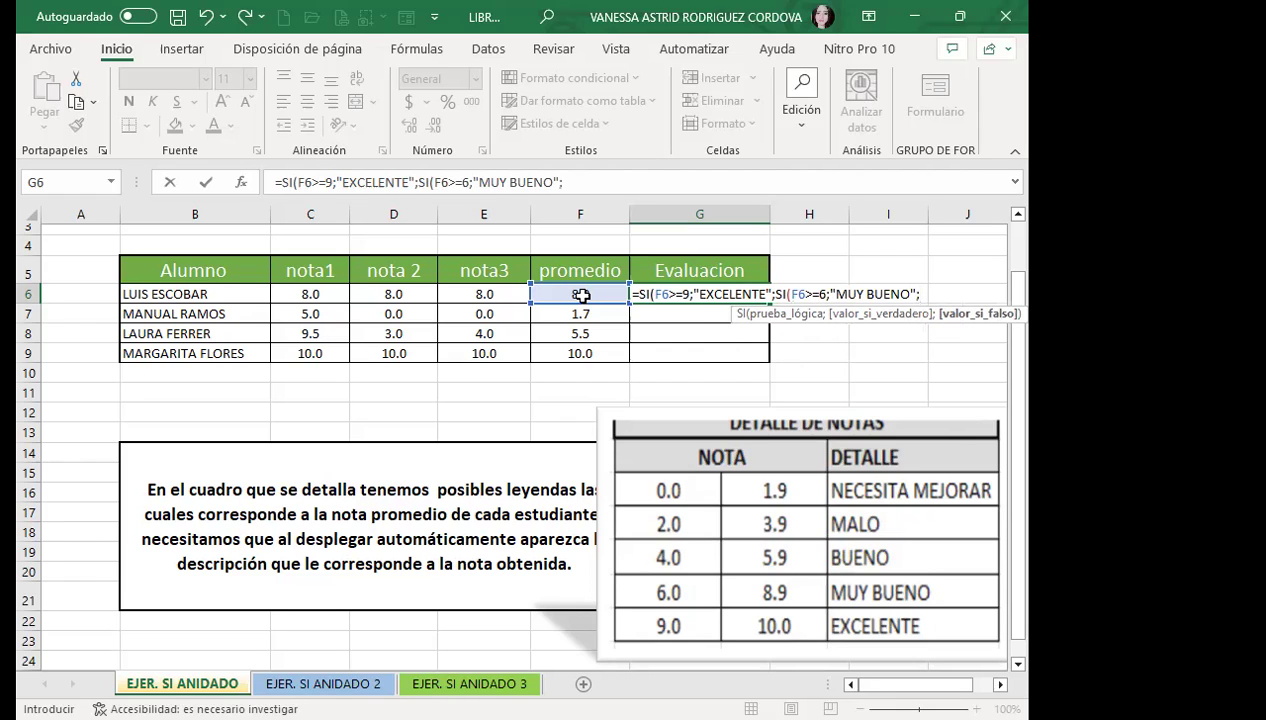
type("SI")
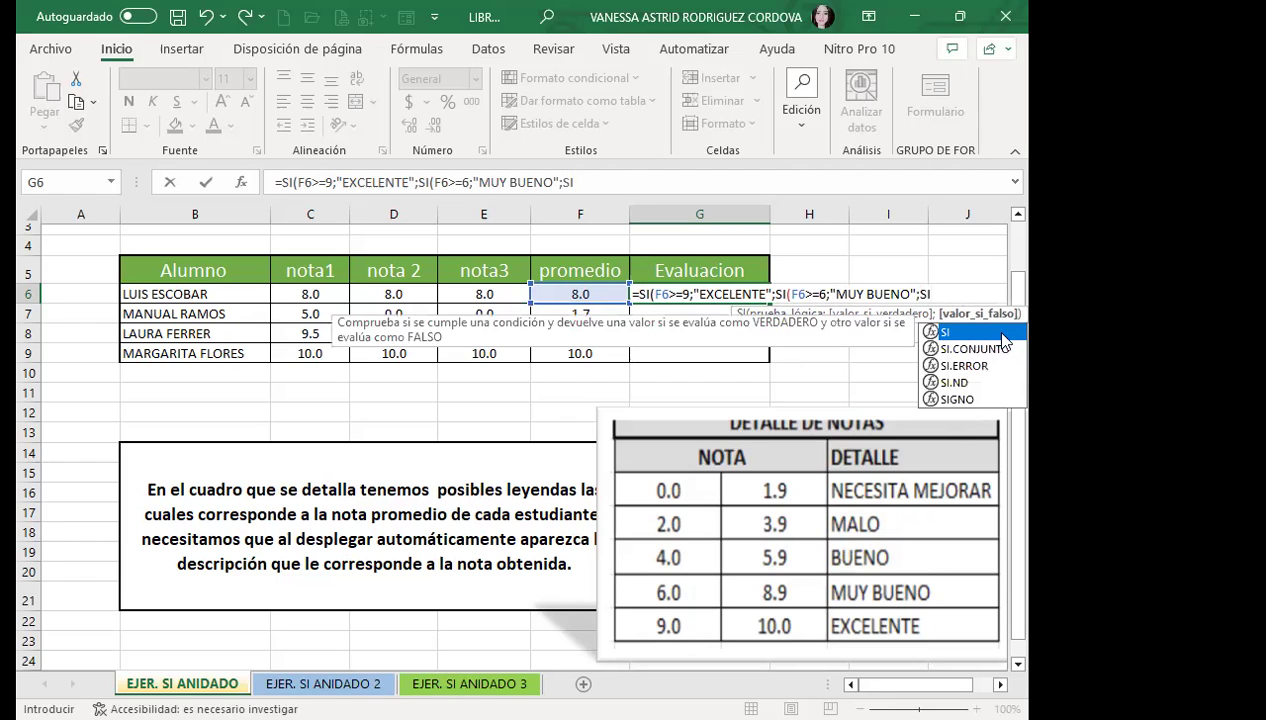
type("(")
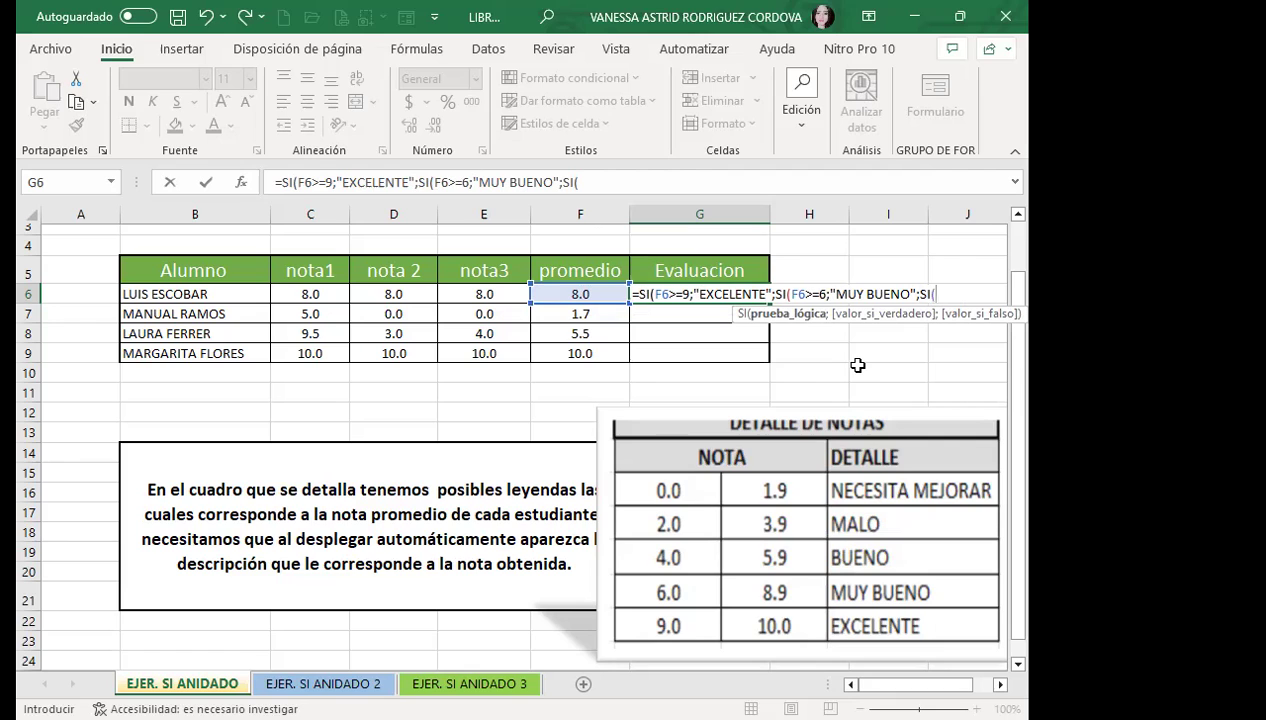
left_click(578, 297)
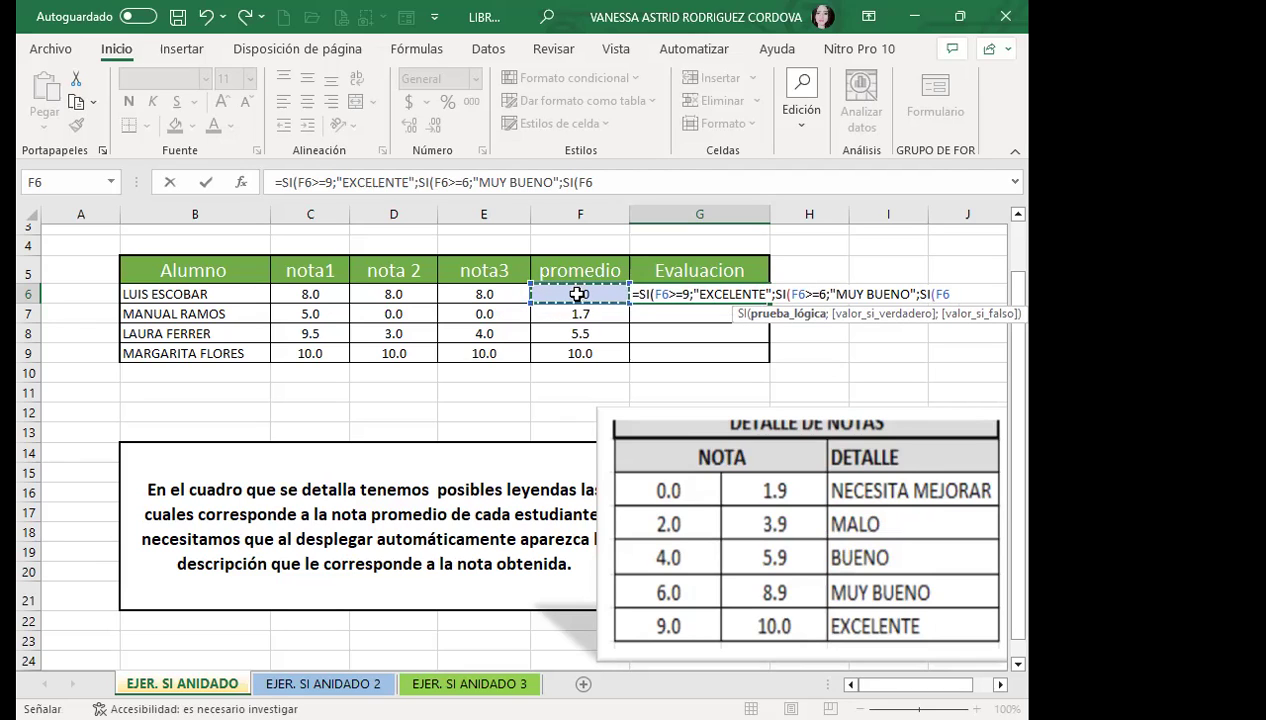
type(">")
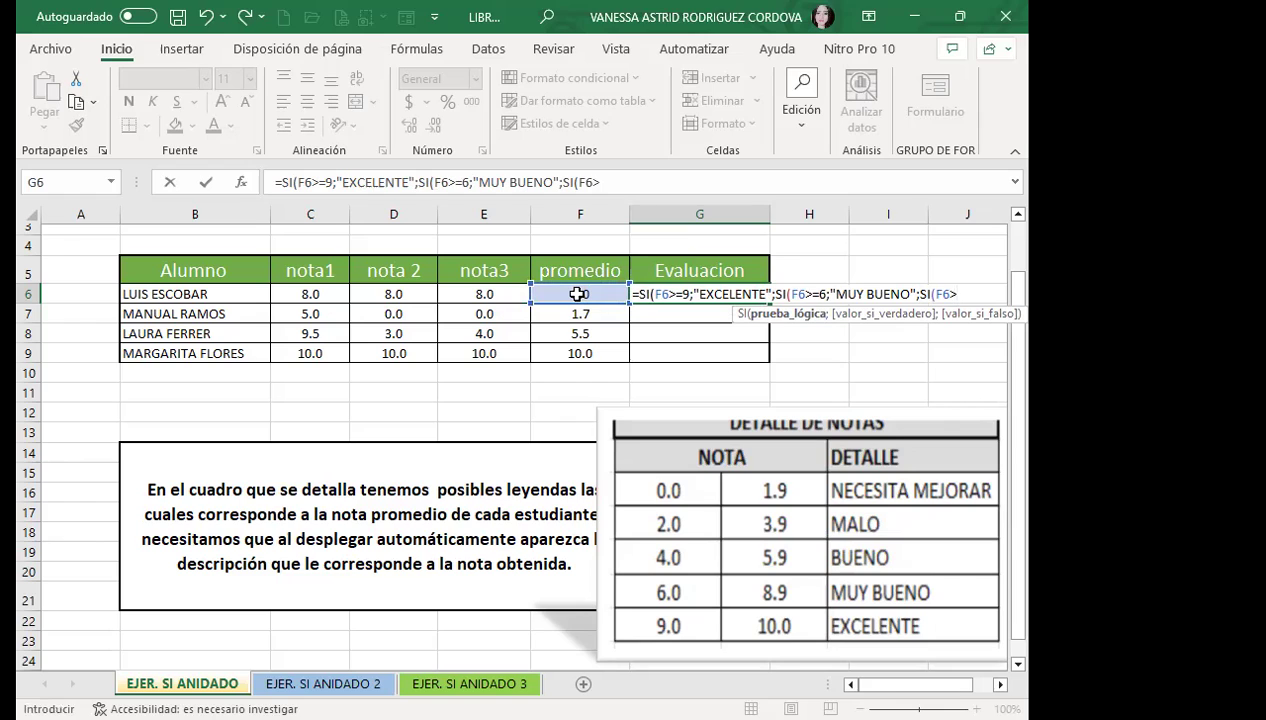
type("=4")
type(";")
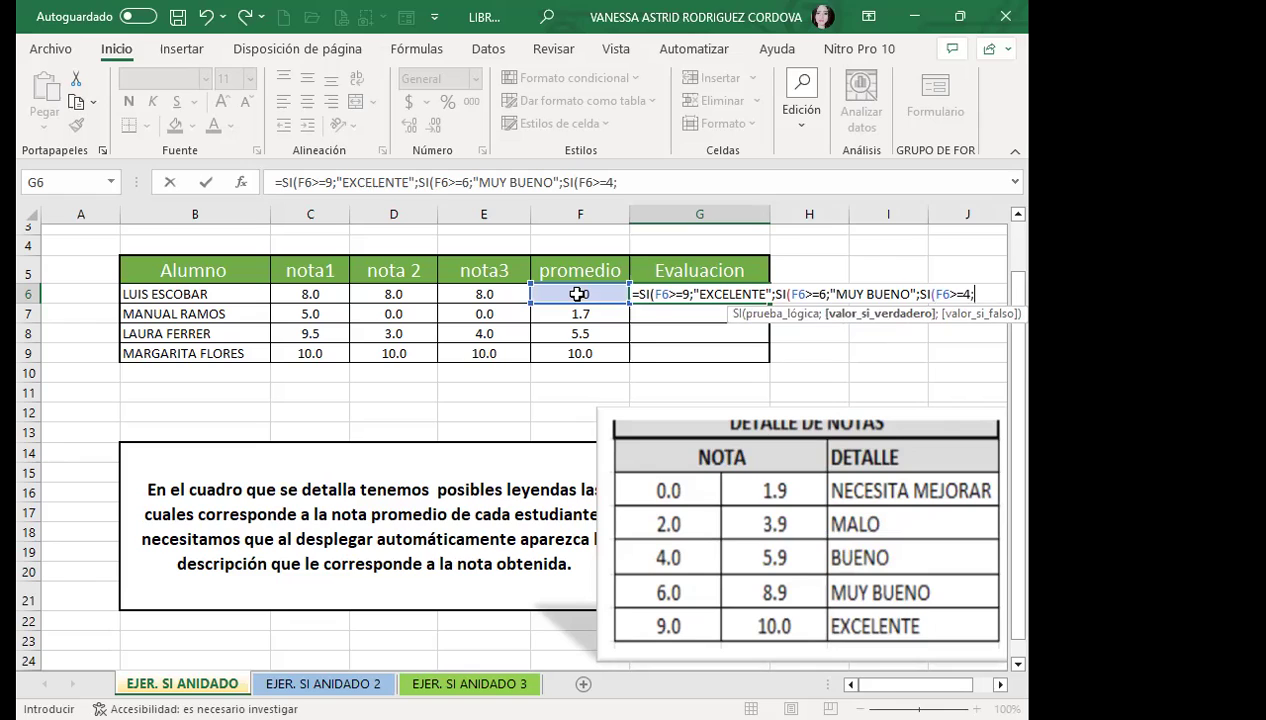
type("\"")
type("BUENO")
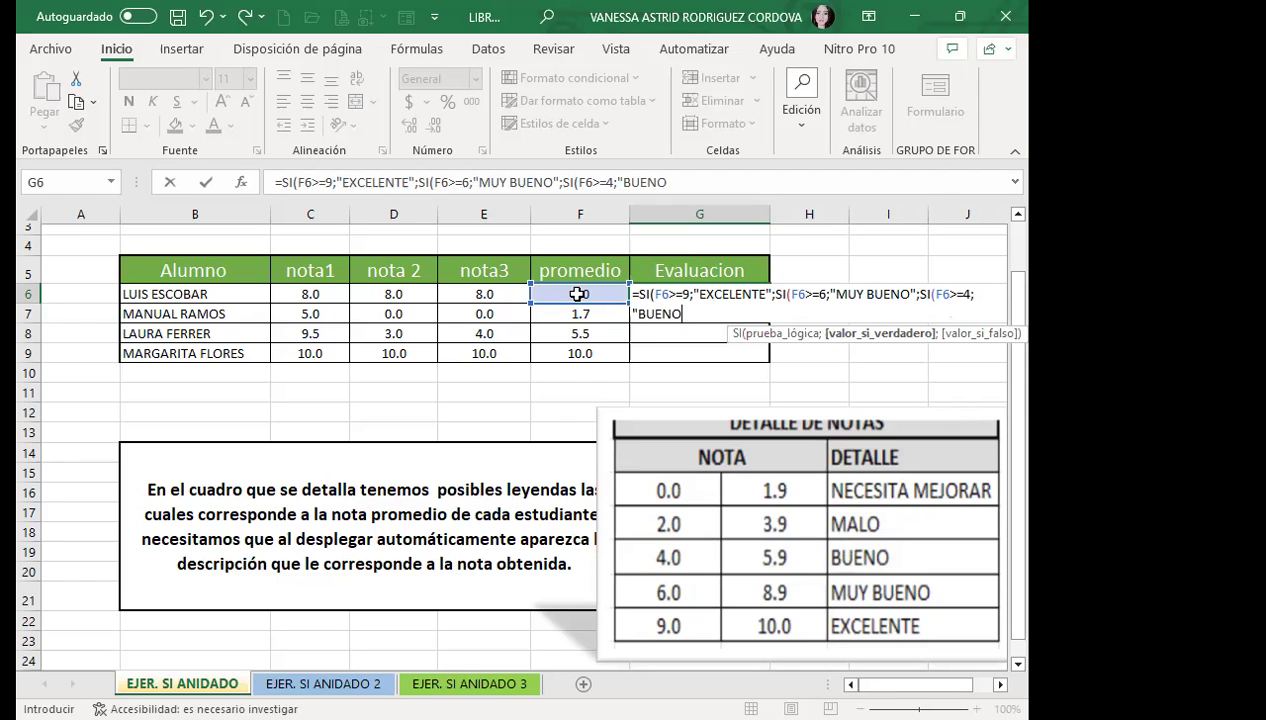
type("\"")
type(";")
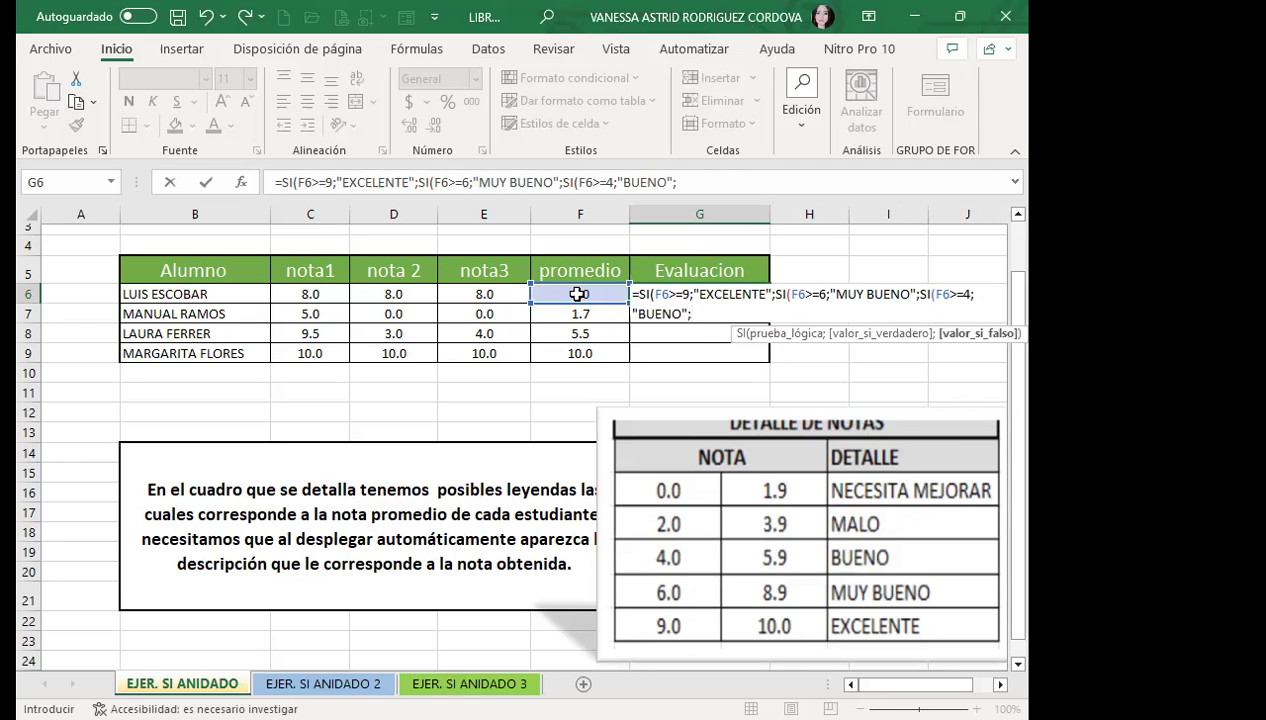
type("SI")
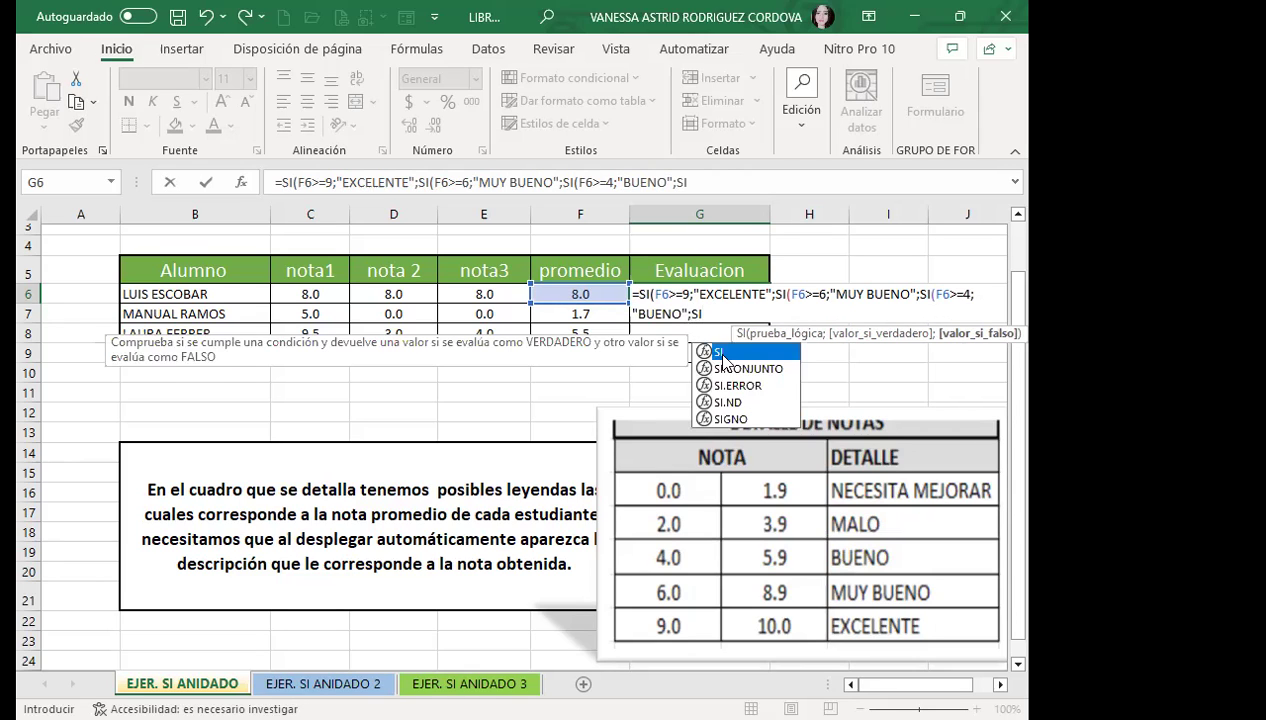
type("(")
Add the last test: "MALO" when F6>=2, otherwise "NECESITA MEJORAR", correcting typos
left_click(579, 292)
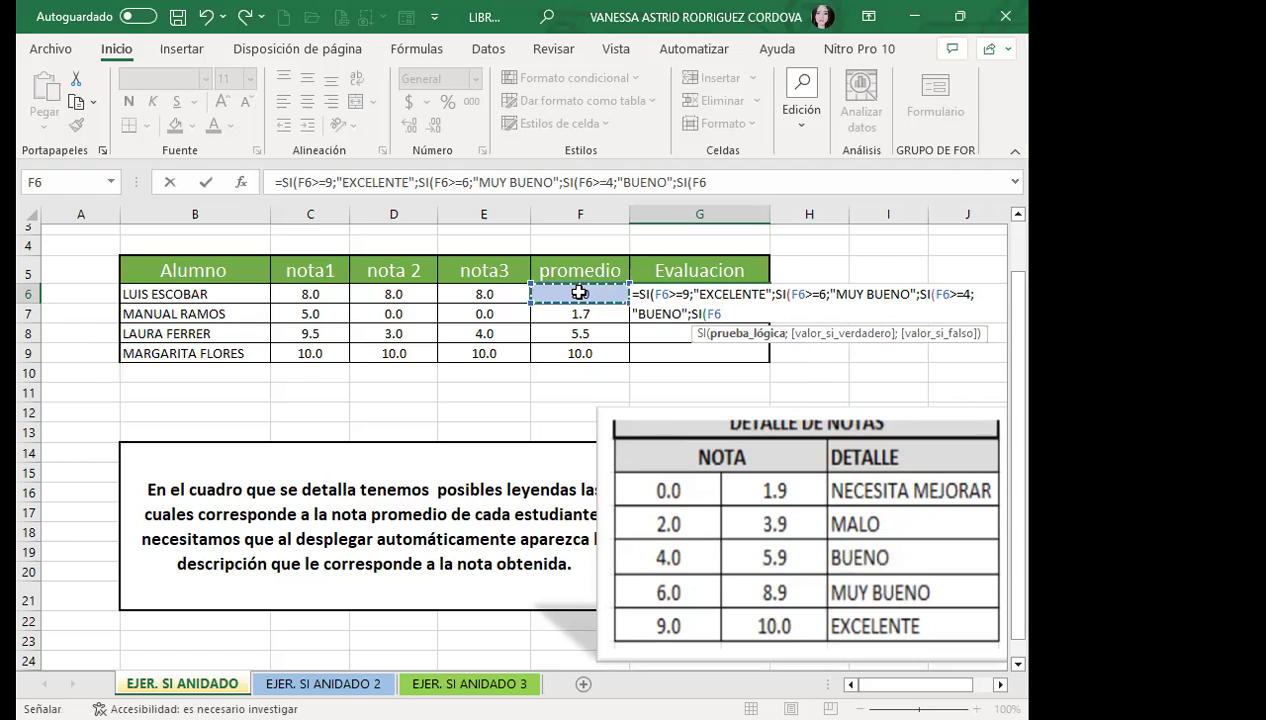
type("♠2")
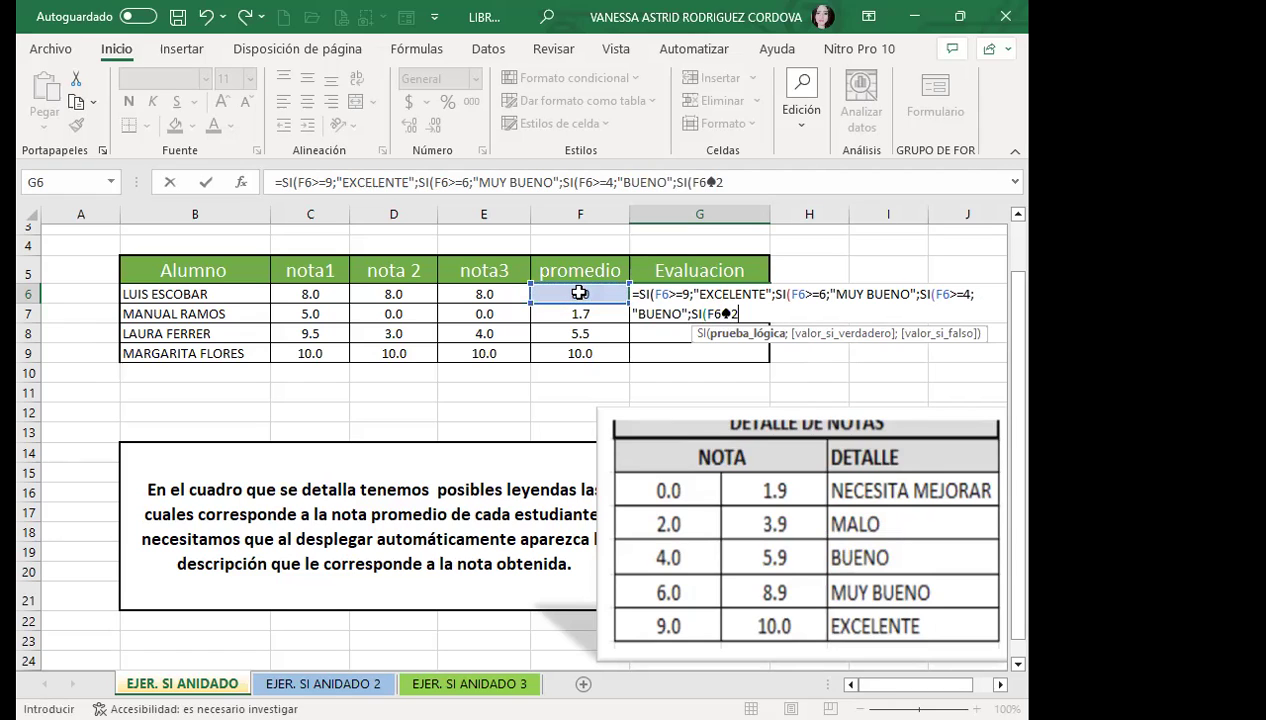
type("=")
key("BackSpace")
key("BackSpace")
key("BackSpace")
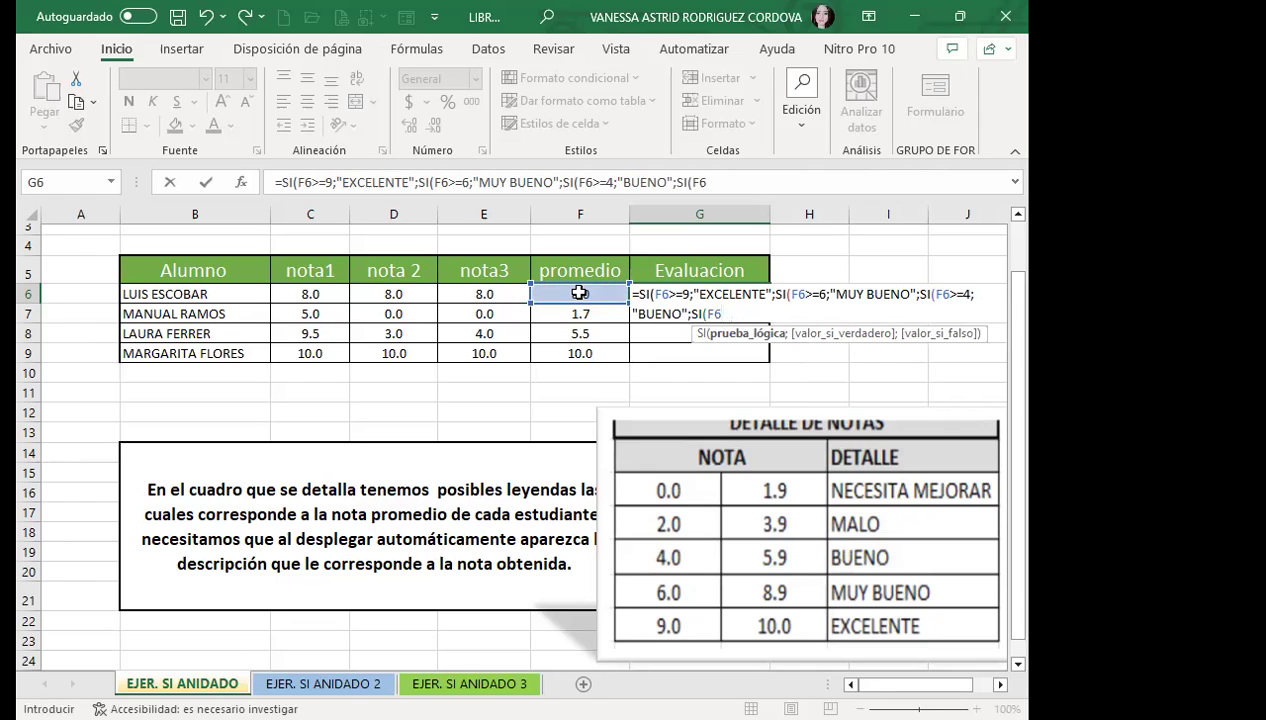
type(">=2")
type(";")
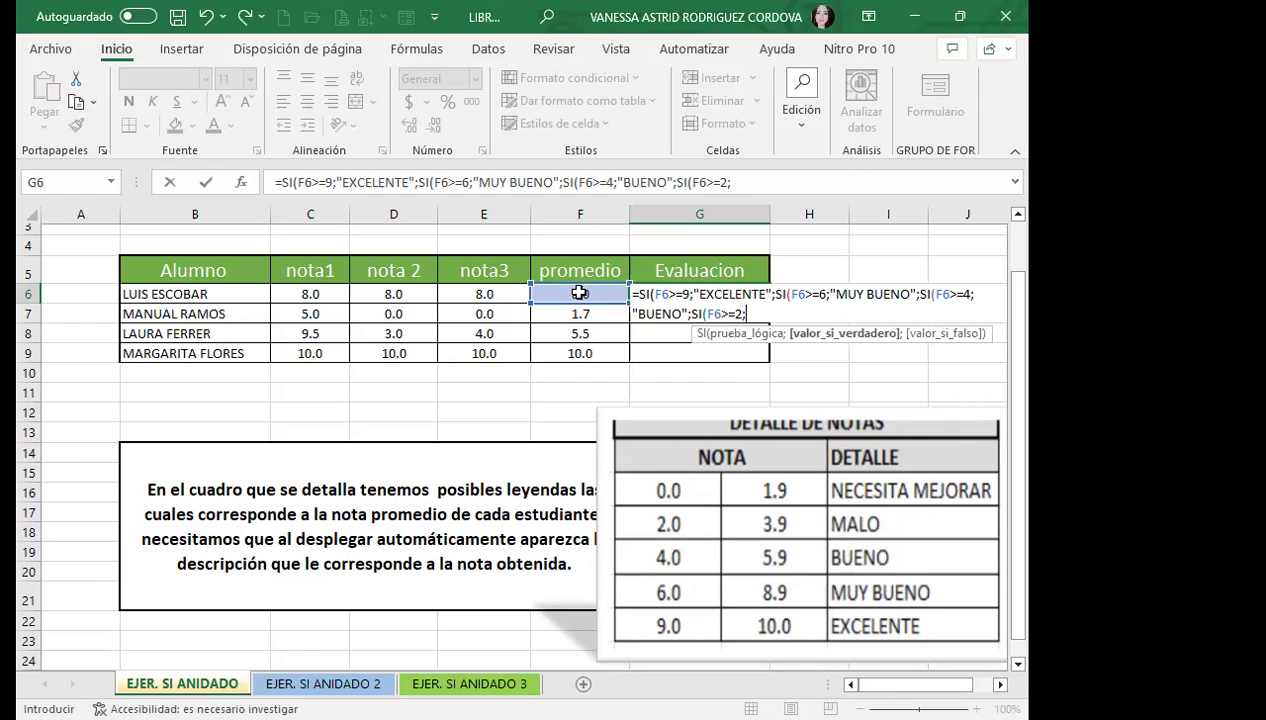
type("\"MALO\"")
type(";\"")
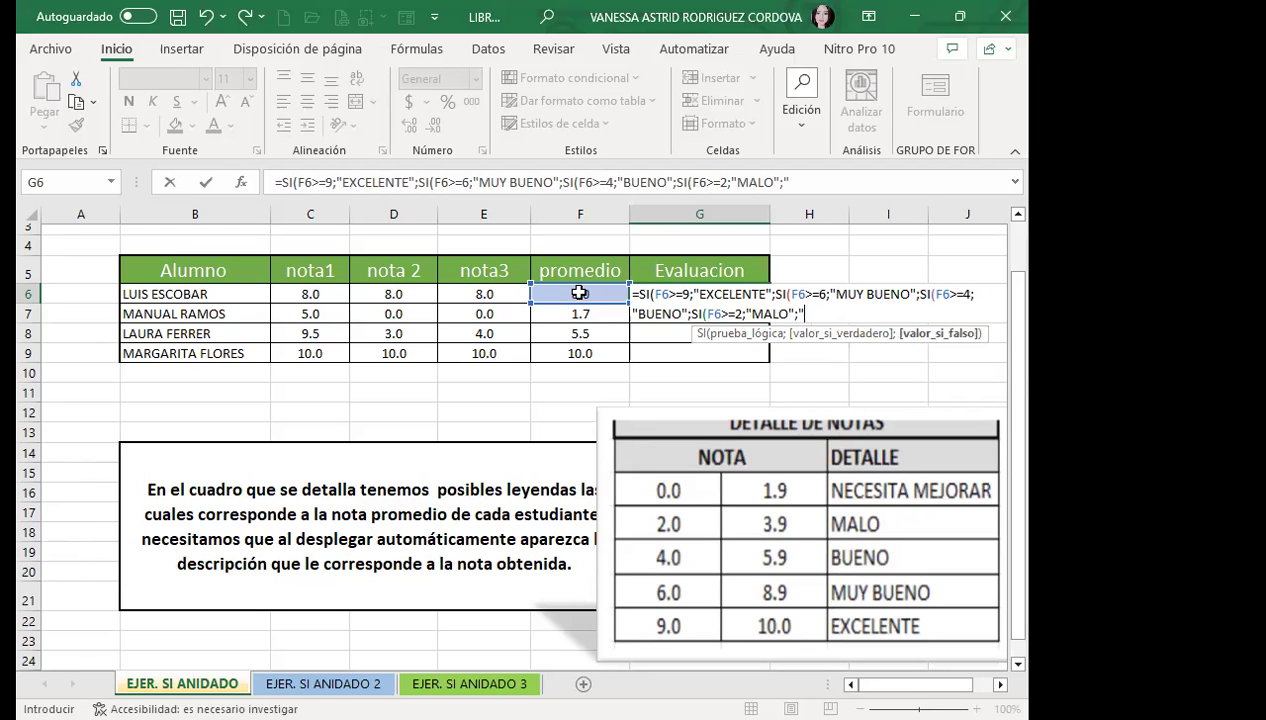
type("NECESITA")
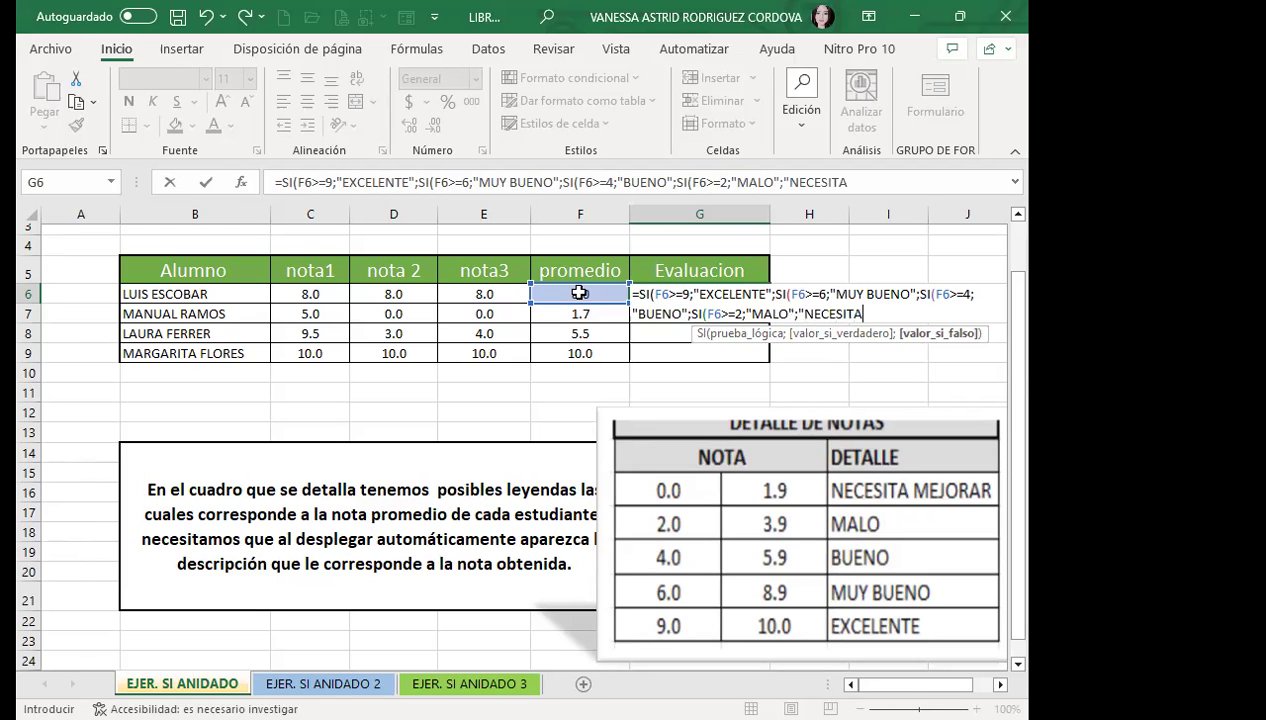
type(" MENORAR")
key("BackSpace")
key("BackSpace")
key("BackSpace")
key("BackSpace")
key("BackSpace")
type("JORAR\"")
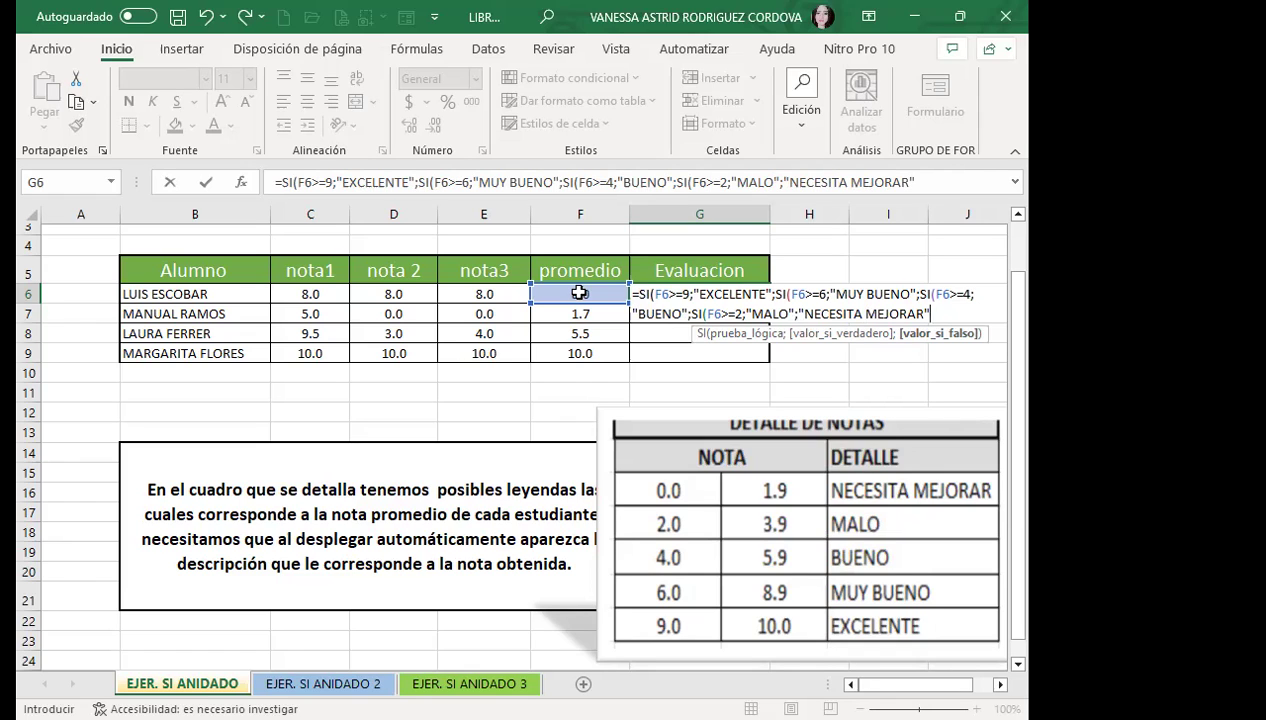
Type )))) at the end of the G6 formula to close all four SI functions
type(")")
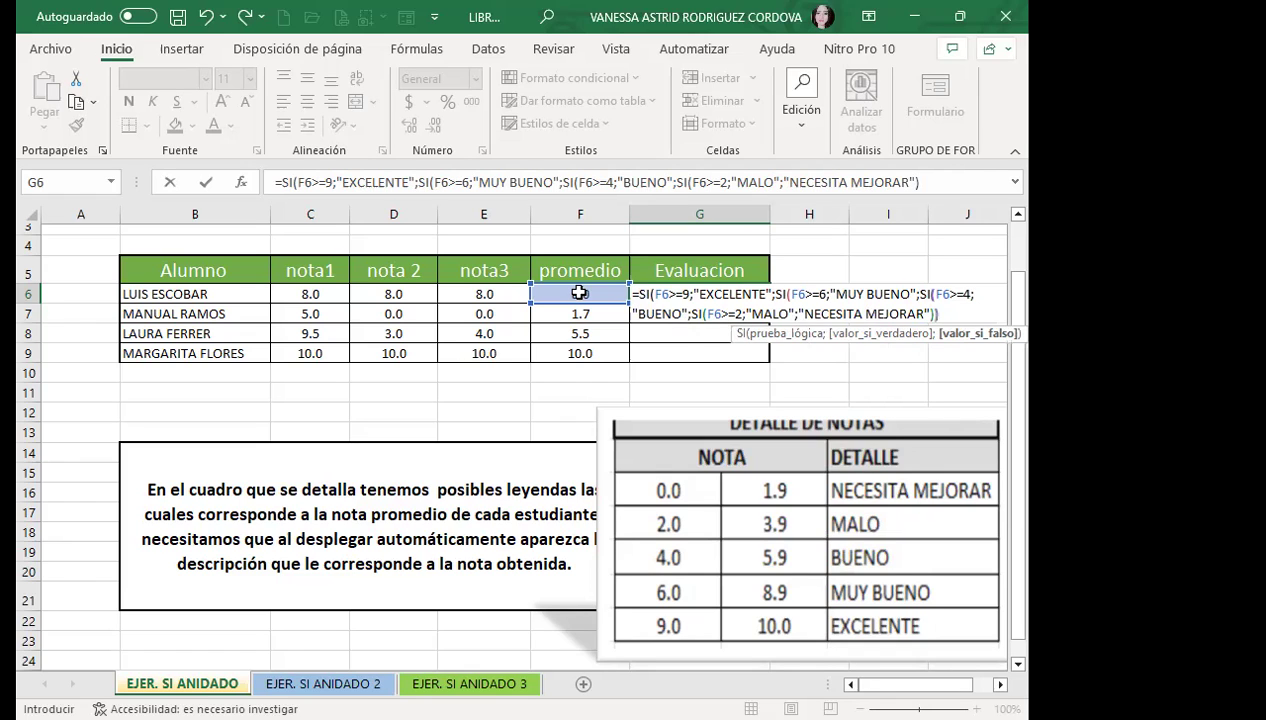
type(")")
type(")")
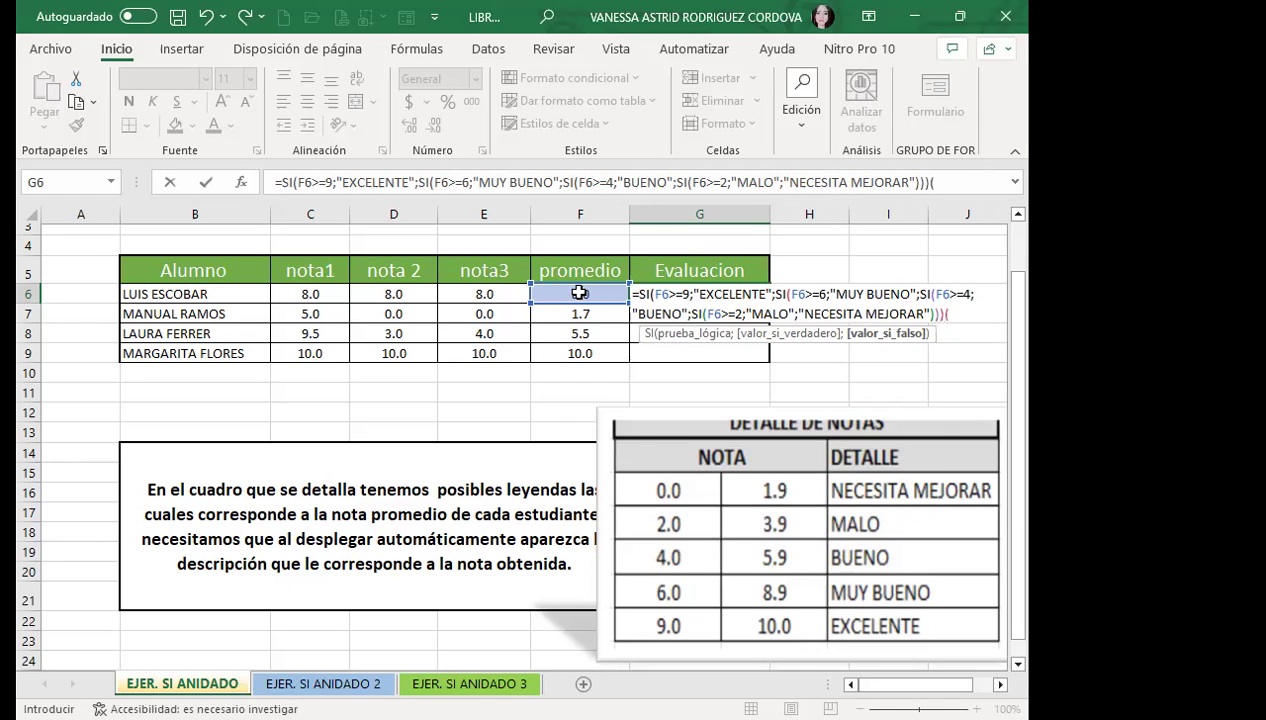
type(")")
type(")")
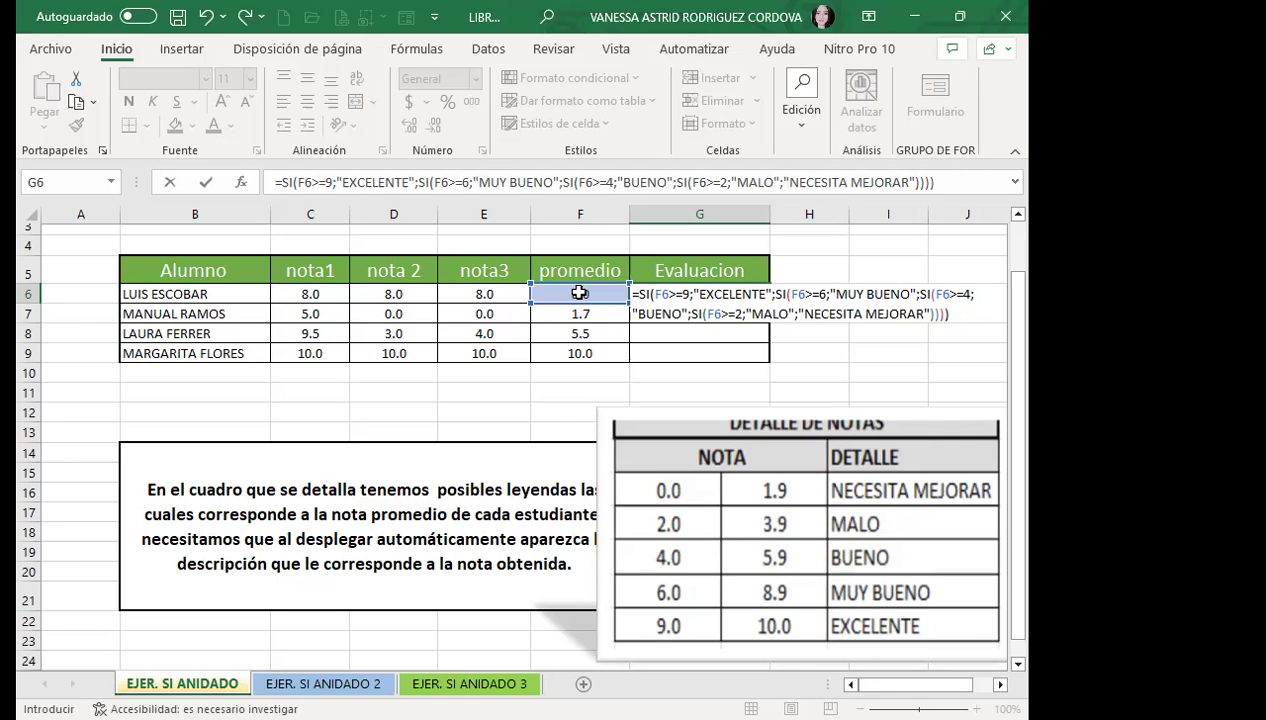
Confirm the nested SI grade formula in G6 and fill it down through G9
key("Return")
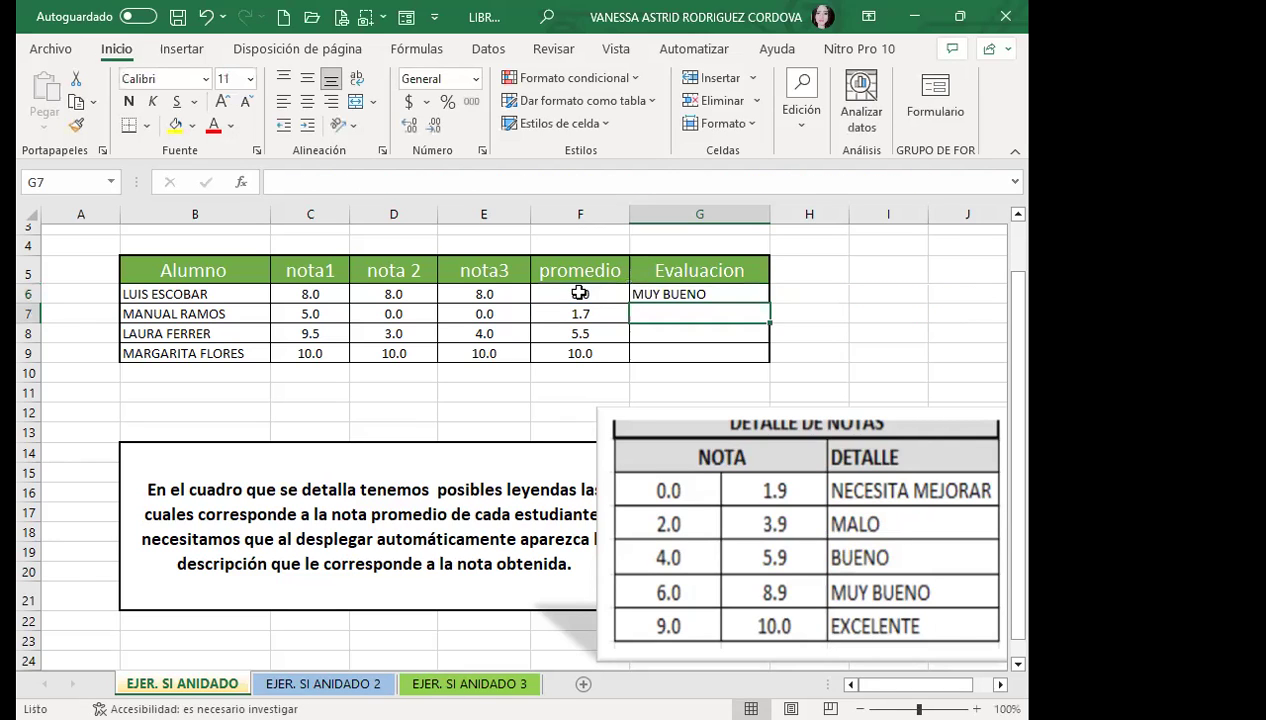
left_click(727, 292)
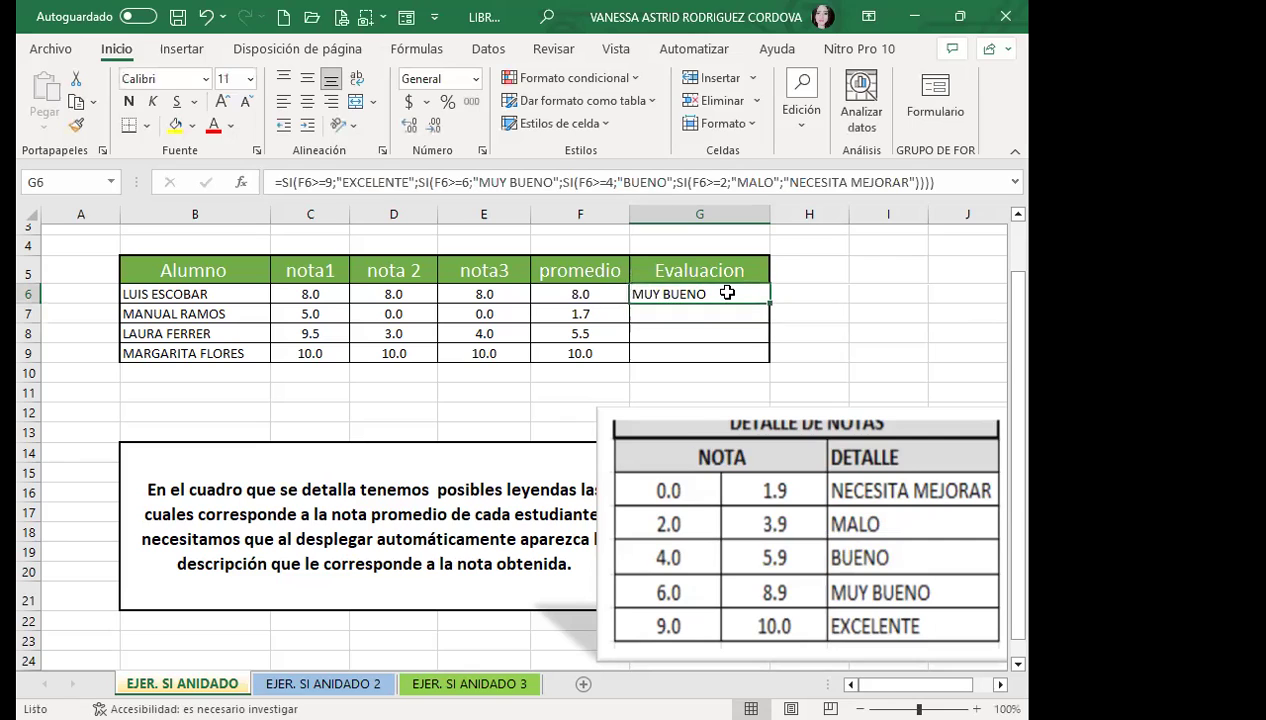
left_click_drag(769, 302, 762, 358)
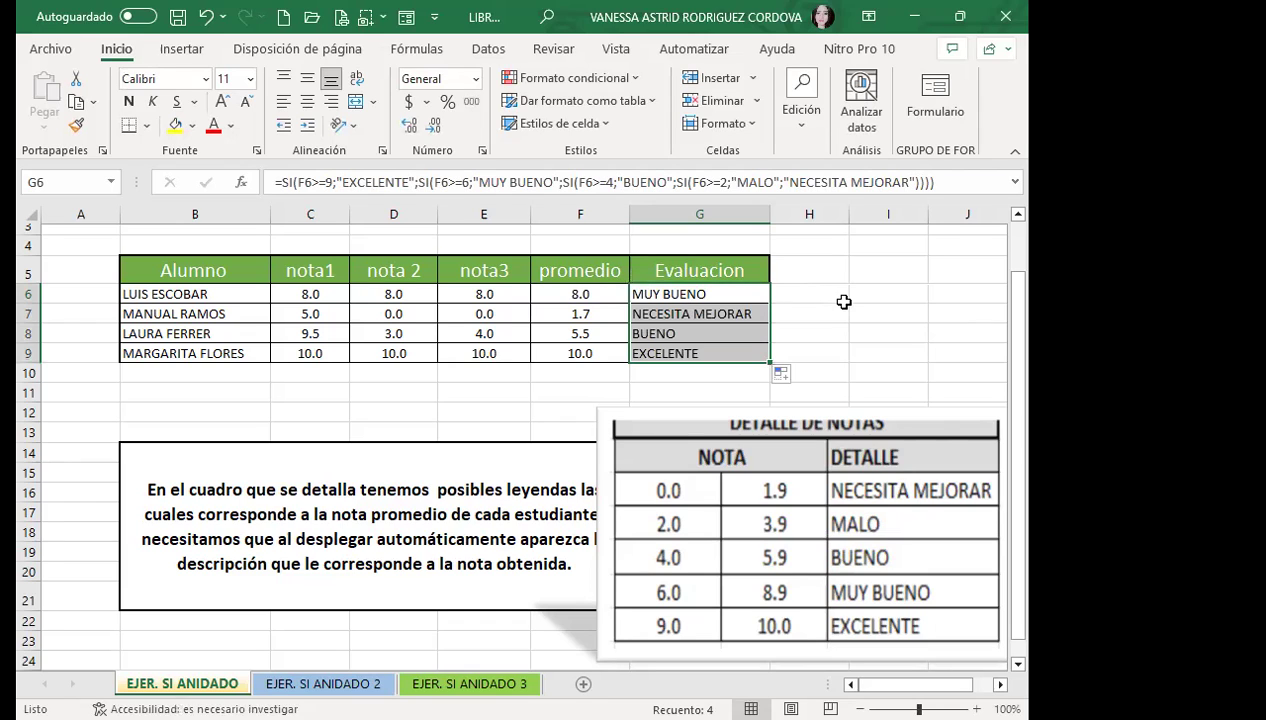
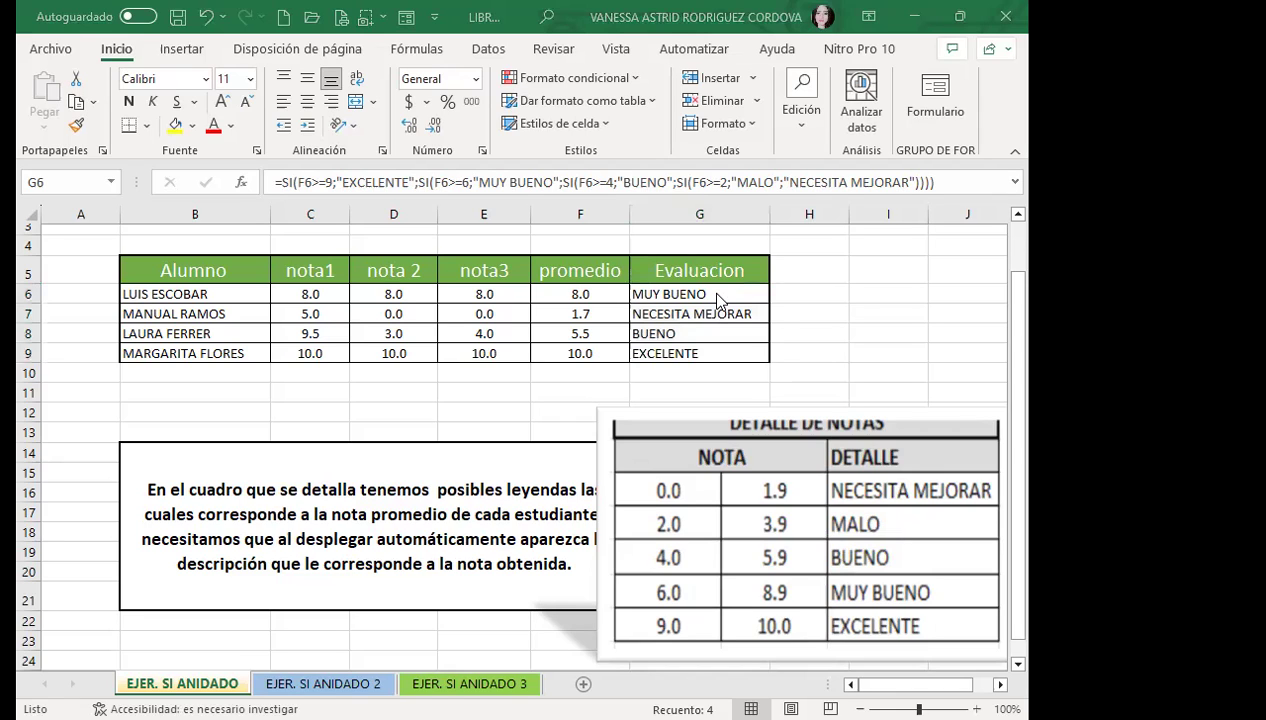
Review the nested SI evaluation formula in G6 on the current sheet
left_click(718, 296)
left_click(452, 390)
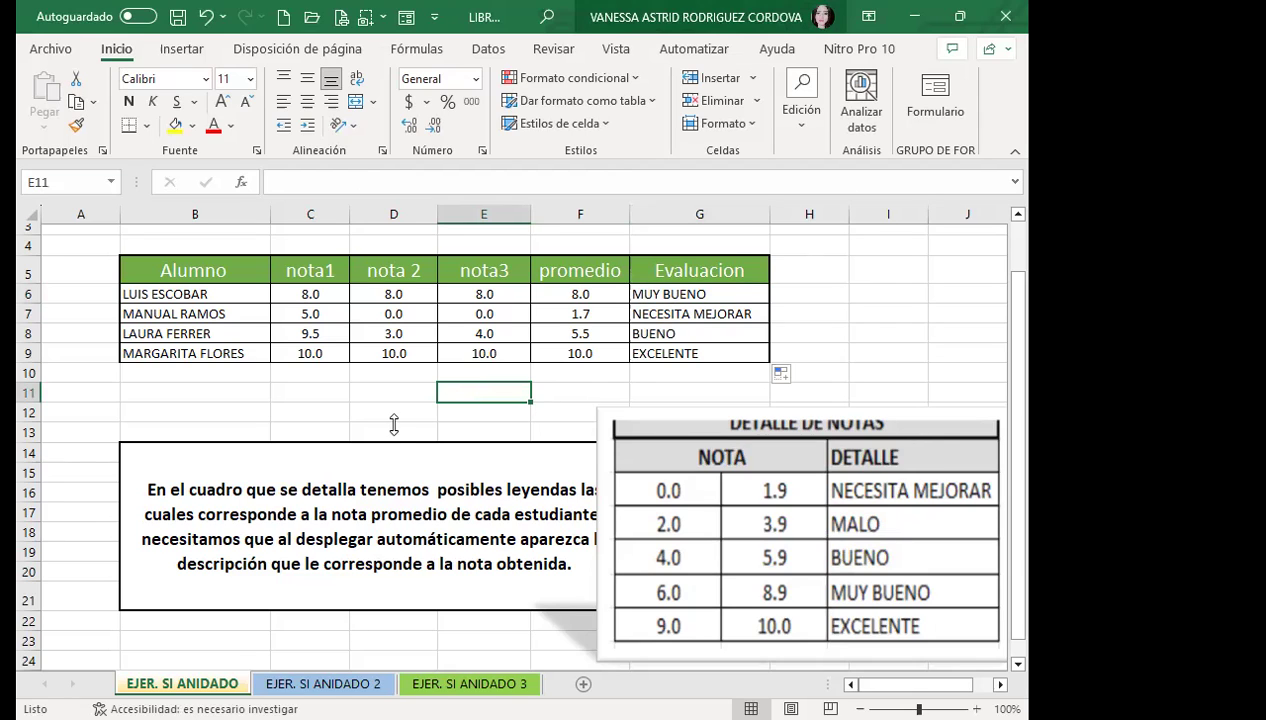
left_click(692, 292)
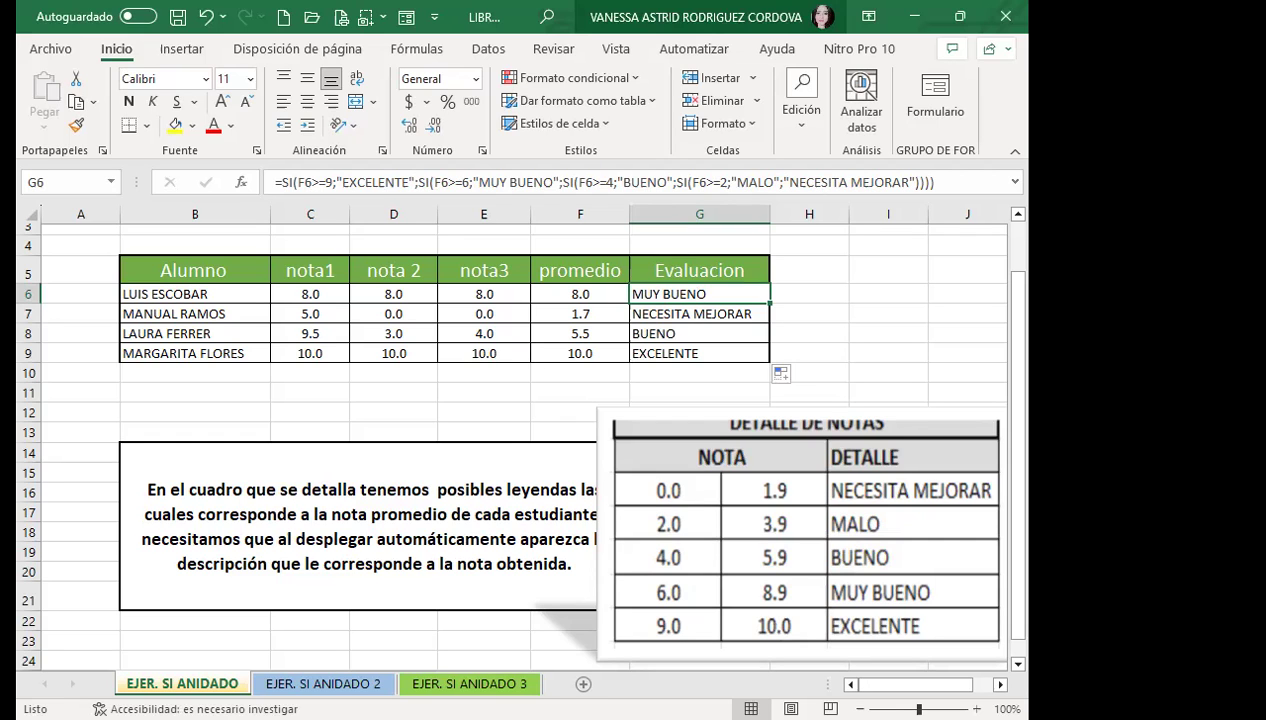
Switch to the EJER. SI ANIDADO 2 sheet and select DESCRIPCIÓN cell B2
left_click(450, 683)
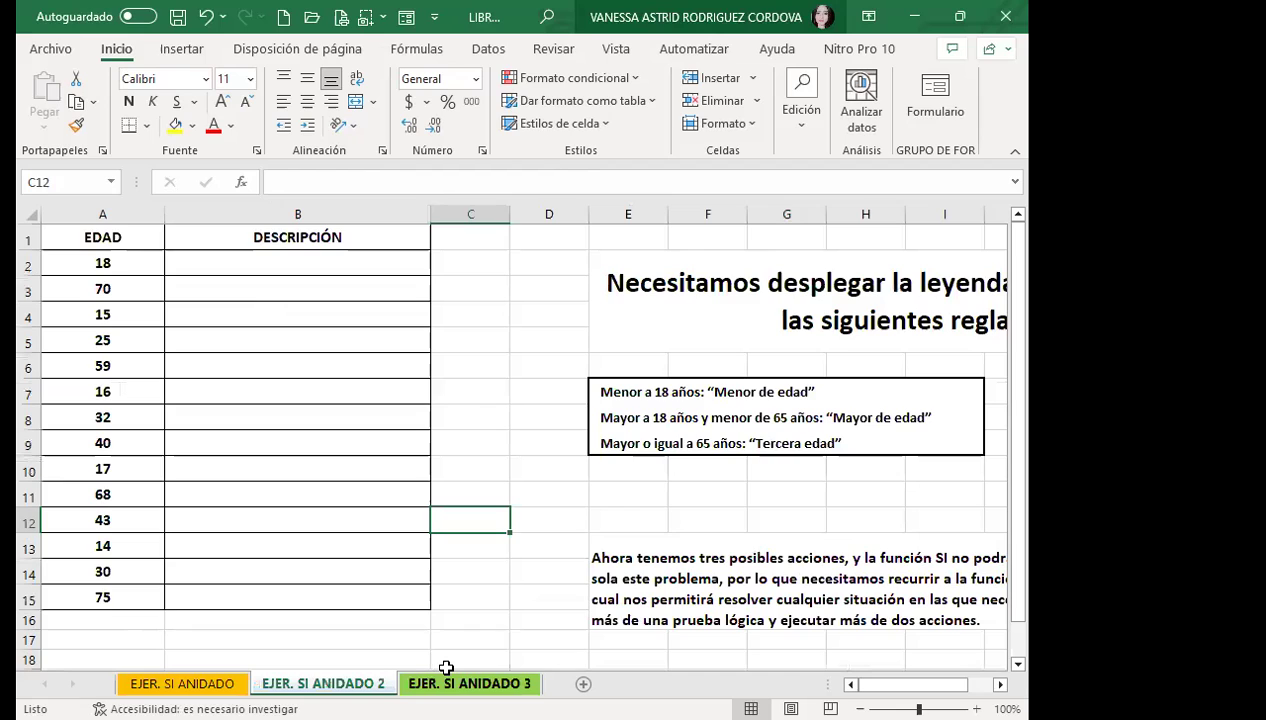
key("ctrl+Page_Up")
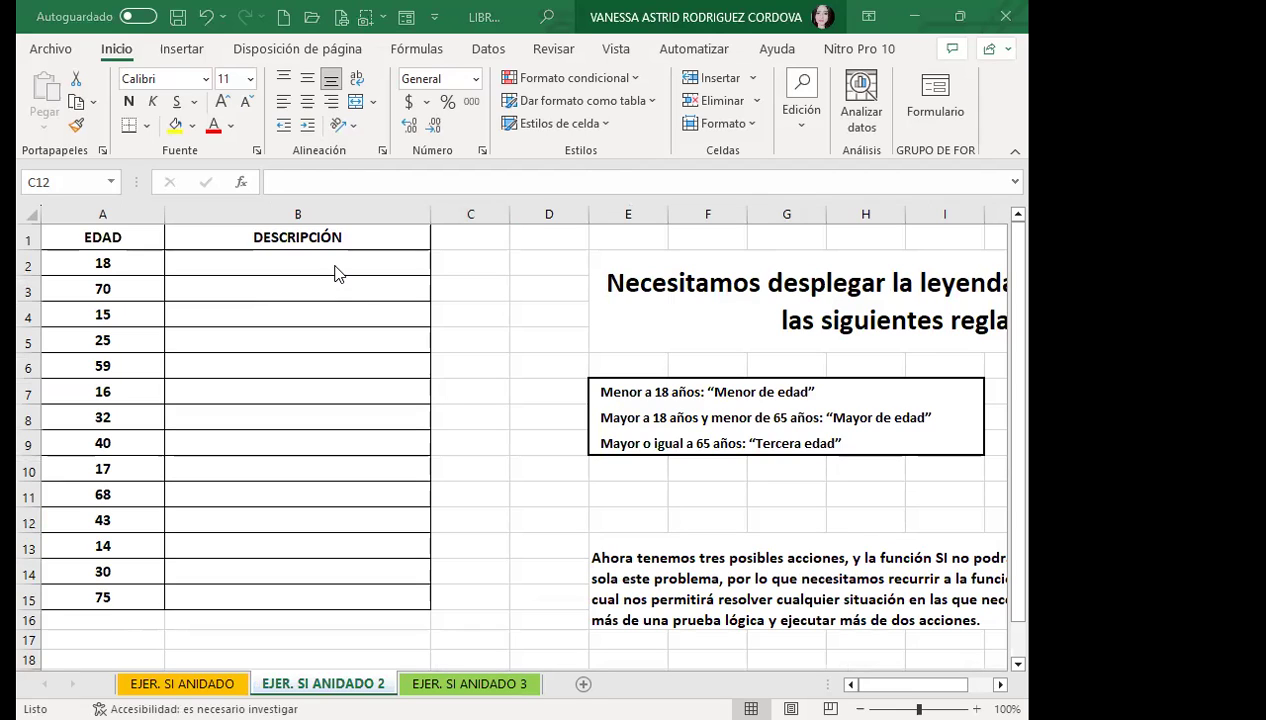
left_click(292, 262)
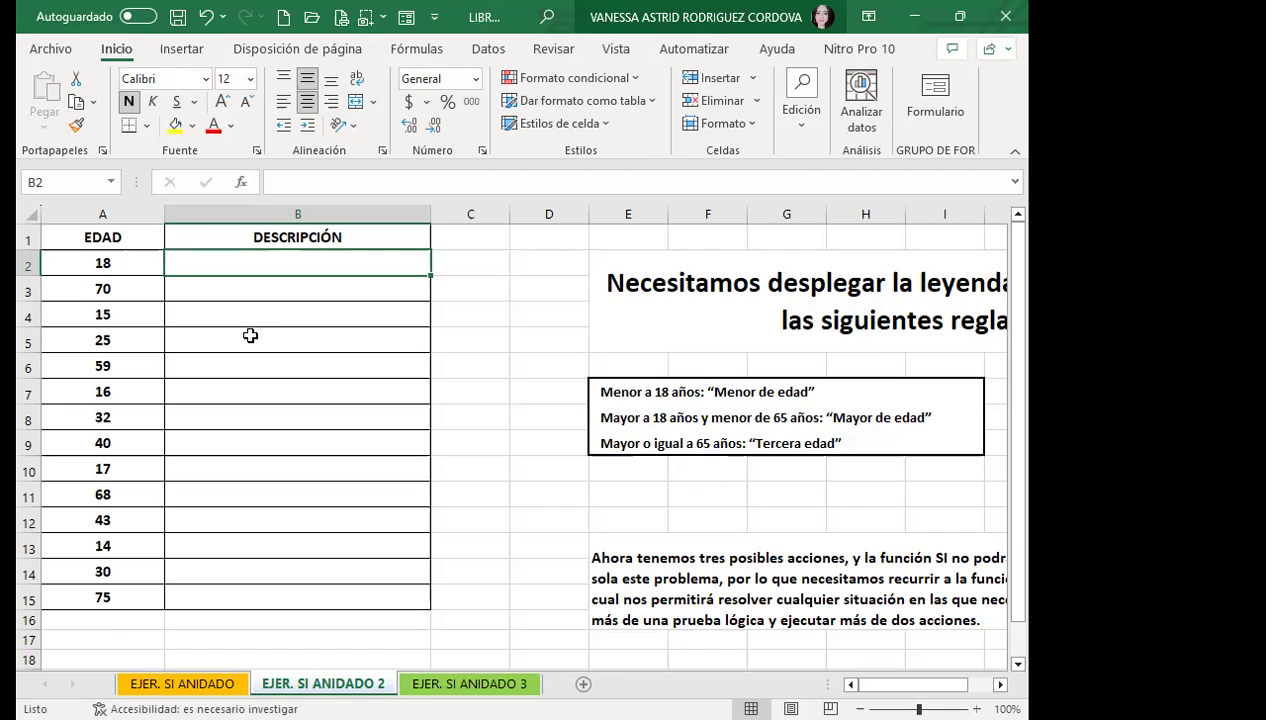
left_click(113, 256)
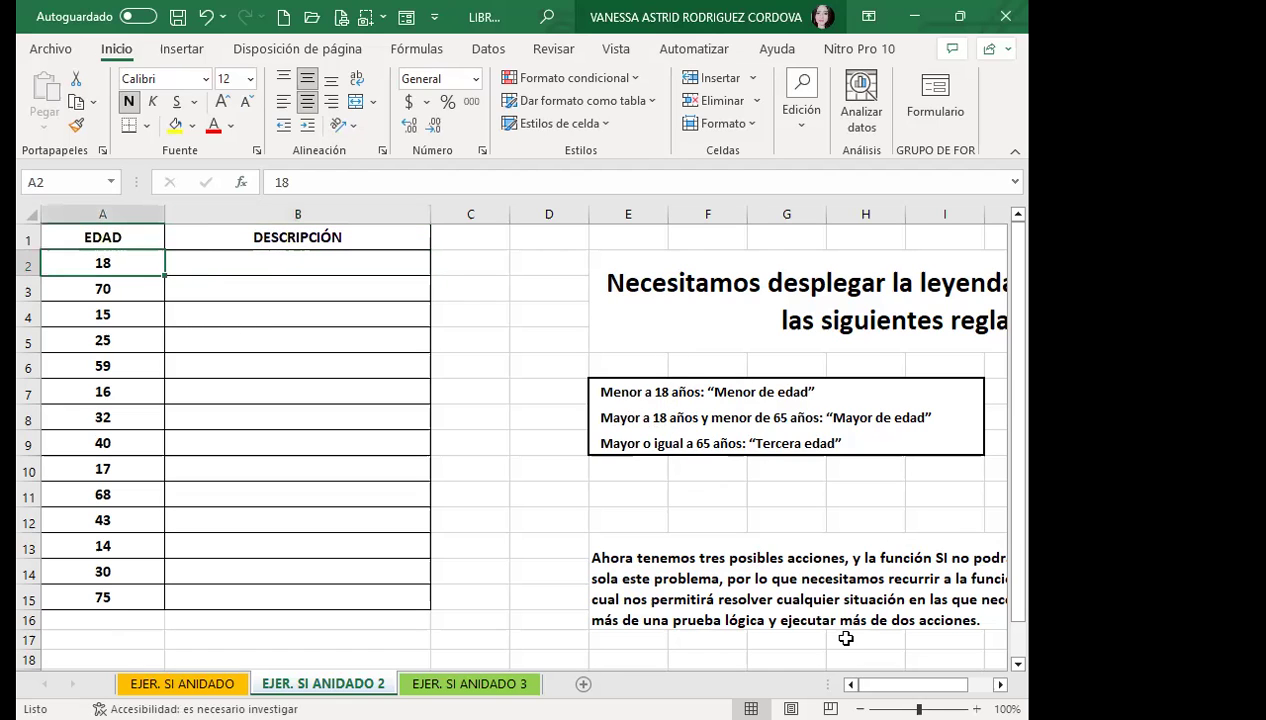
left_click_drag(912, 684, 934, 684)
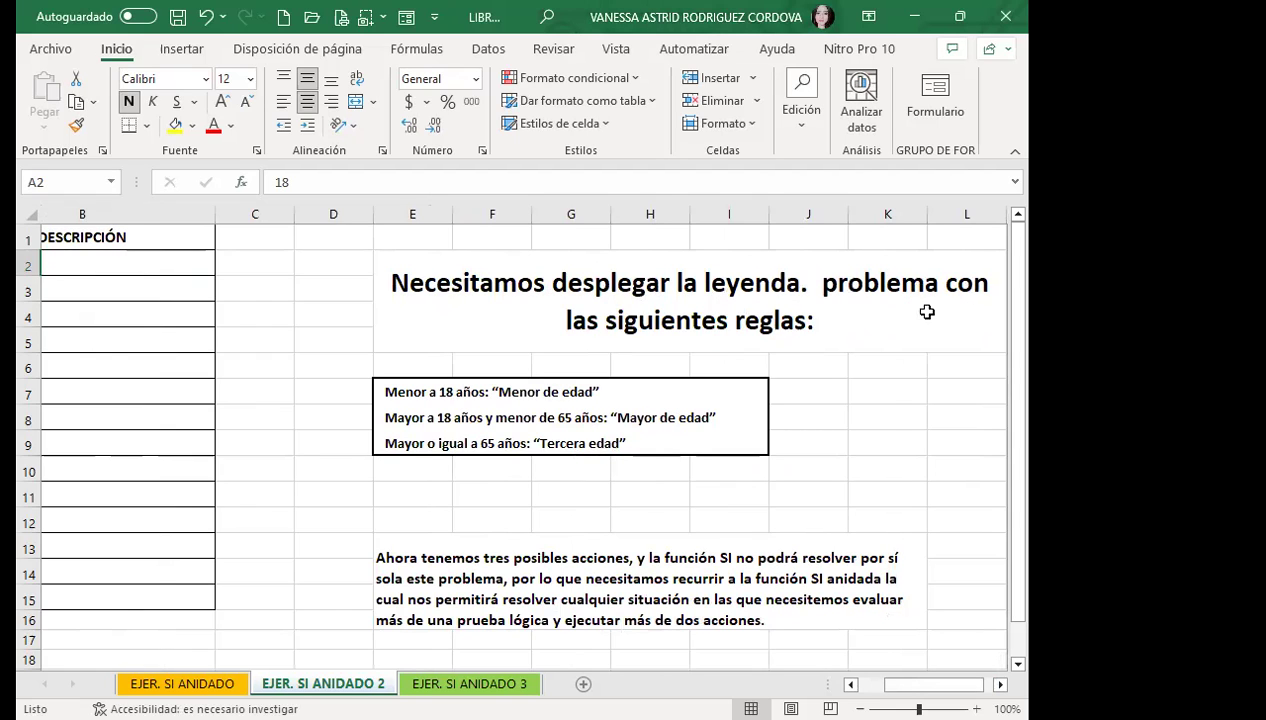
left_click_drag(934, 684, 908, 684)
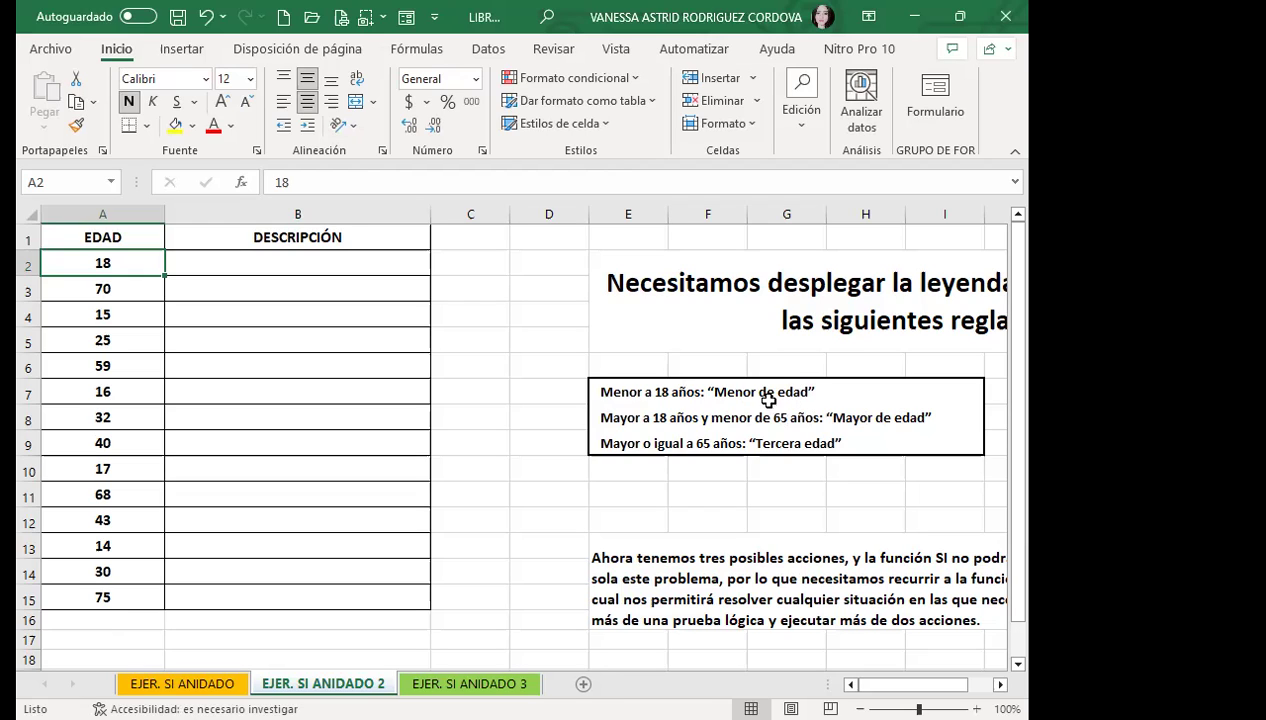
left_click(575, 393)
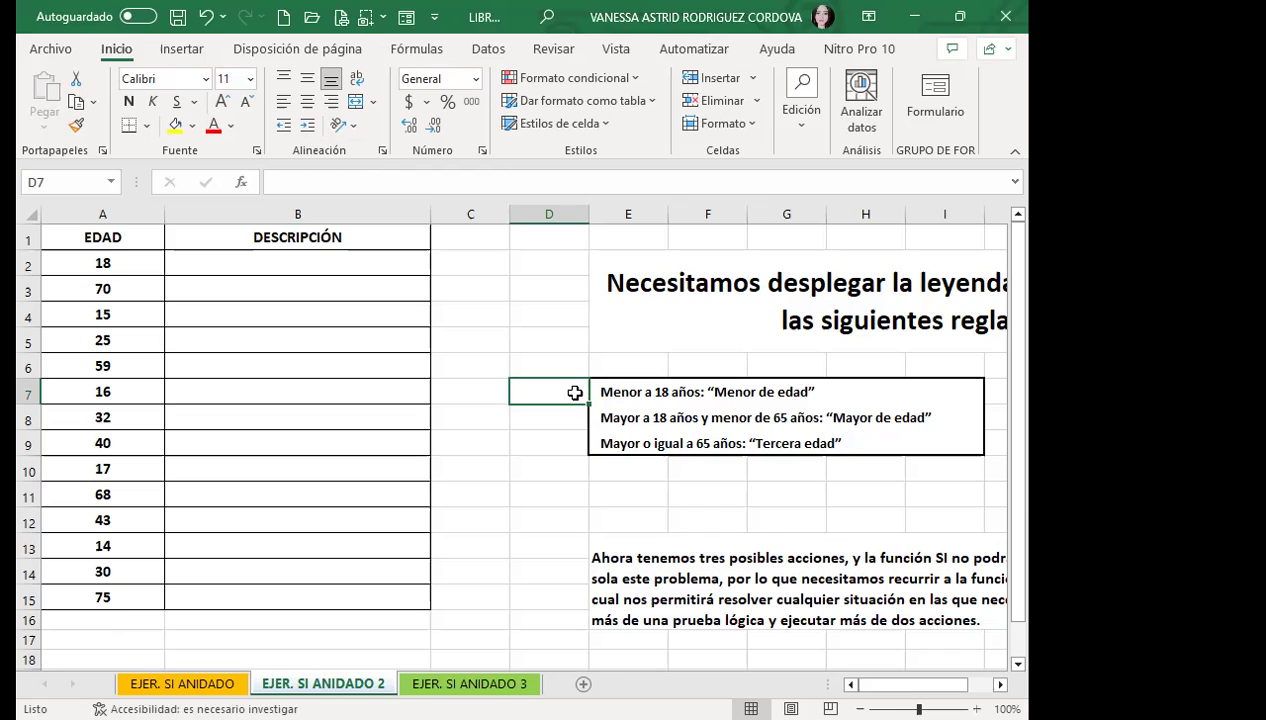
left_click(313, 257)
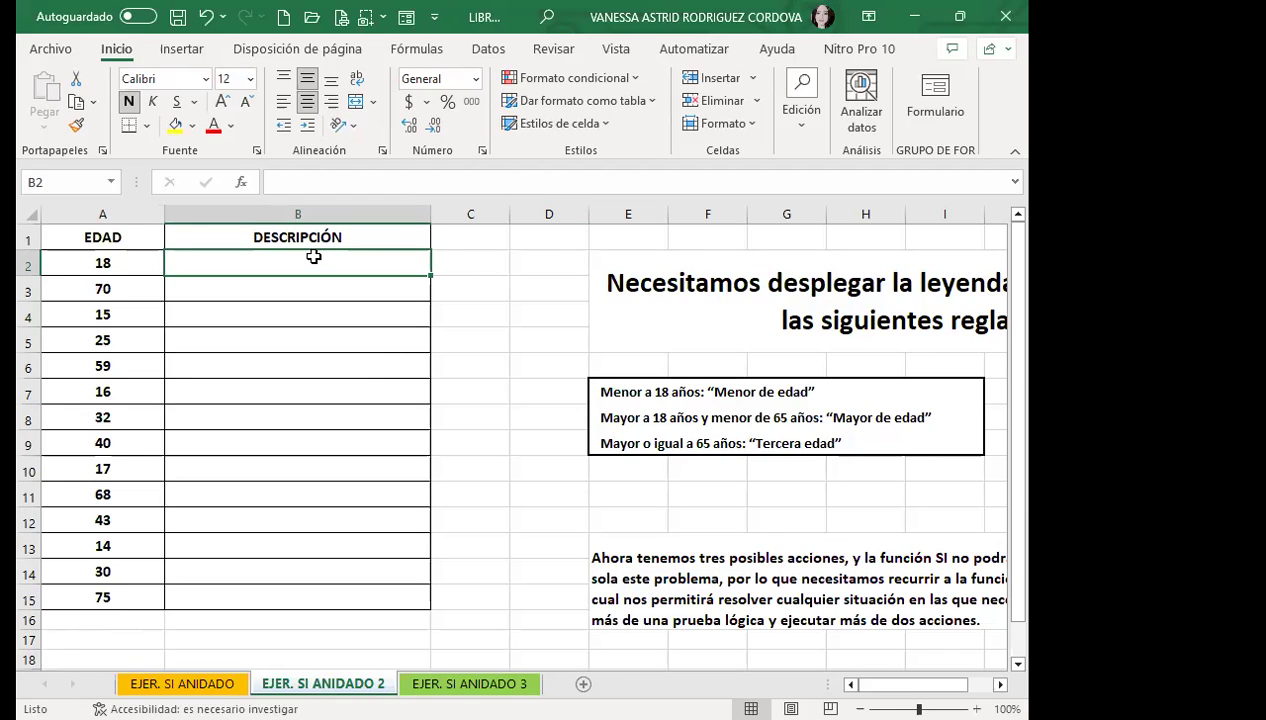
Begin an SI formula in B2 with the condition A2<18
type("=")
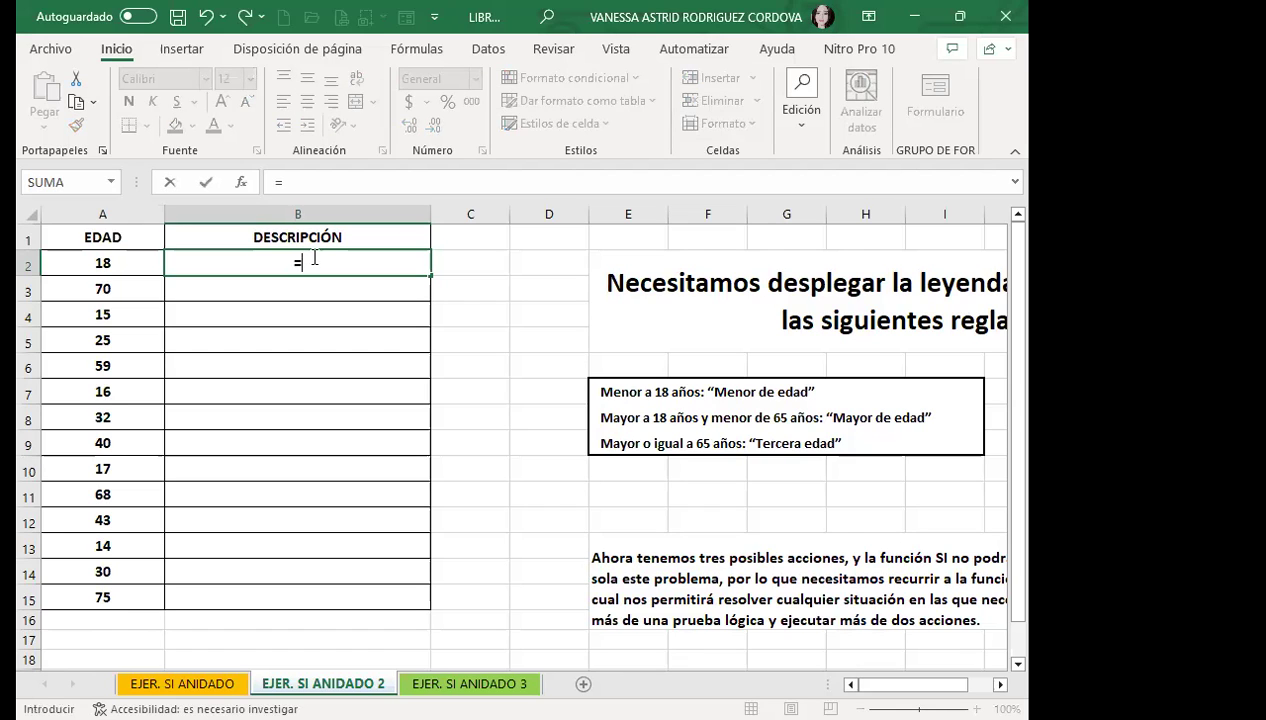
type("SI")
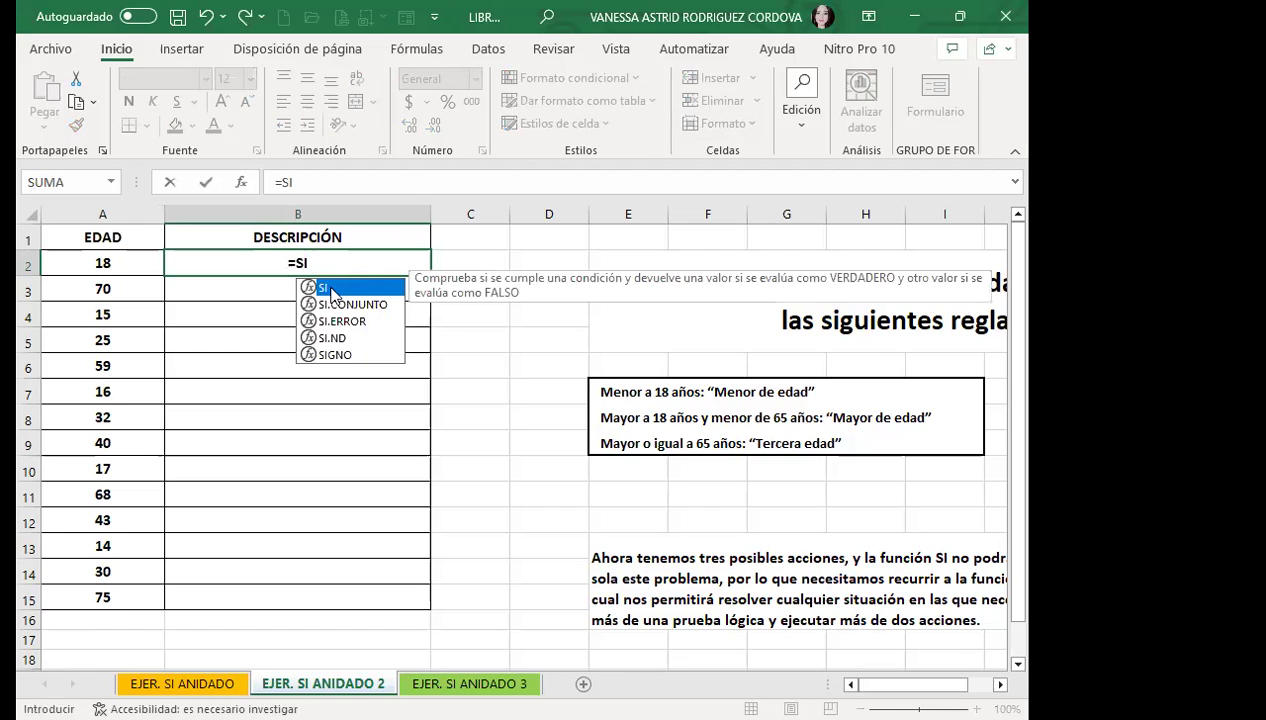
double_click(333, 289)
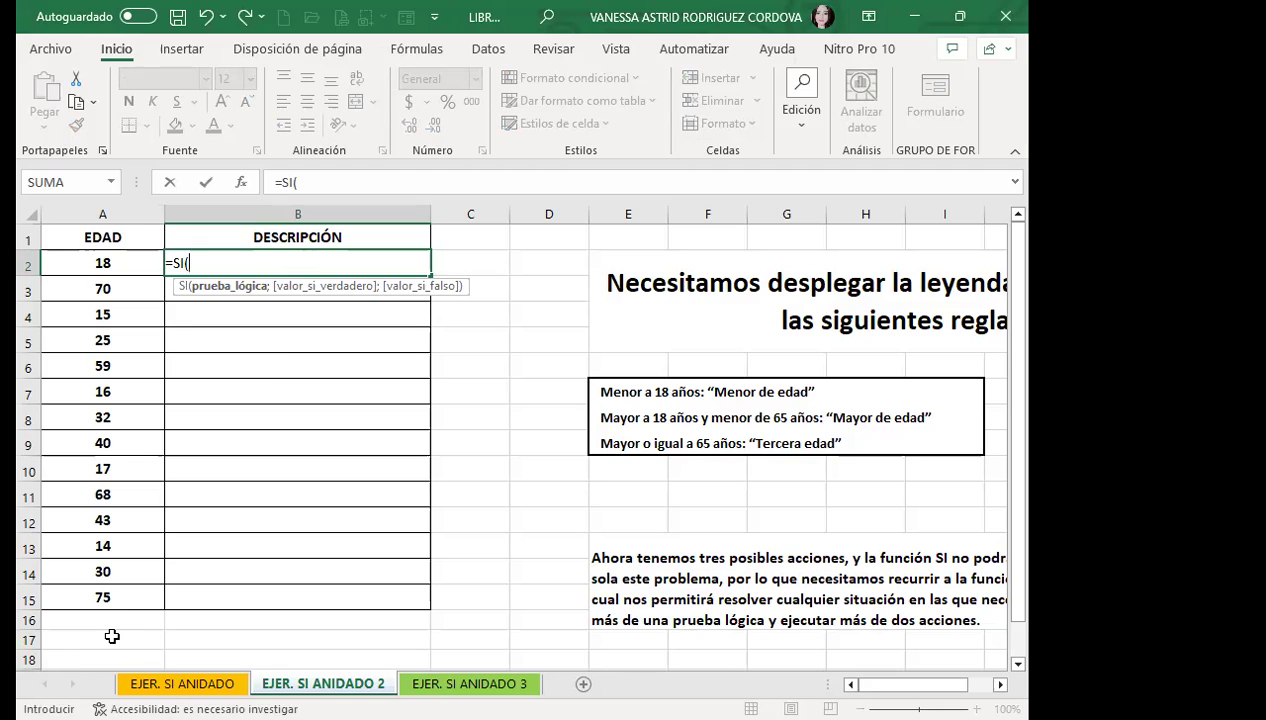
left_click(121, 263)
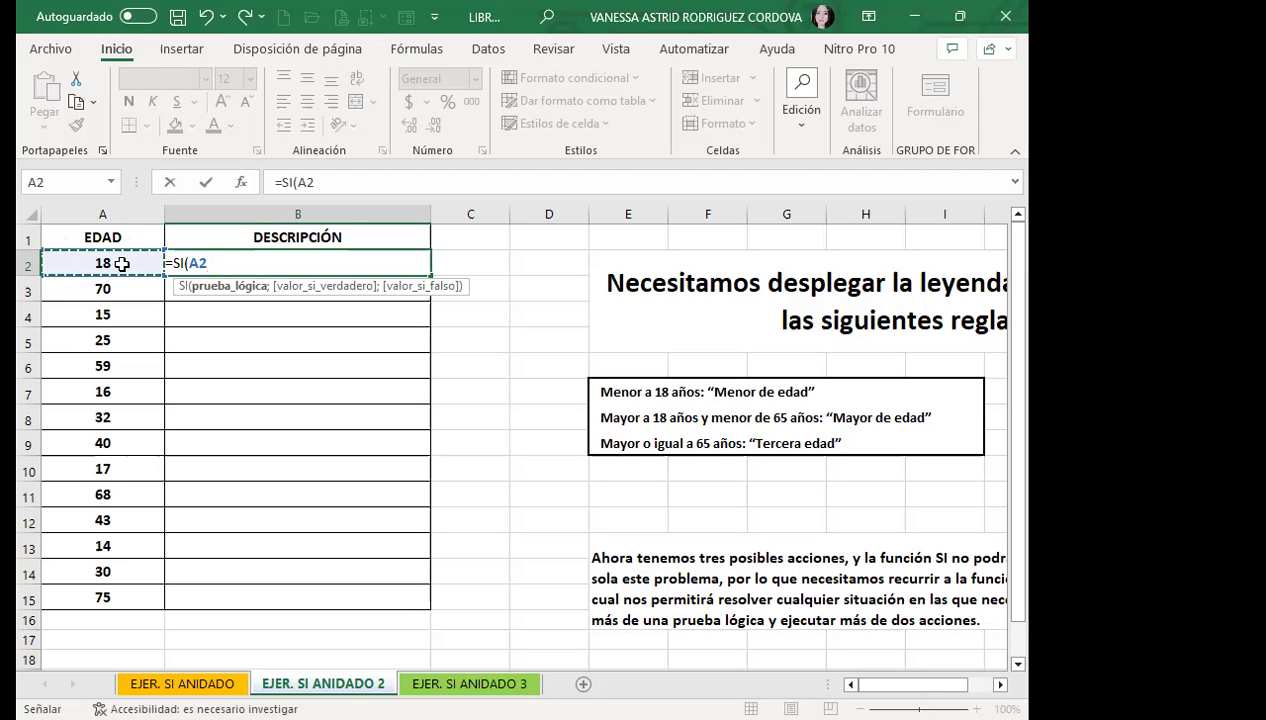
type("<")
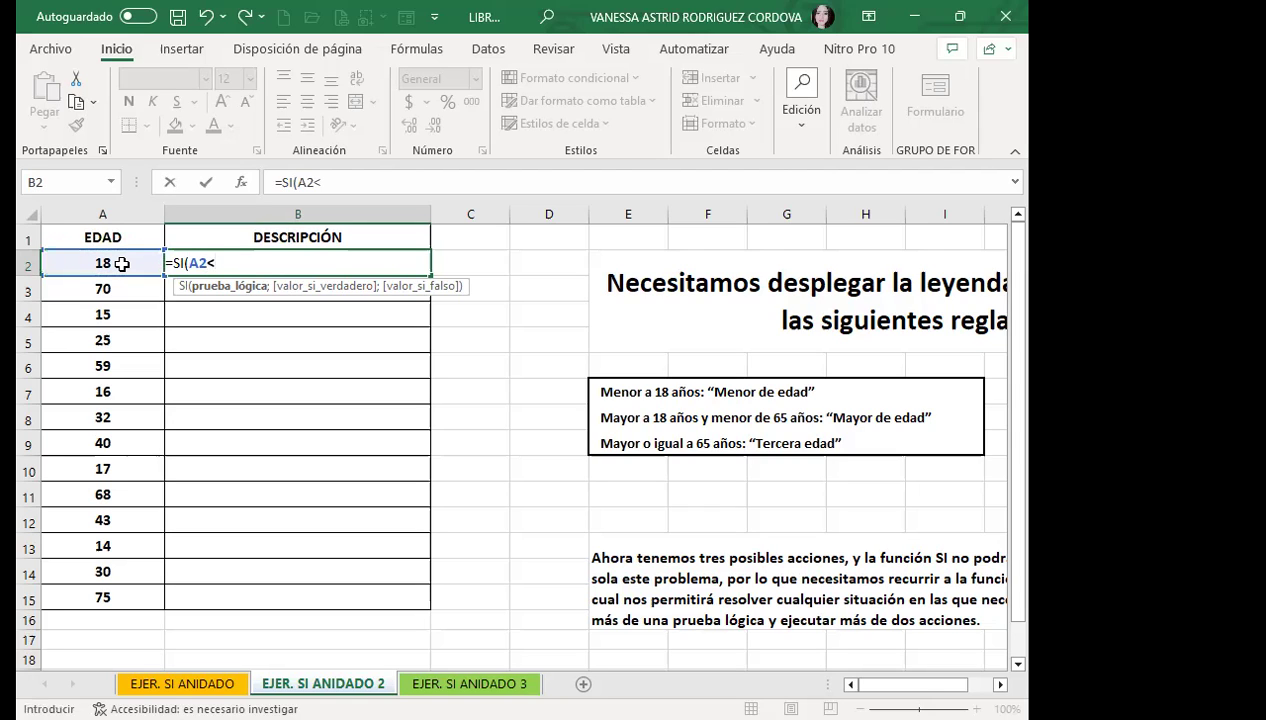
type("18")
Change the test to A2>=65 returning "TERCERA EDAD", and start a nested SI
left_click(221, 262)
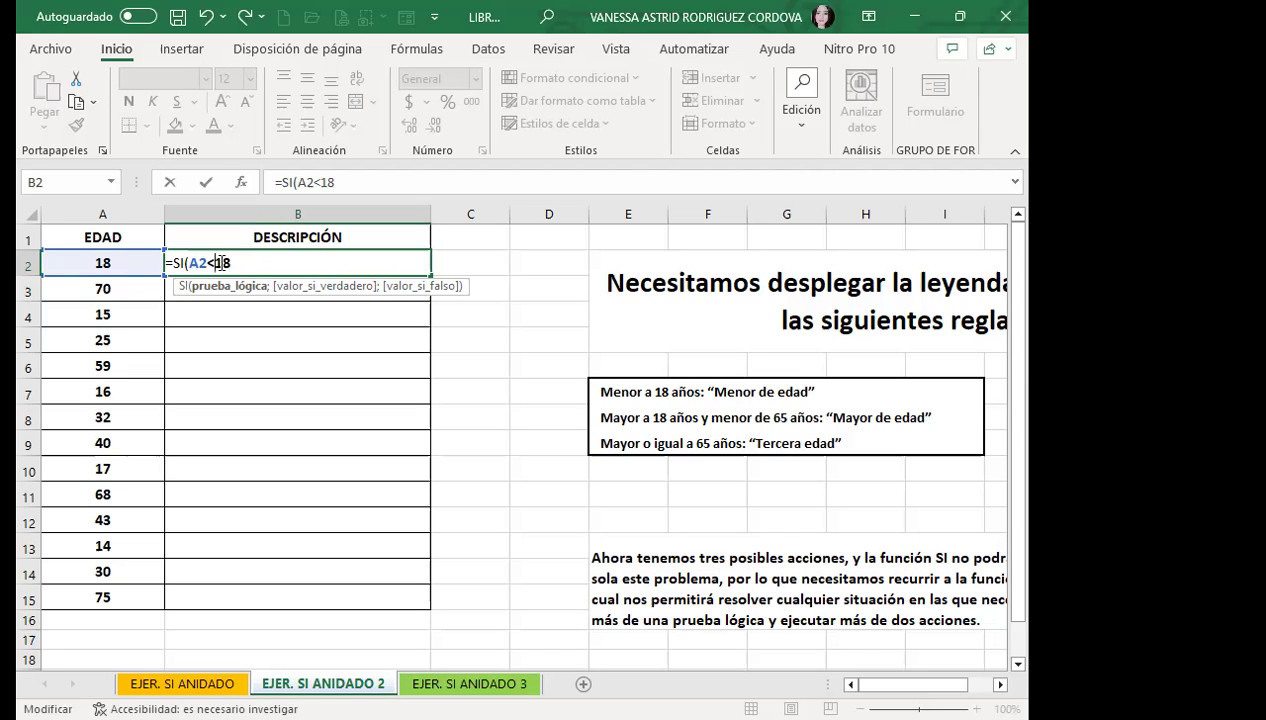
key("BackSpace")
key("BackSpace")
type(">=65")
type(";\"")
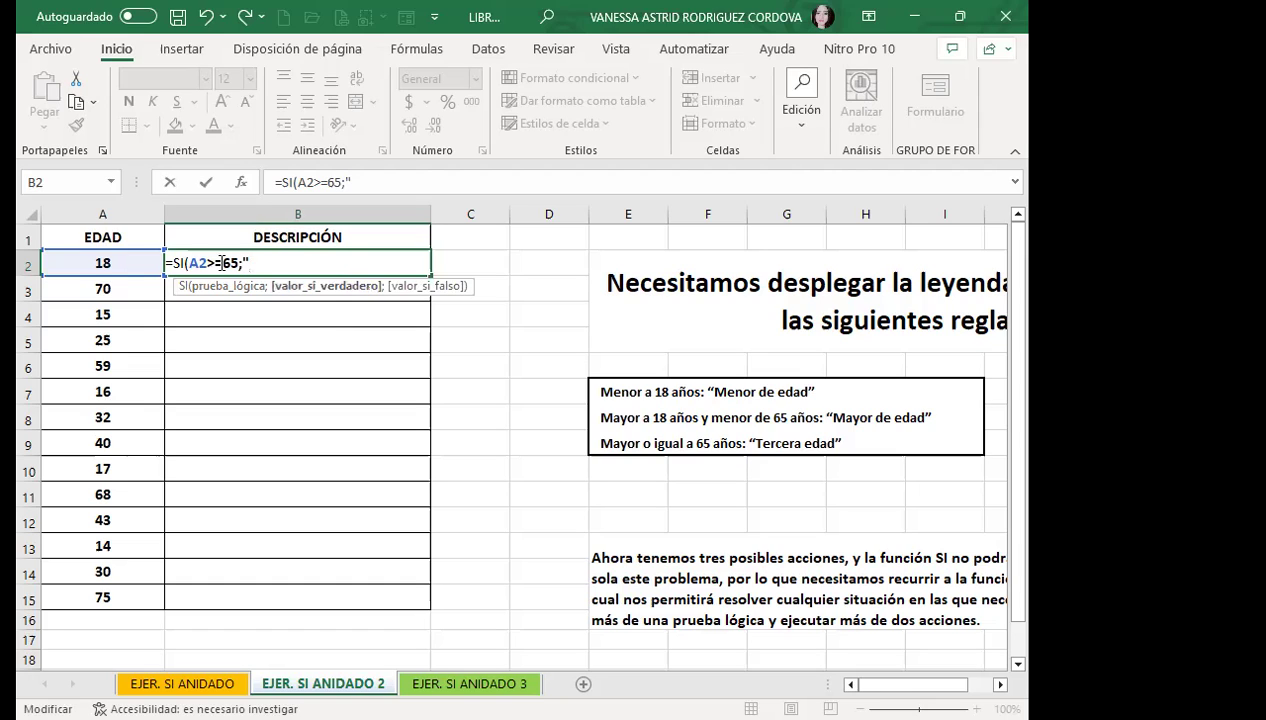
type("TERCERA EDAD\"")
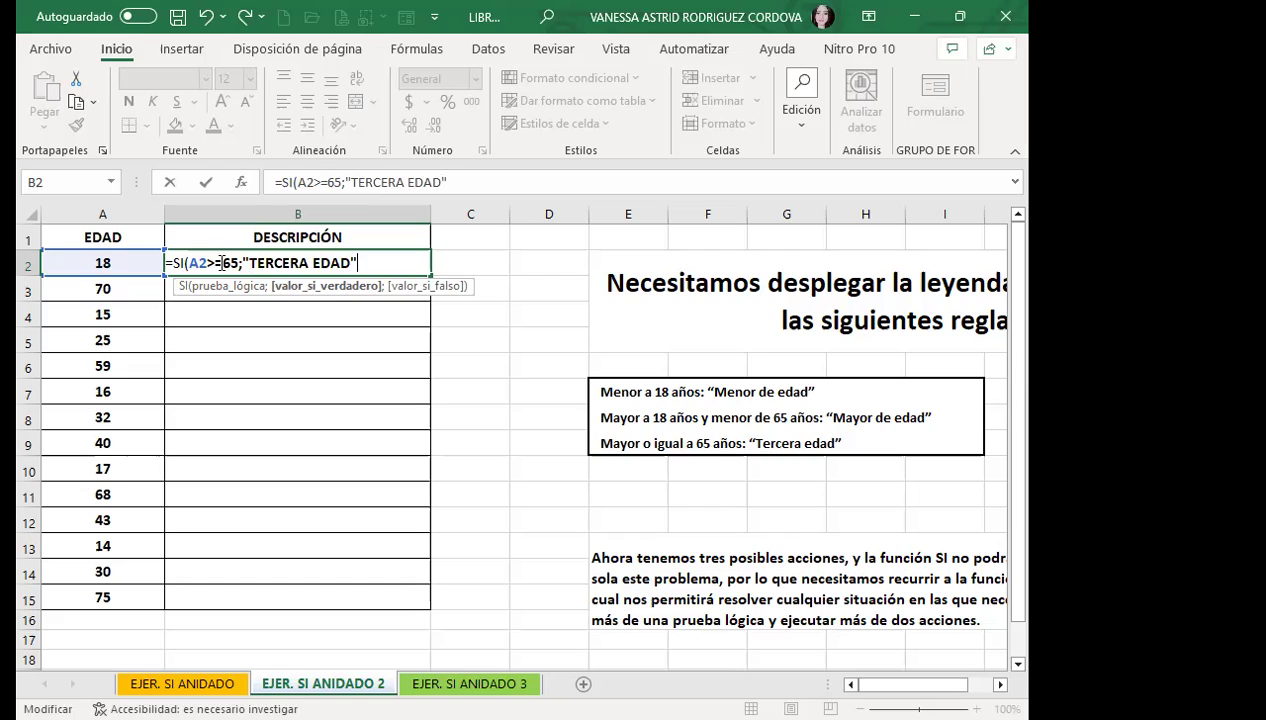
type(";")
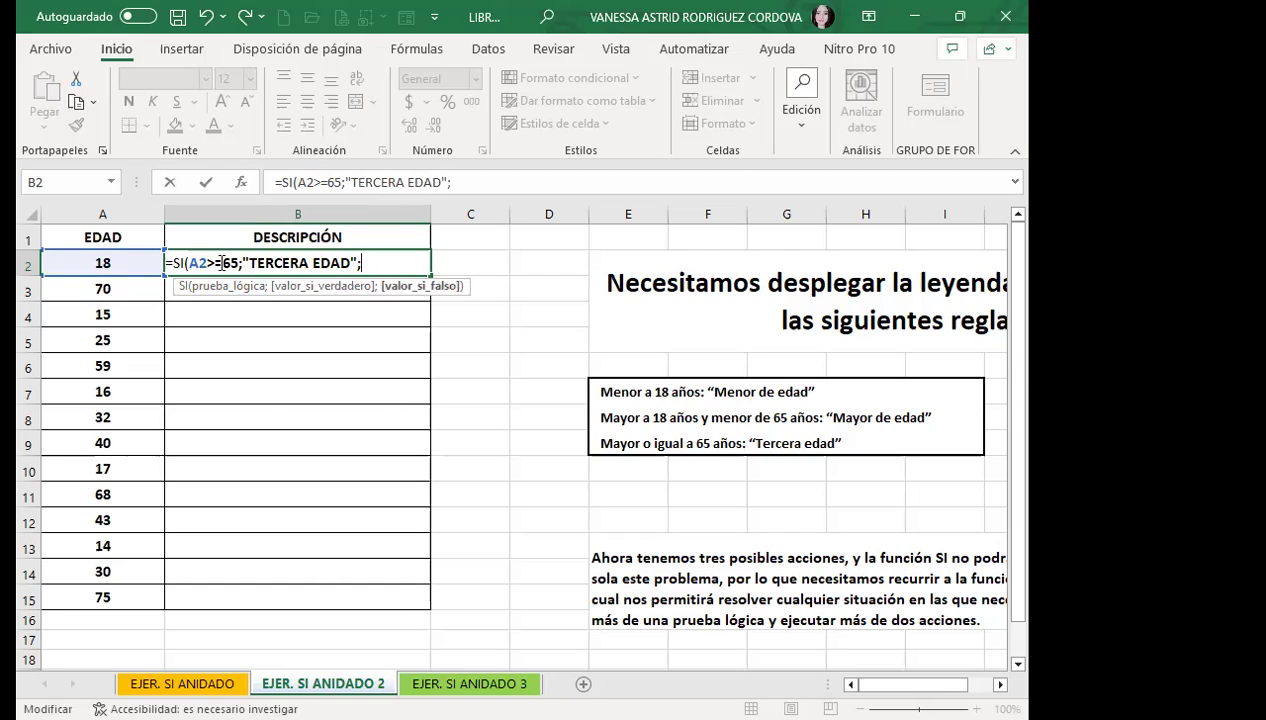
type("SI")
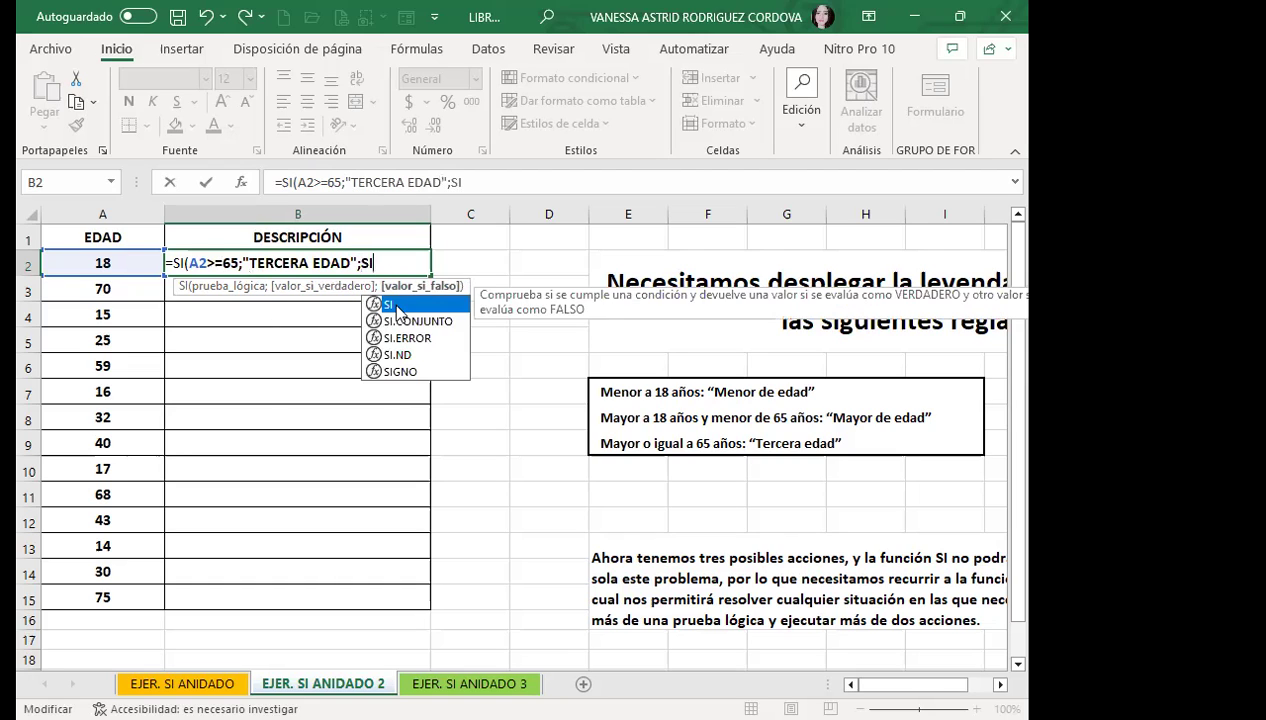
type("(")
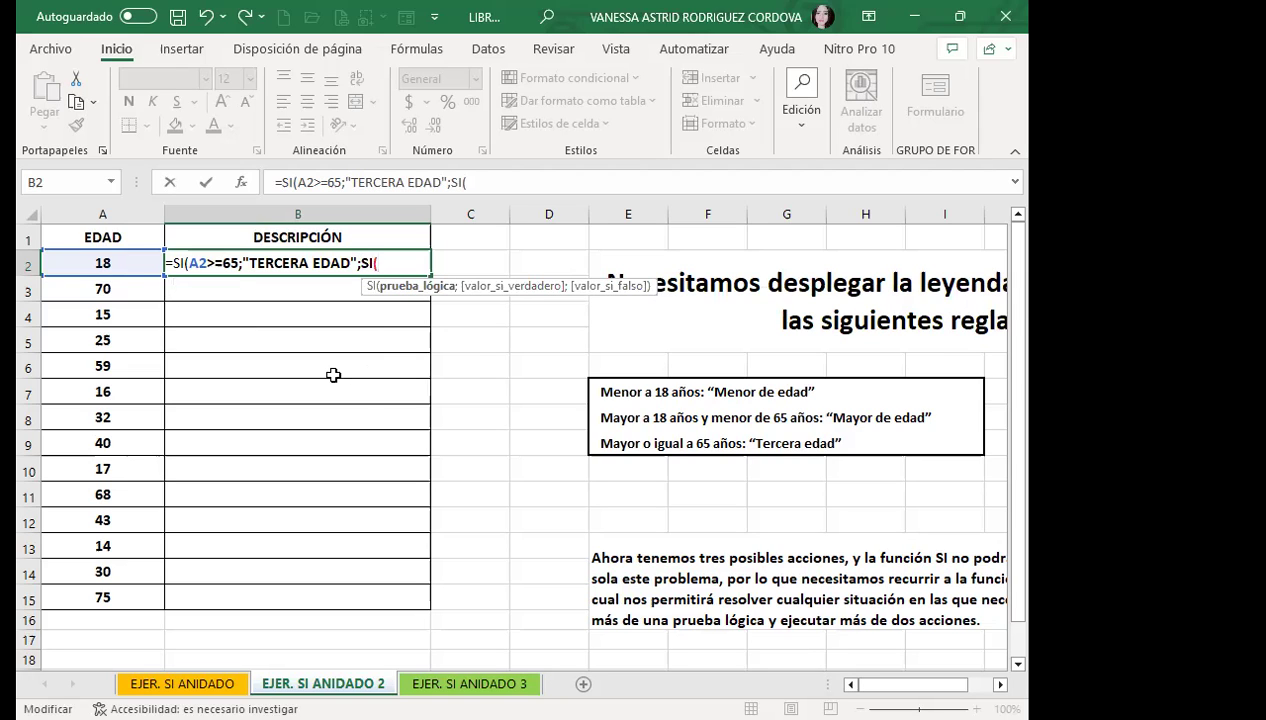
Add the nested test A2>=18 returning "MAYOR DE EDAD", otherwise "MENOR EDAD"
left_click(123, 261)
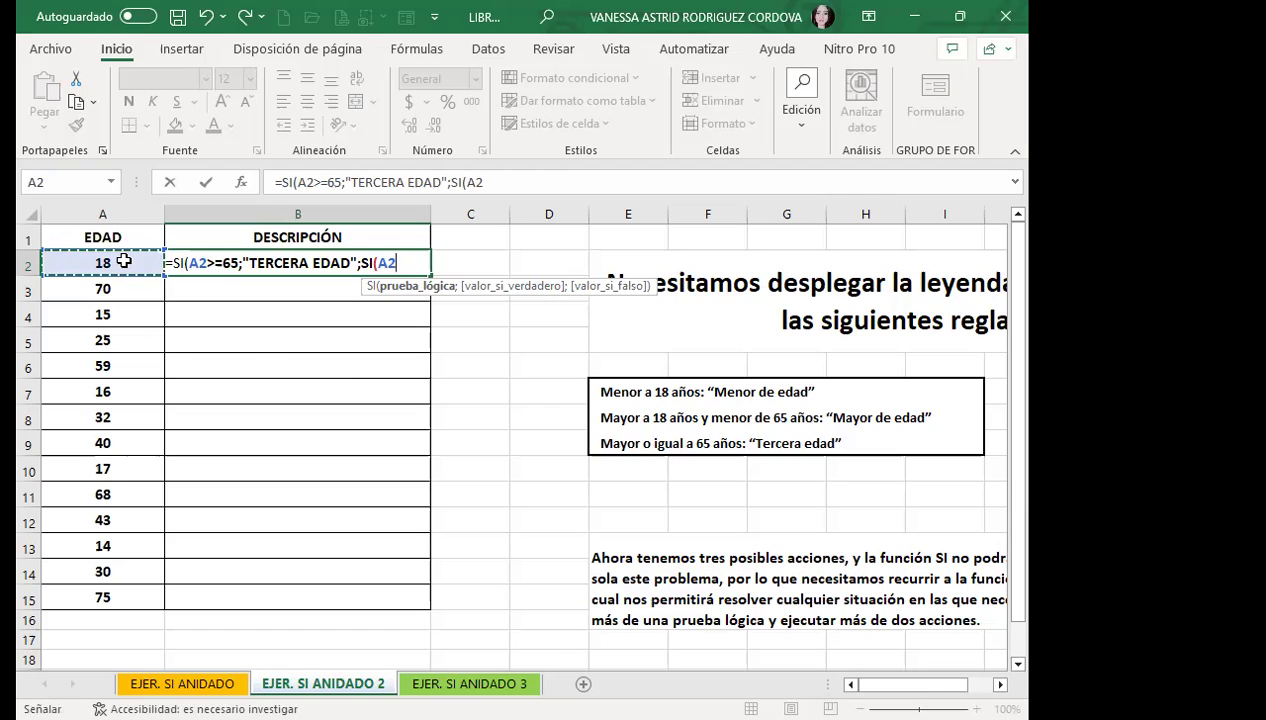
type(">=18")
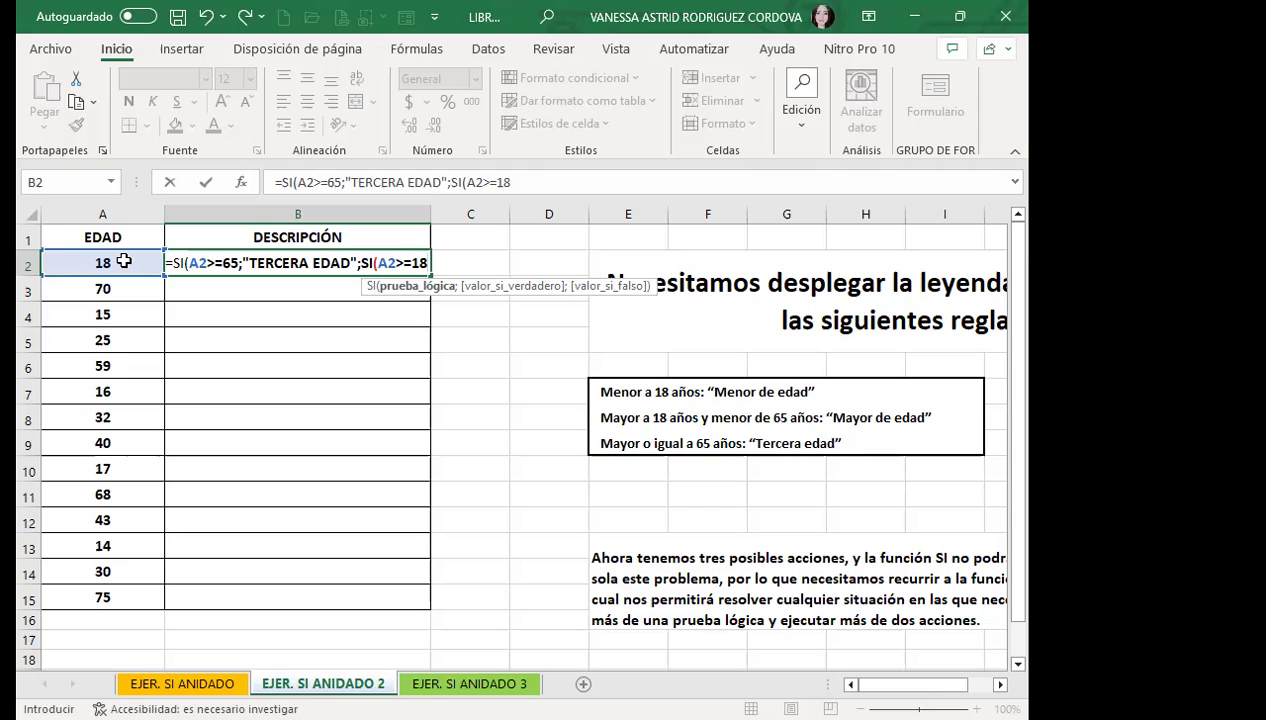
type(";\"")
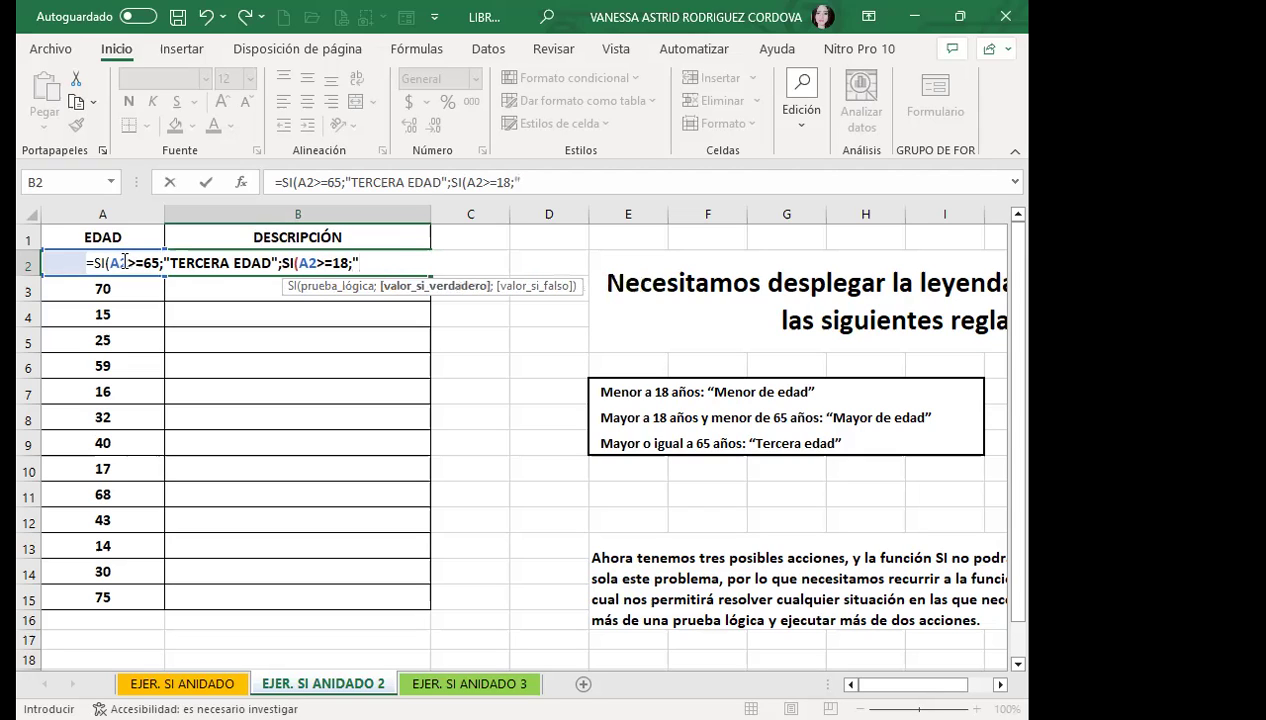
type("MAYOR DE EDAD")
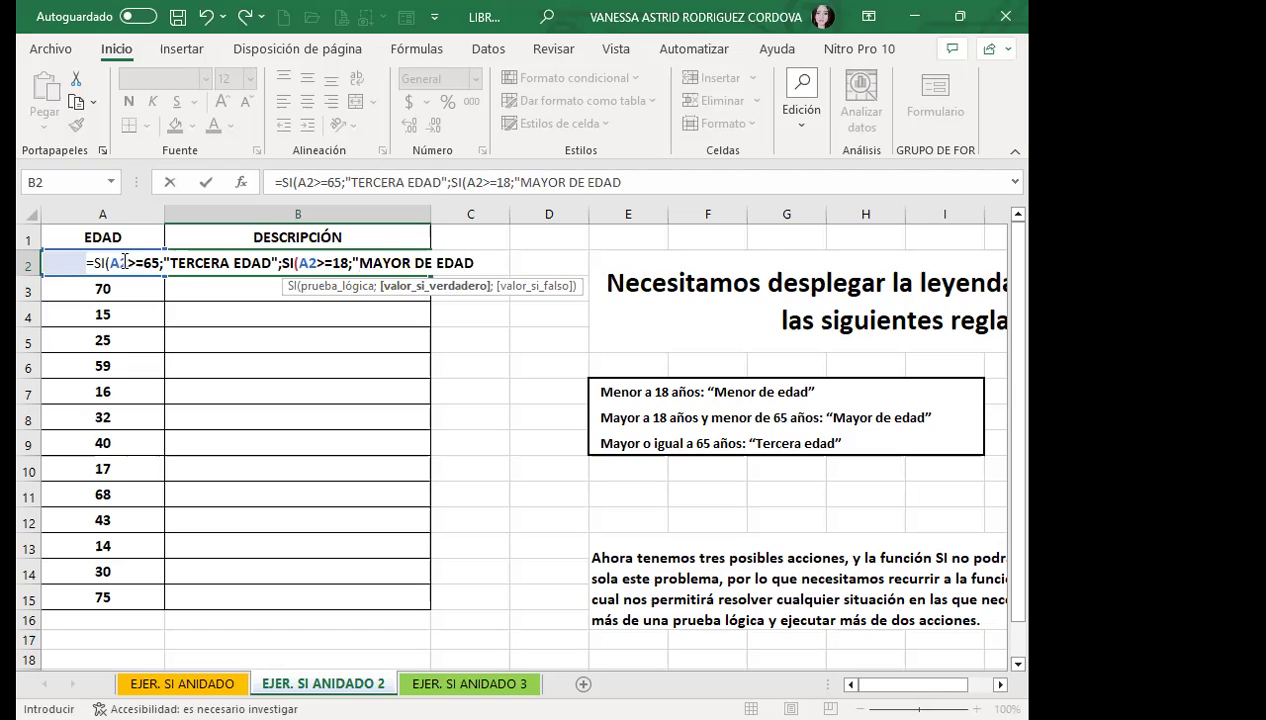
type("\"")
type(";\"")
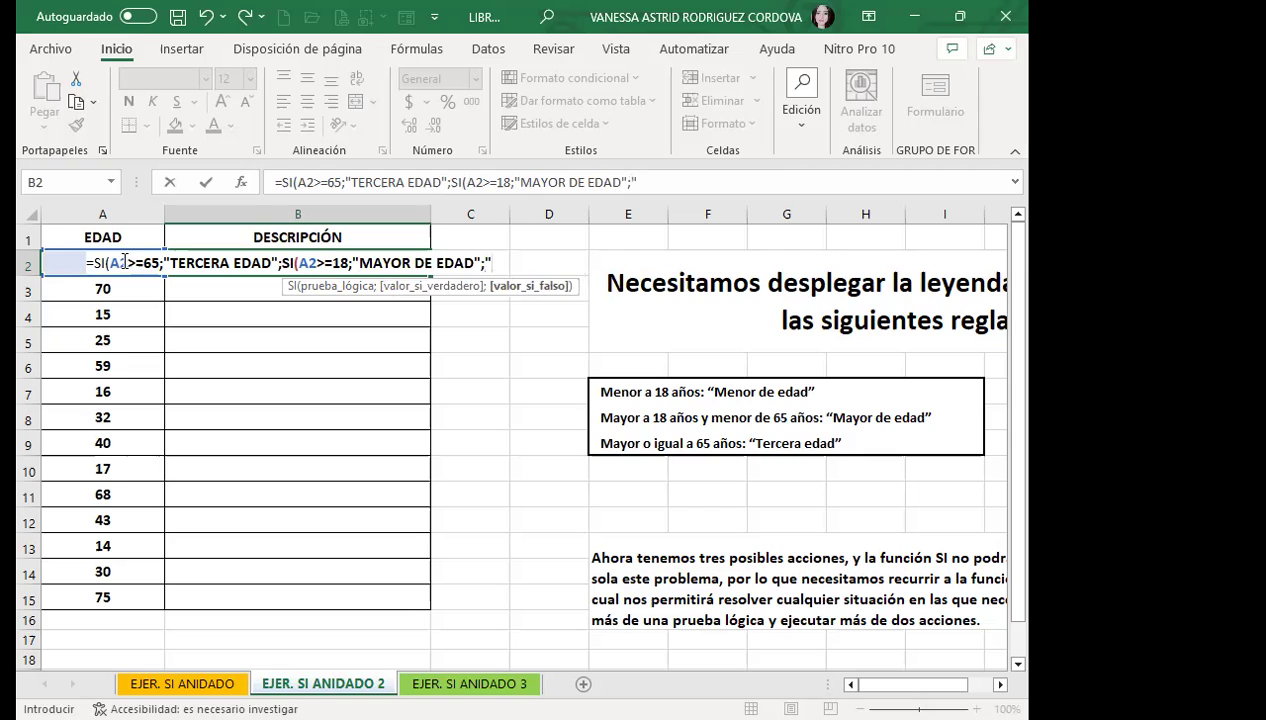
type("MENOR EDAD")
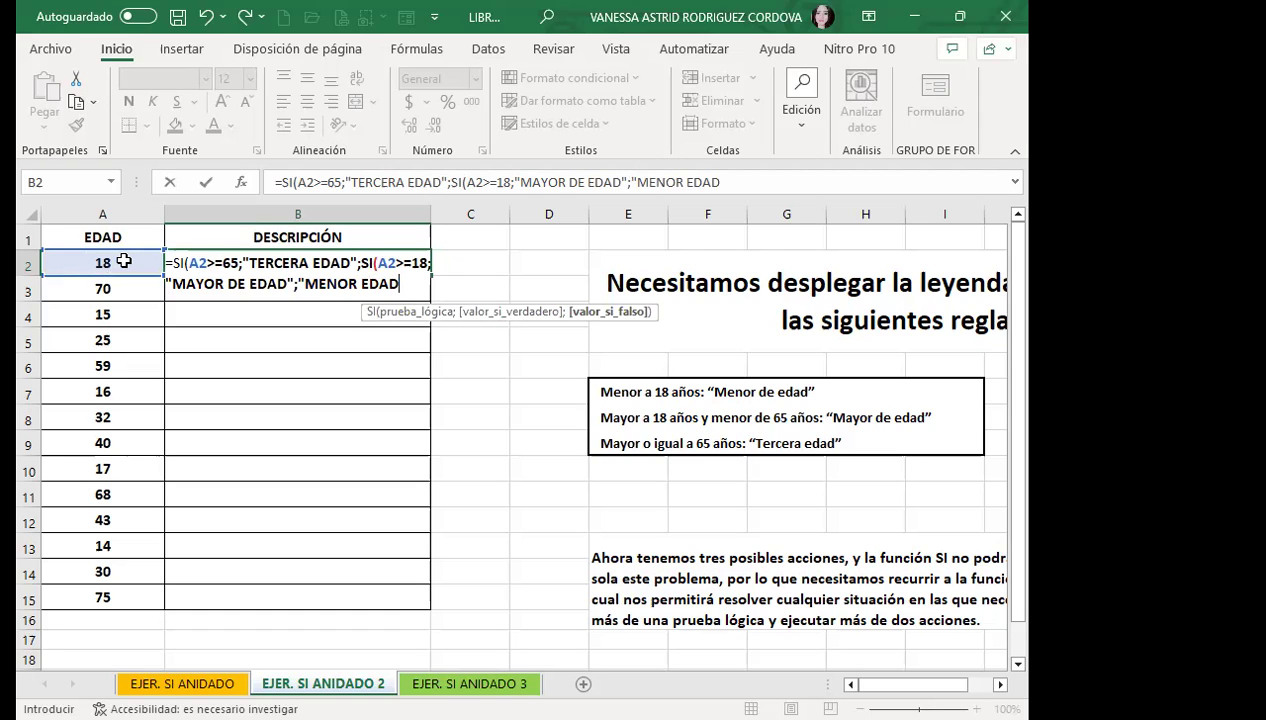
Close the formula's brackets and commit it, so B2 shows MAYOR DE EDAD
type("\"")
type("))")
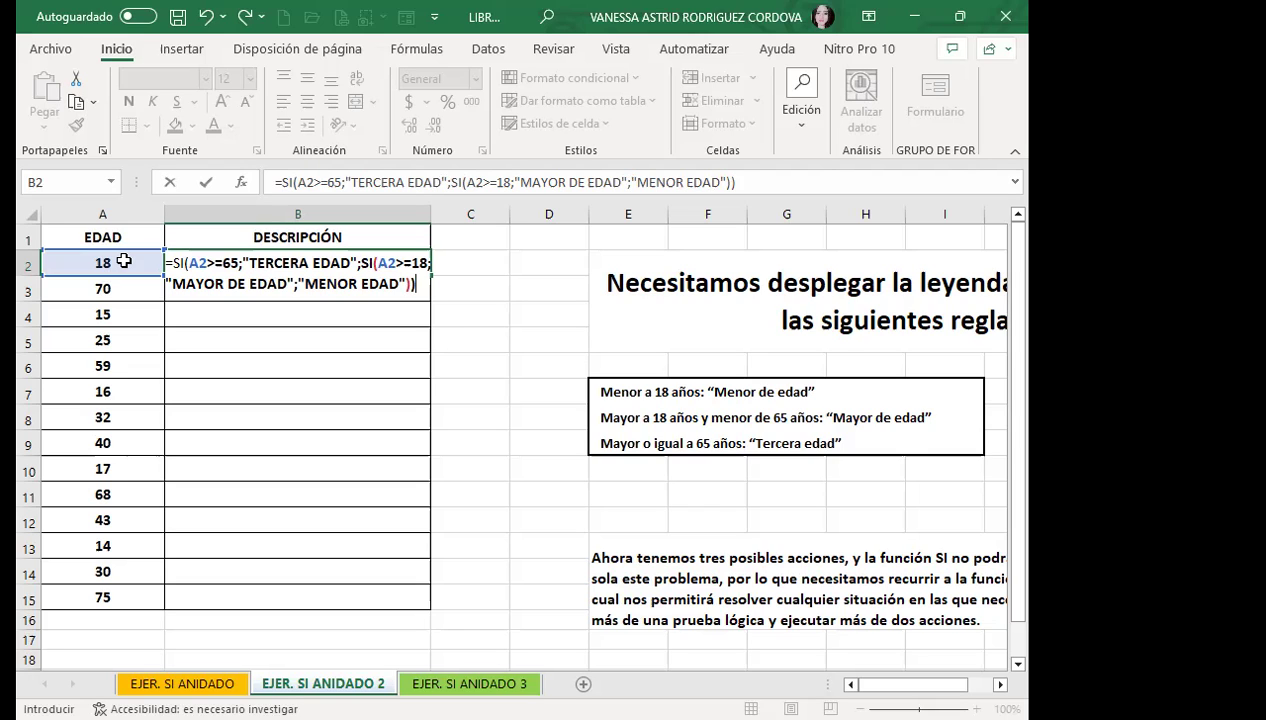
key("Return")
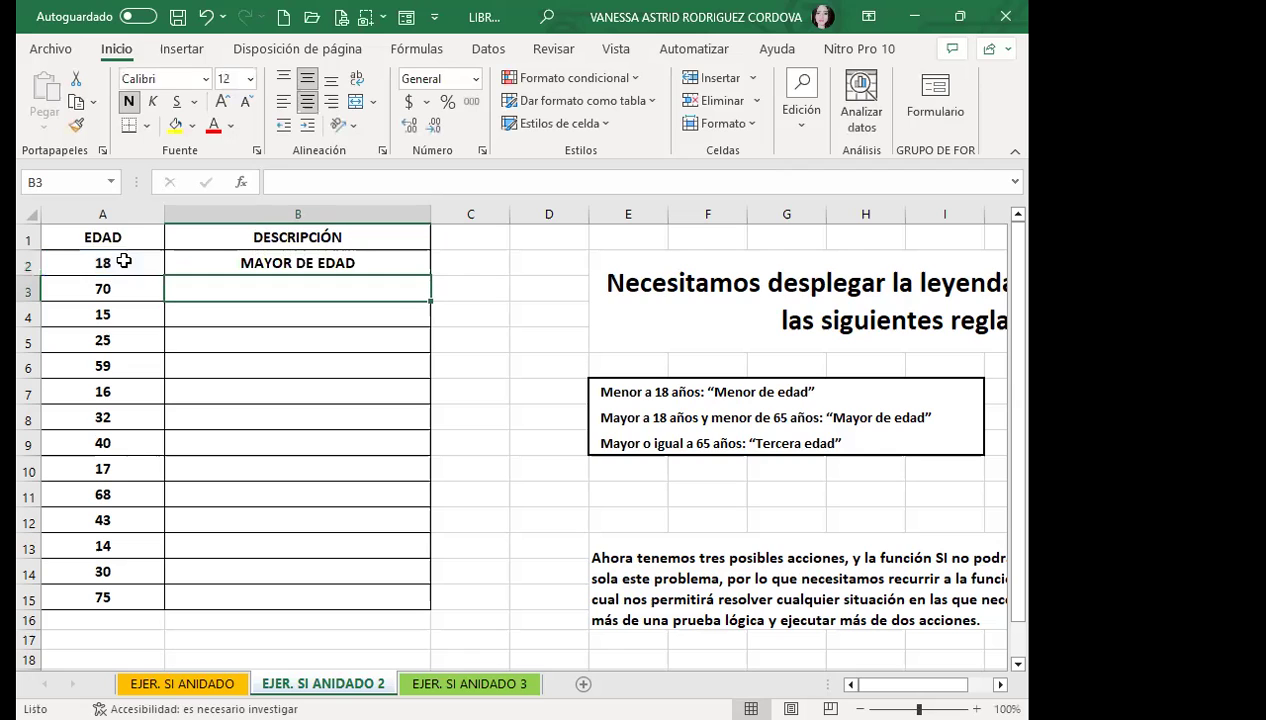
left_click(374, 252)
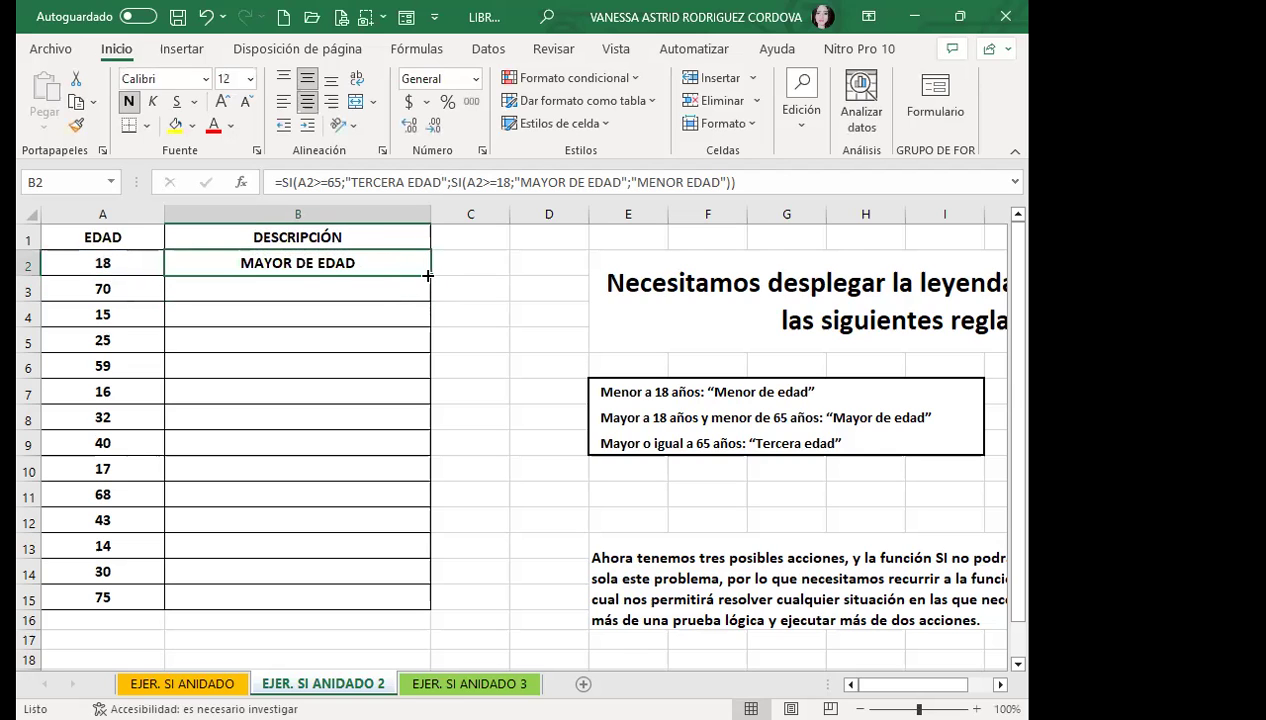
Copy the B2 age-category formula down through B15
left_click_drag(428, 275, 396, 596)
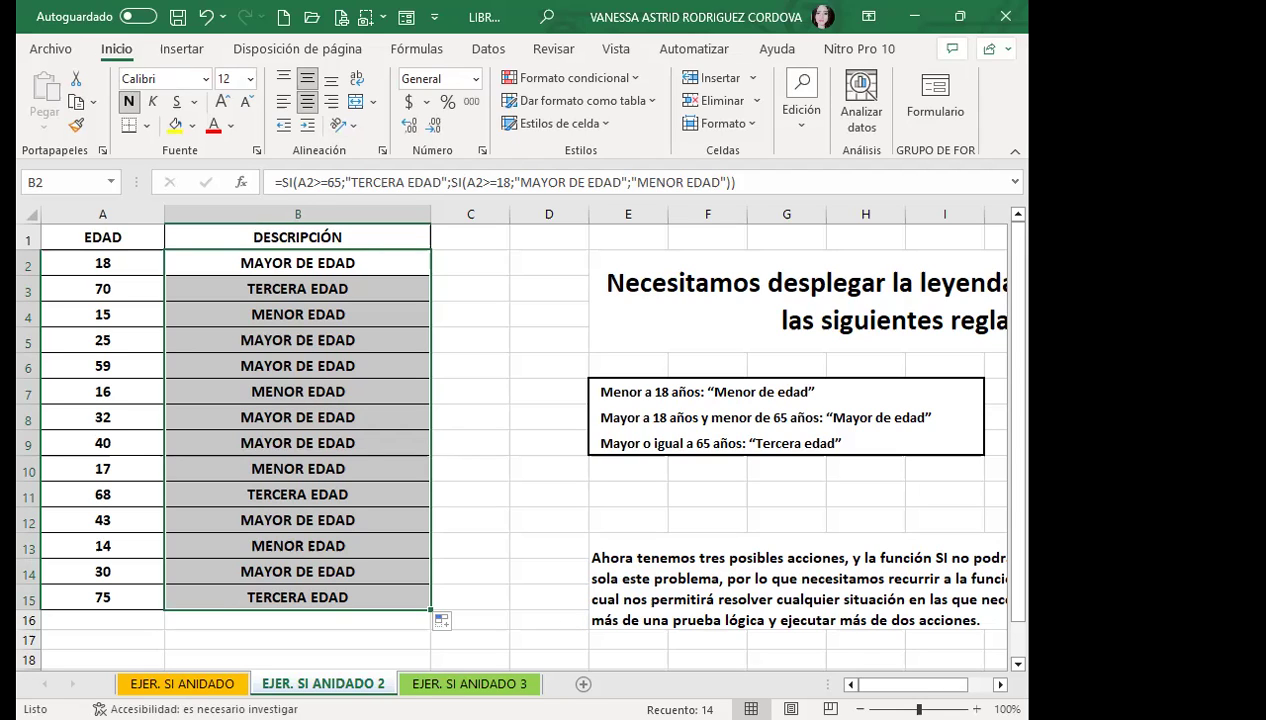
key("ctrl+Page_Up")
Move between the EJER. SI ANIDADO and EJER. SI ANIDADO 2 sheets
left_click(517, 411)
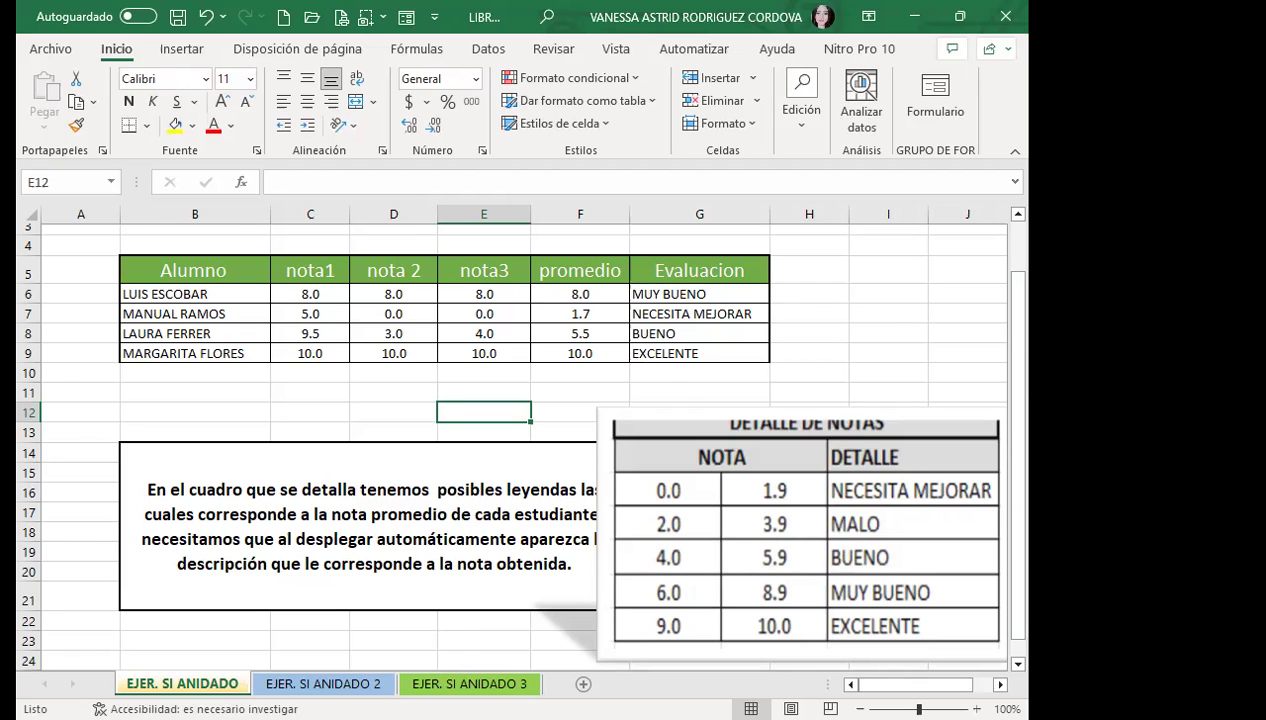
key("ctrl+Page_Down")
left_click(469, 683)
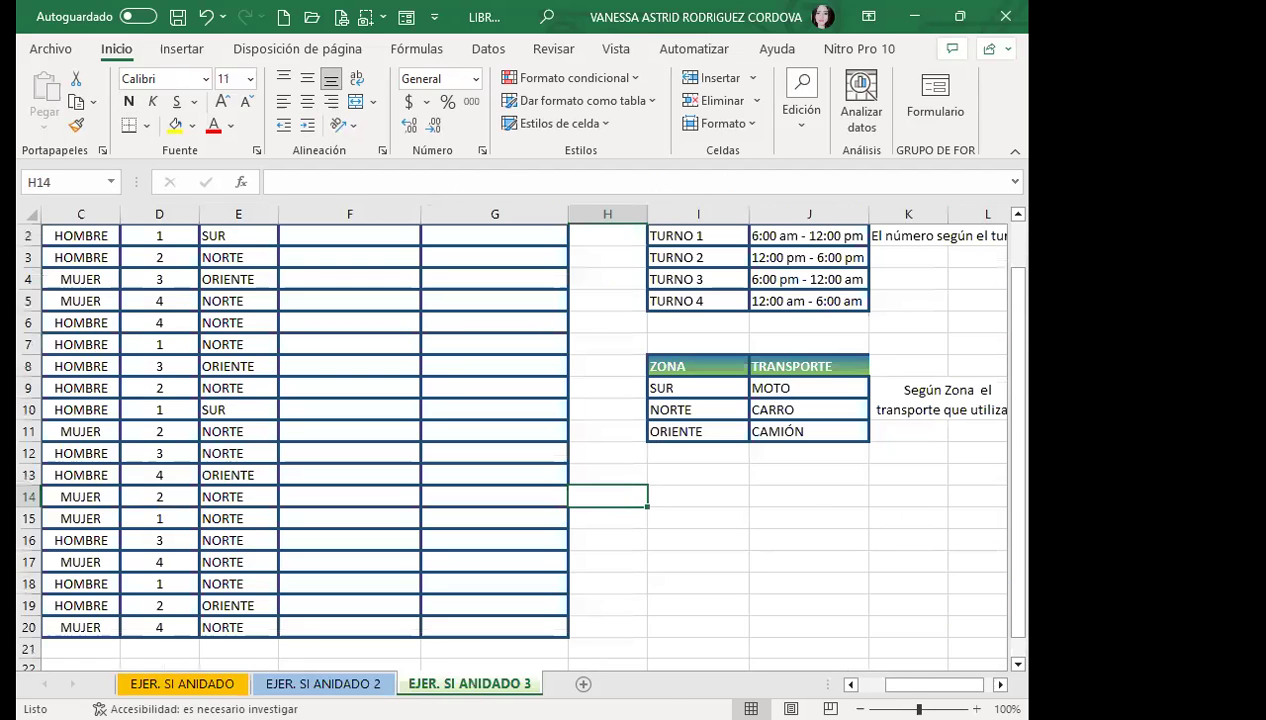
scroll(294, 410, "up", 1)
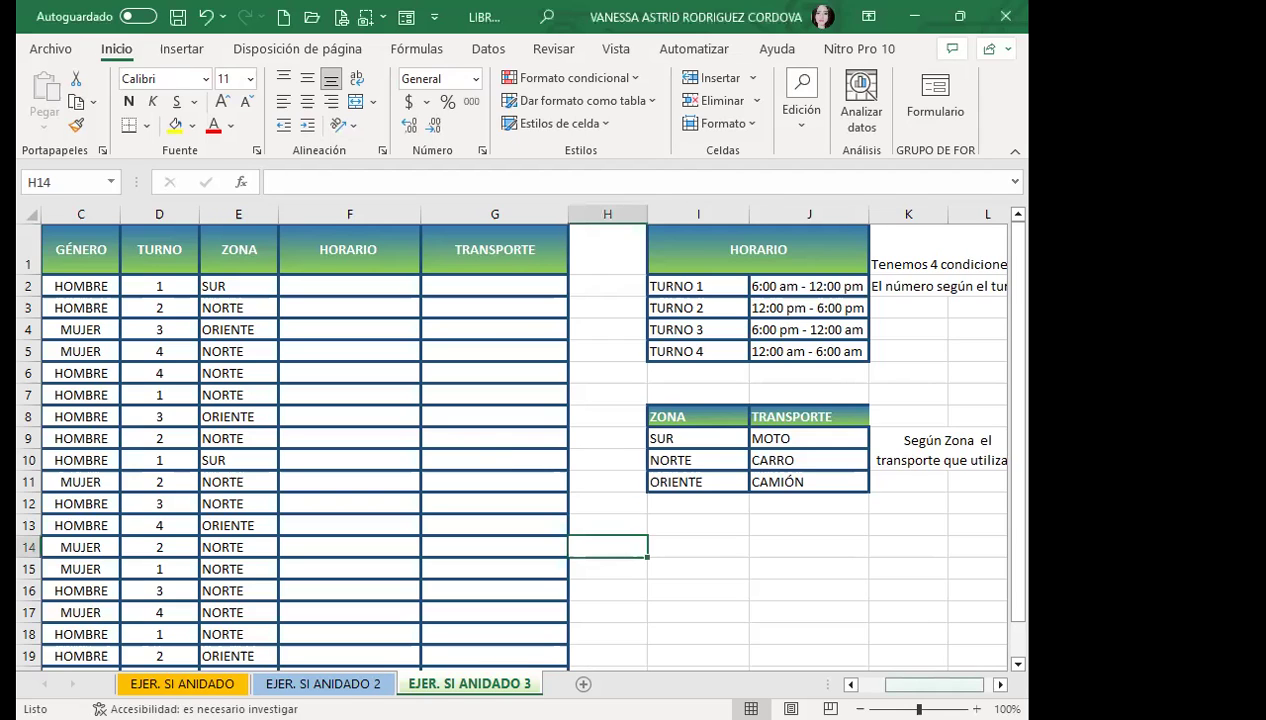
left_click_drag(934, 684, 907, 684)
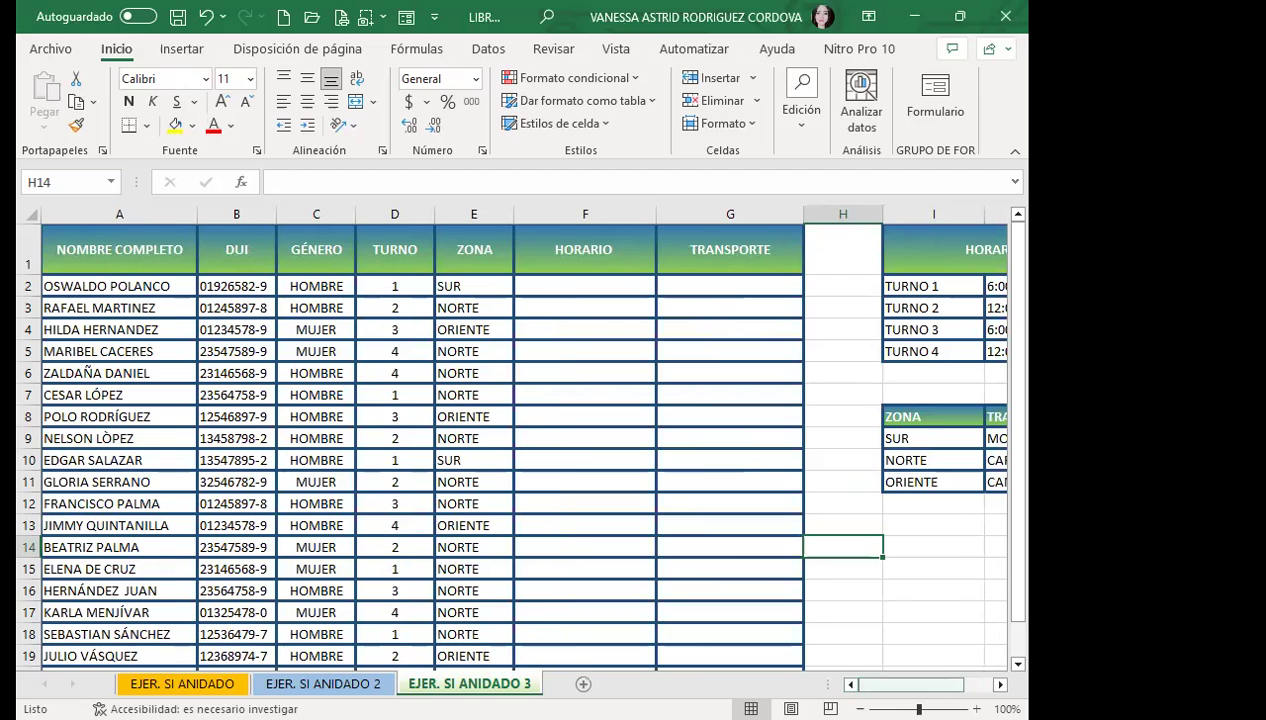
left_click_drag(910, 684, 929, 684)
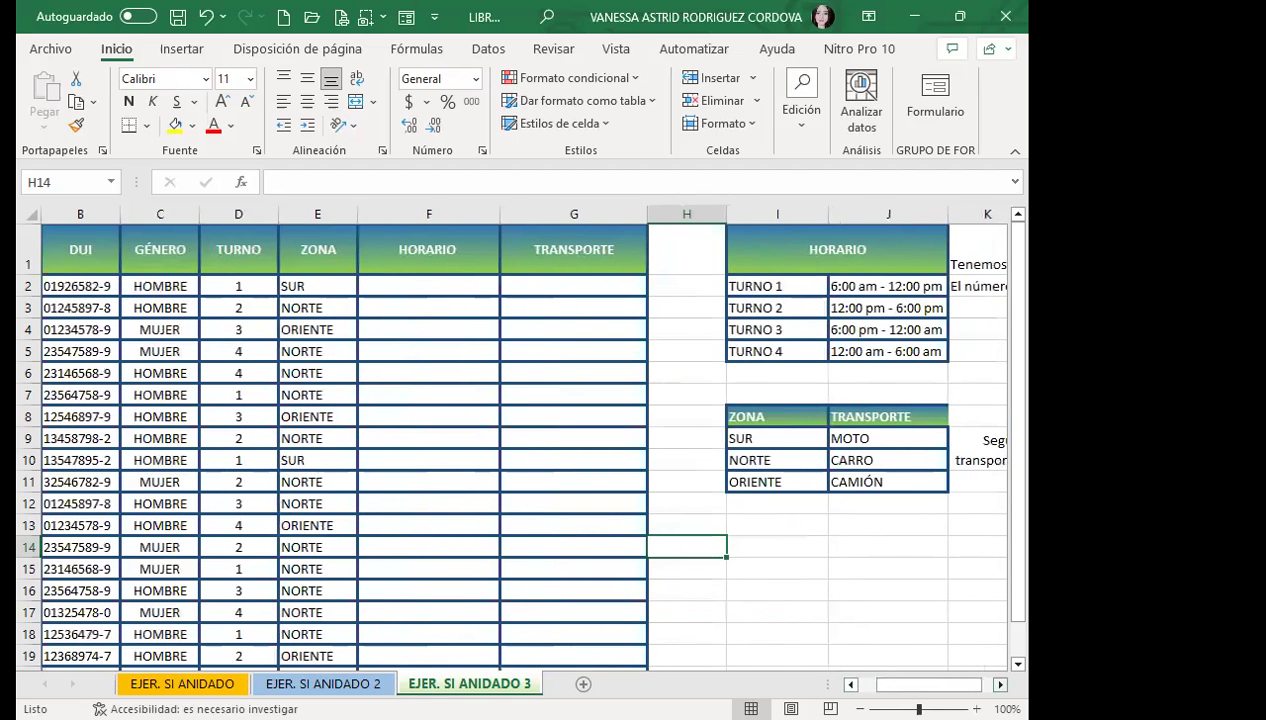
scroll(280, 310, "right", 1)
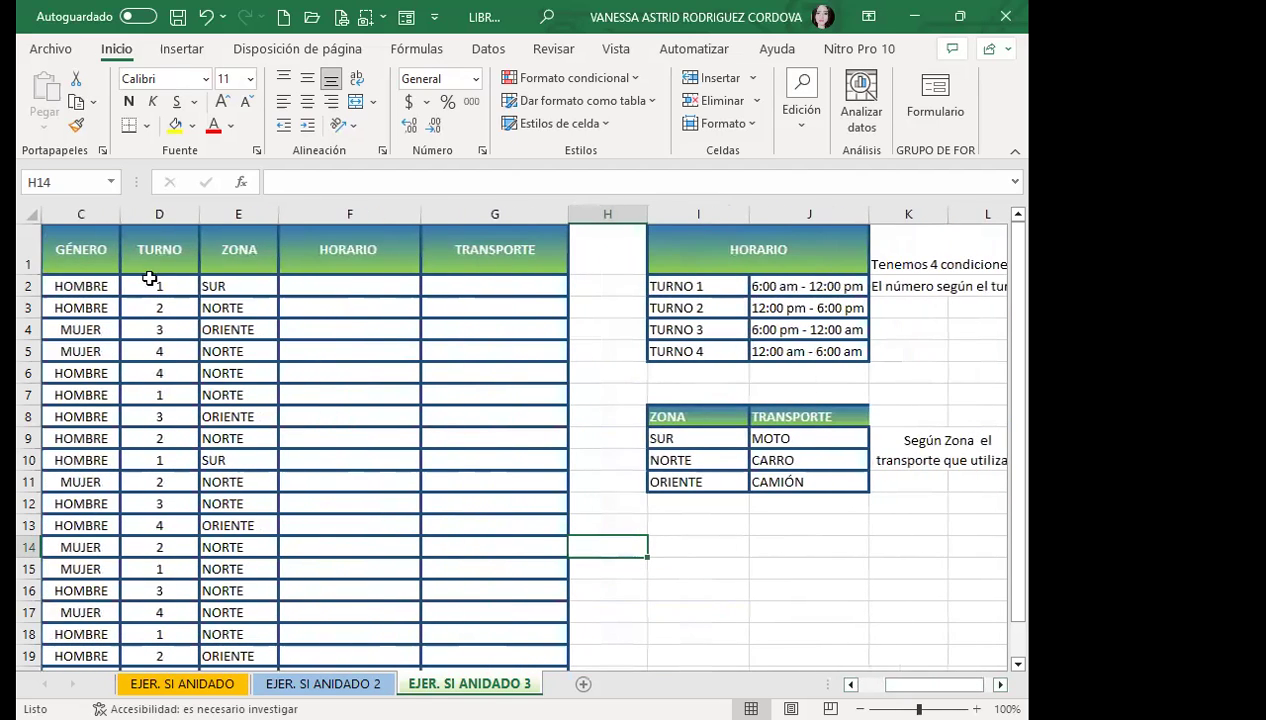
left_click(159, 254)
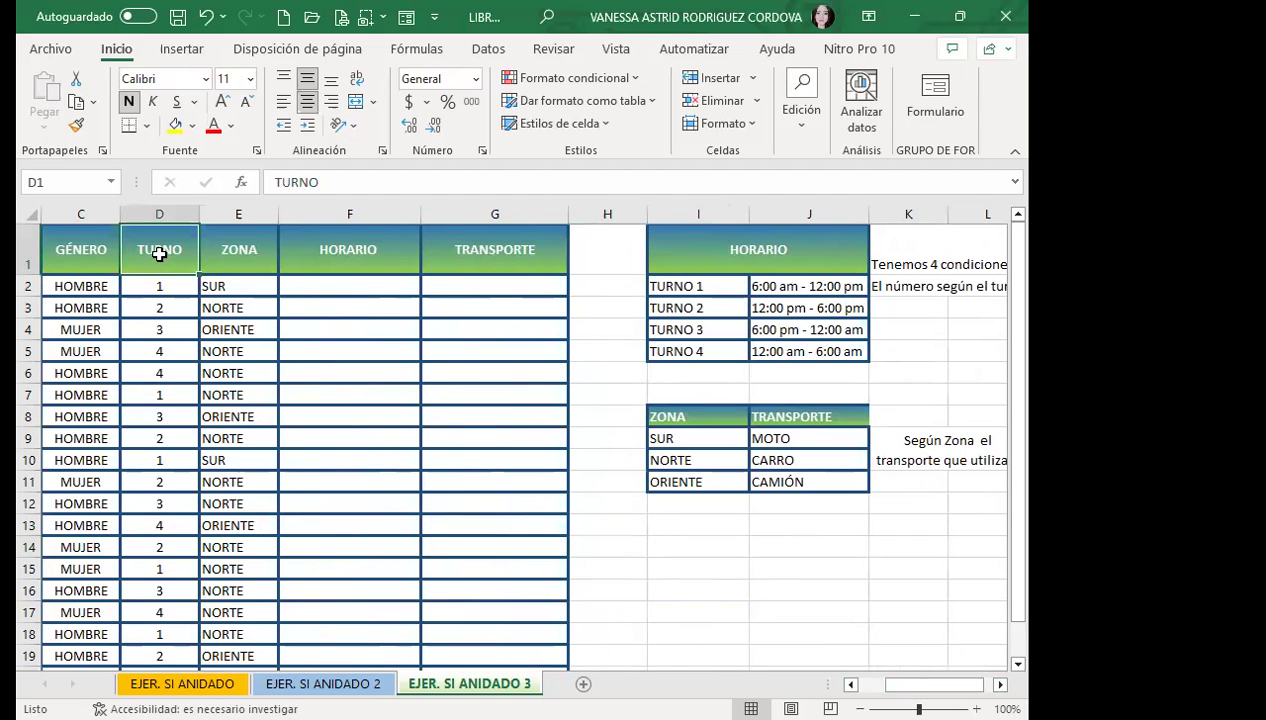
left_click(238, 250)
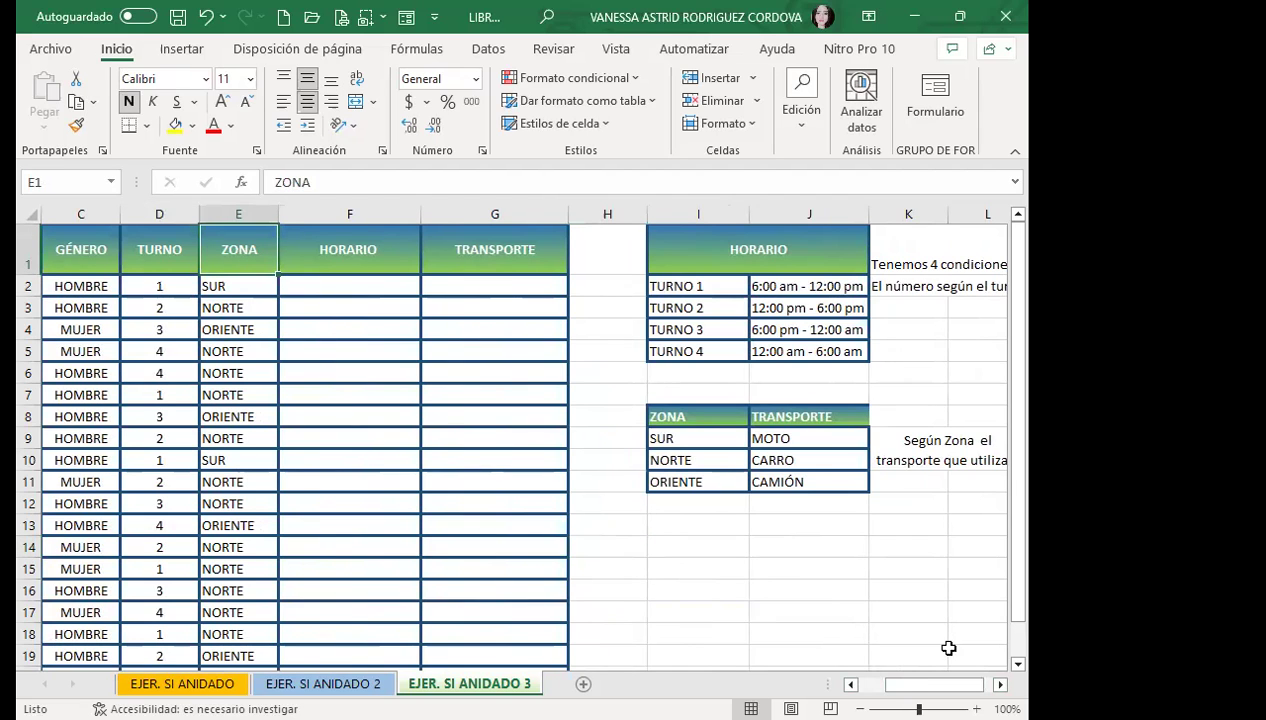
scroll(950, 647, "right", 2)
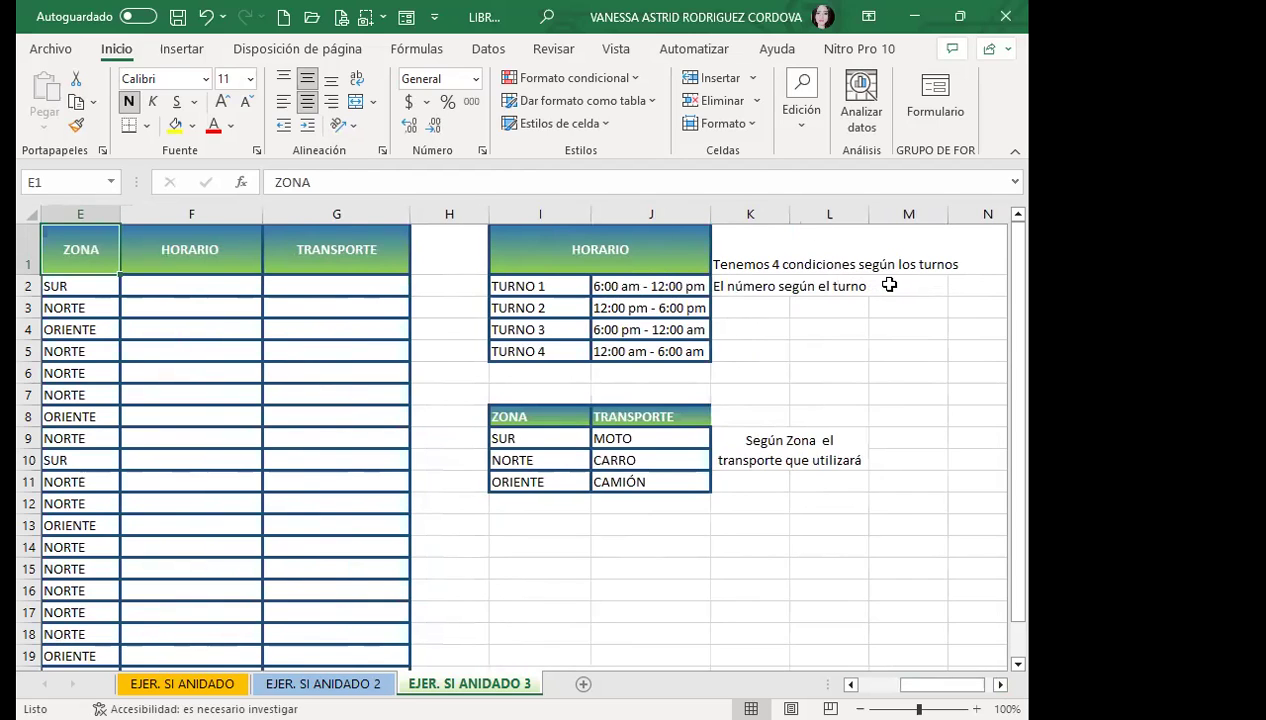
left_click(565, 287)
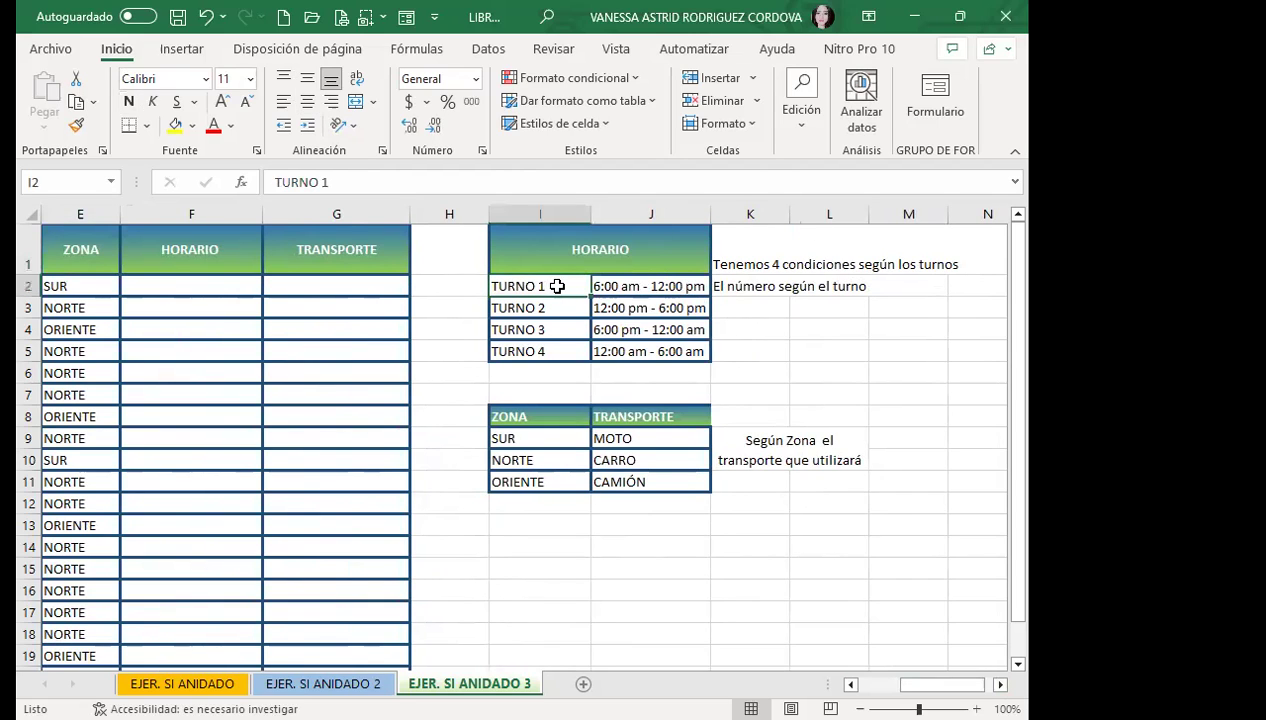
left_click(540, 349)
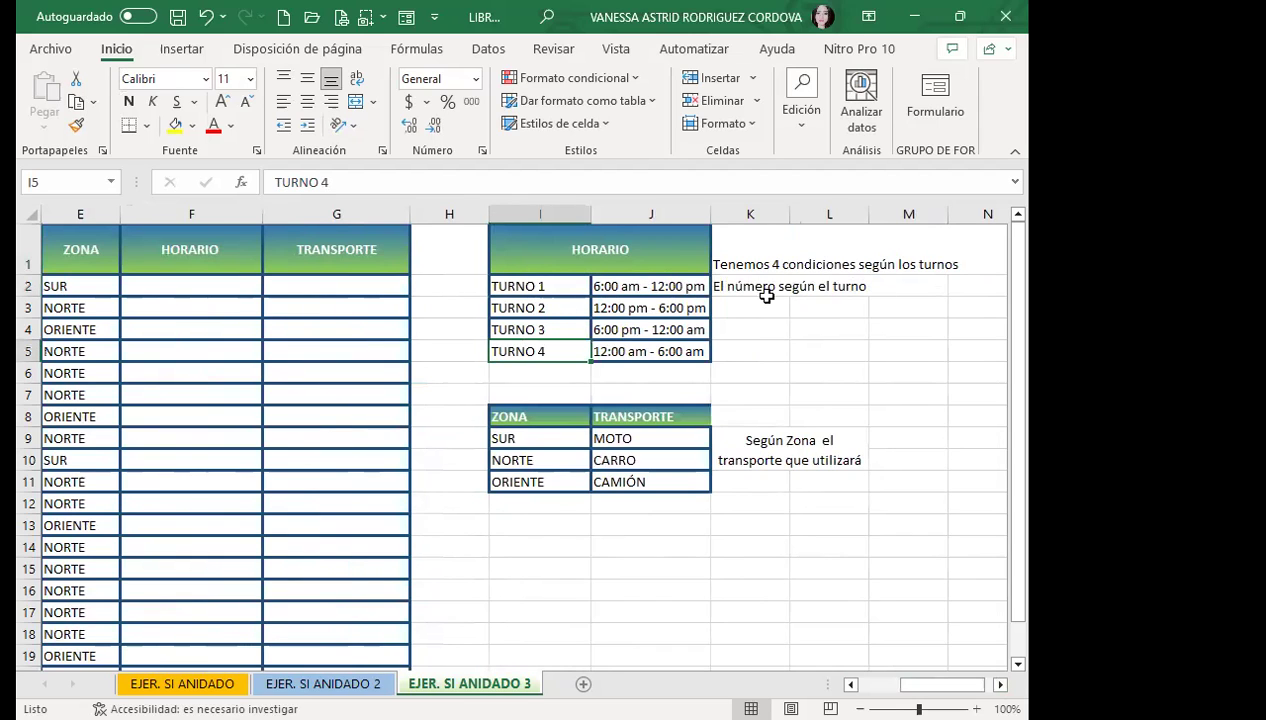
scroll(865, 581, "left", 3)
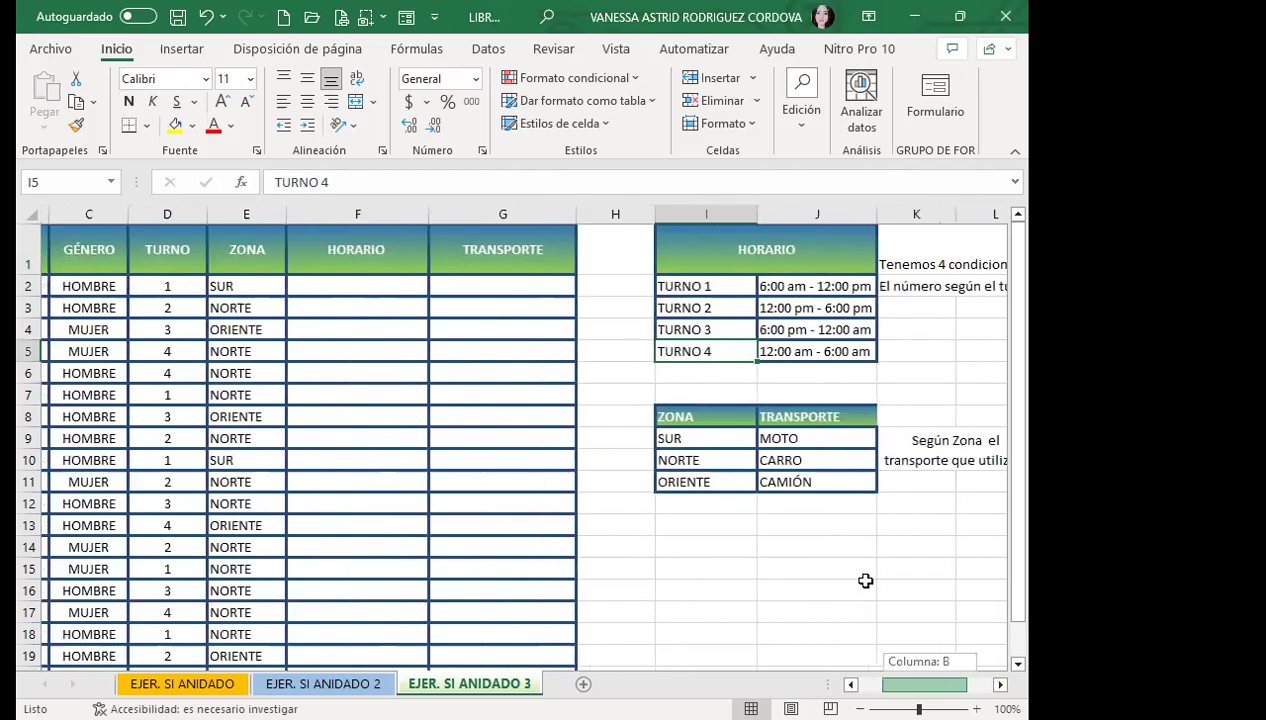
scroll(865, 581, "left", 2)
left_click(301, 284)
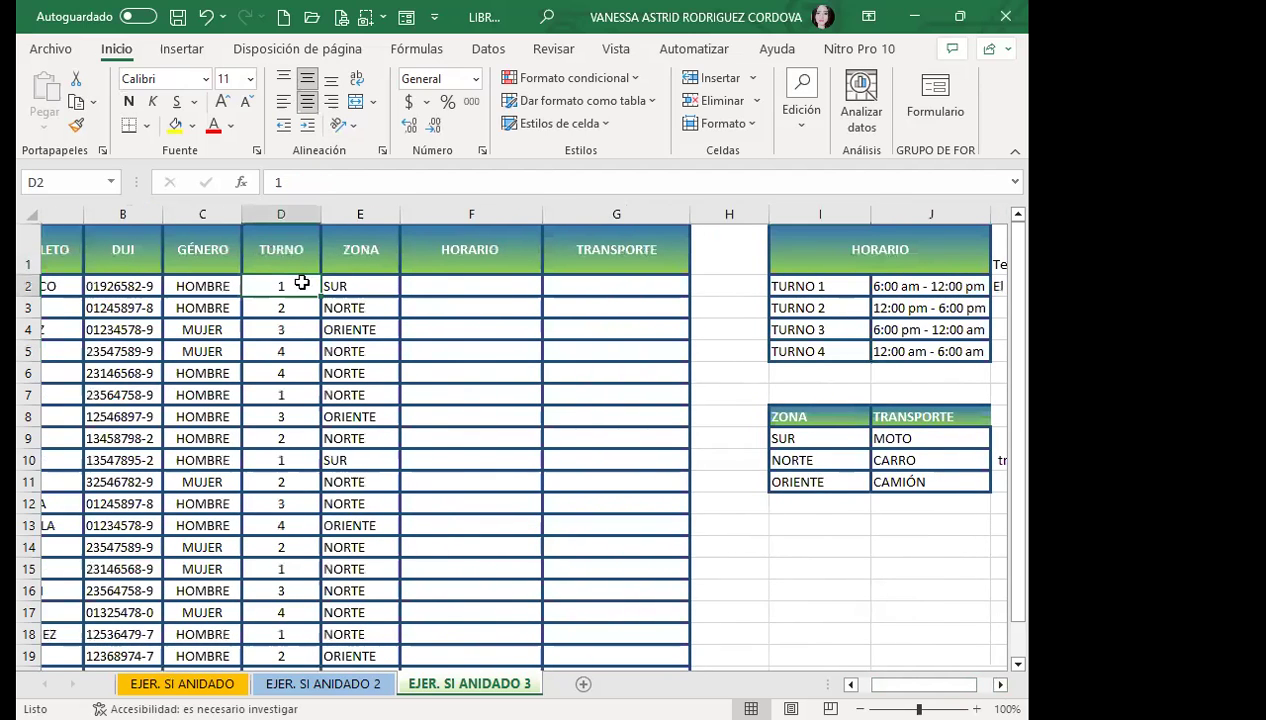
left_click(432, 285)
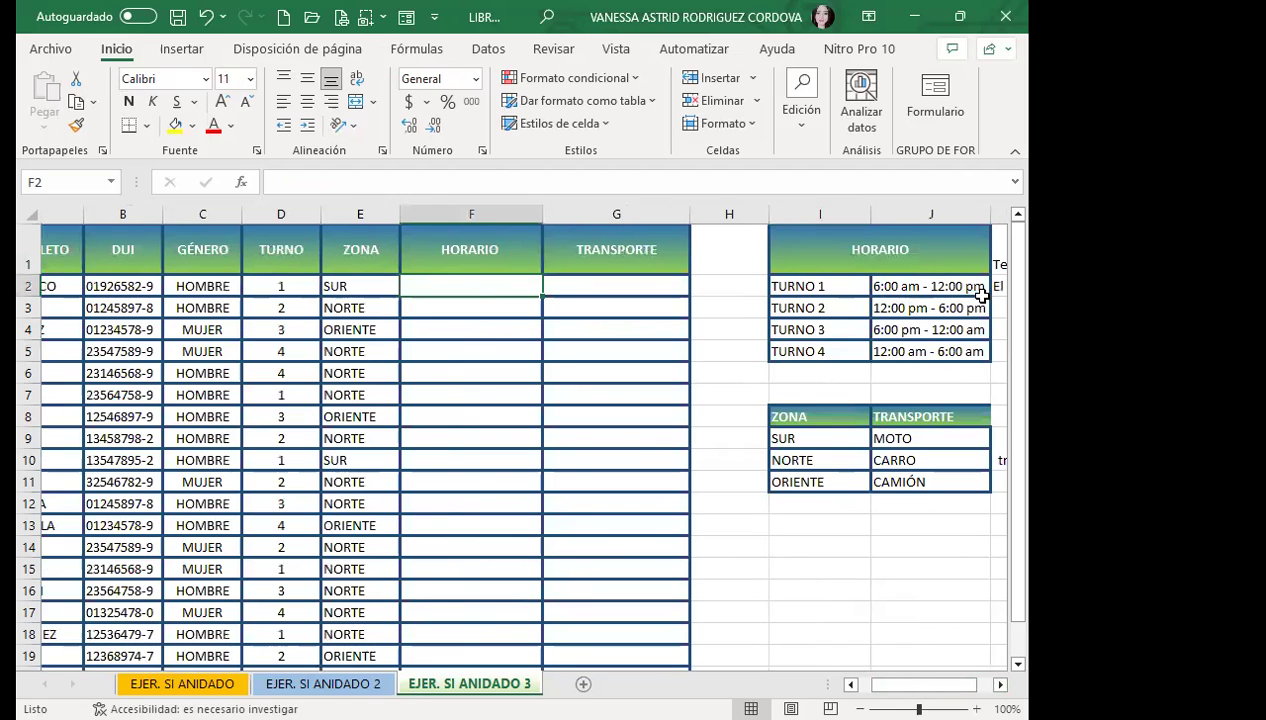
left_click(289, 311)
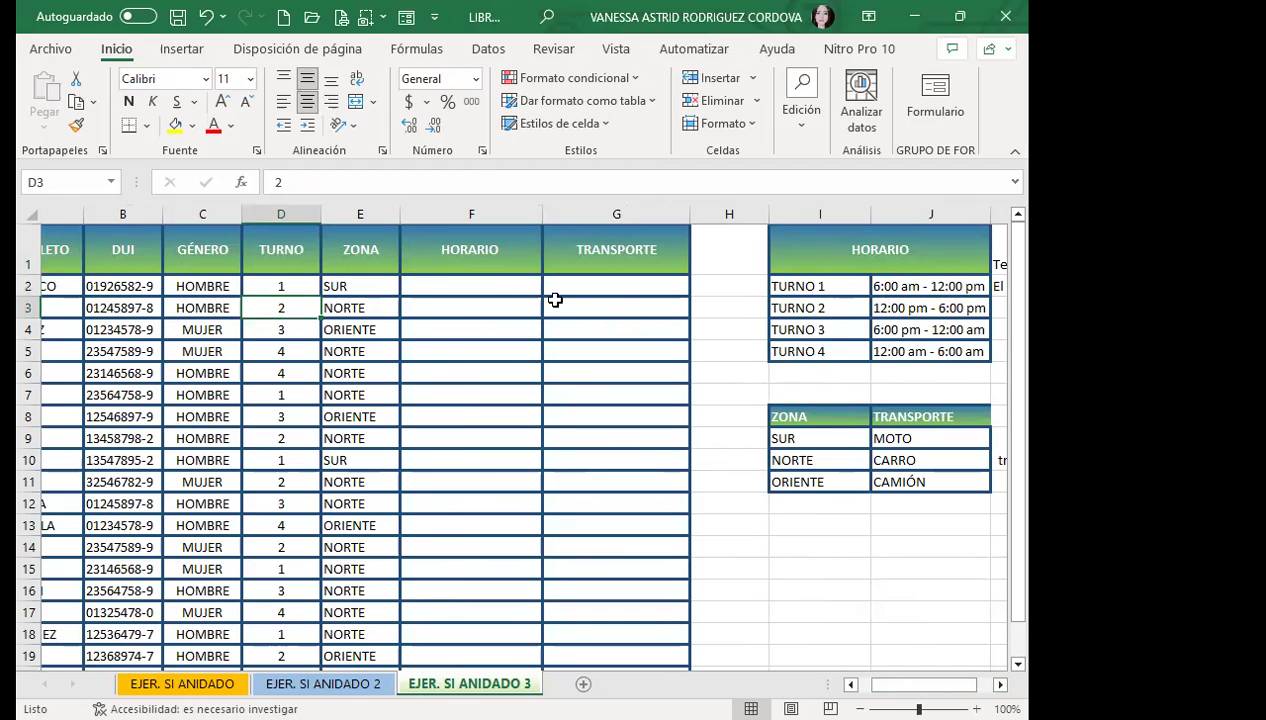
left_click(290, 287)
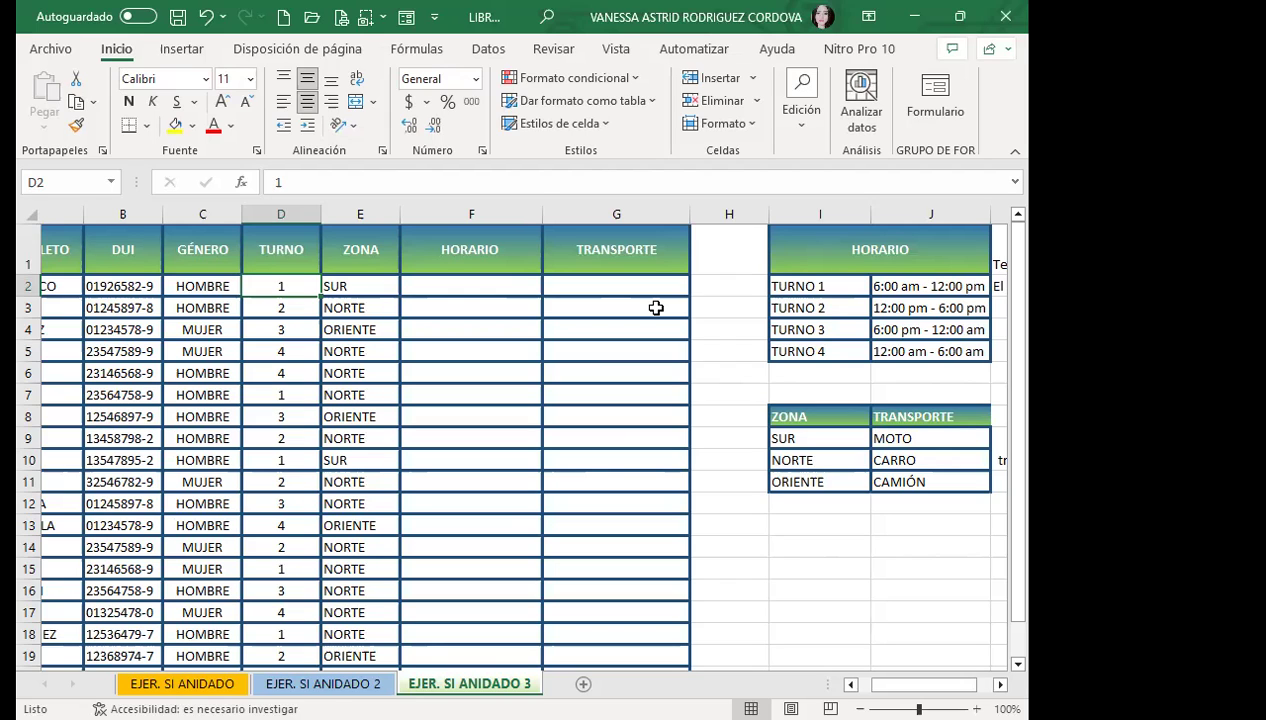
left_click(896, 286)
left_click(894, 309)
left_click(898, 330)
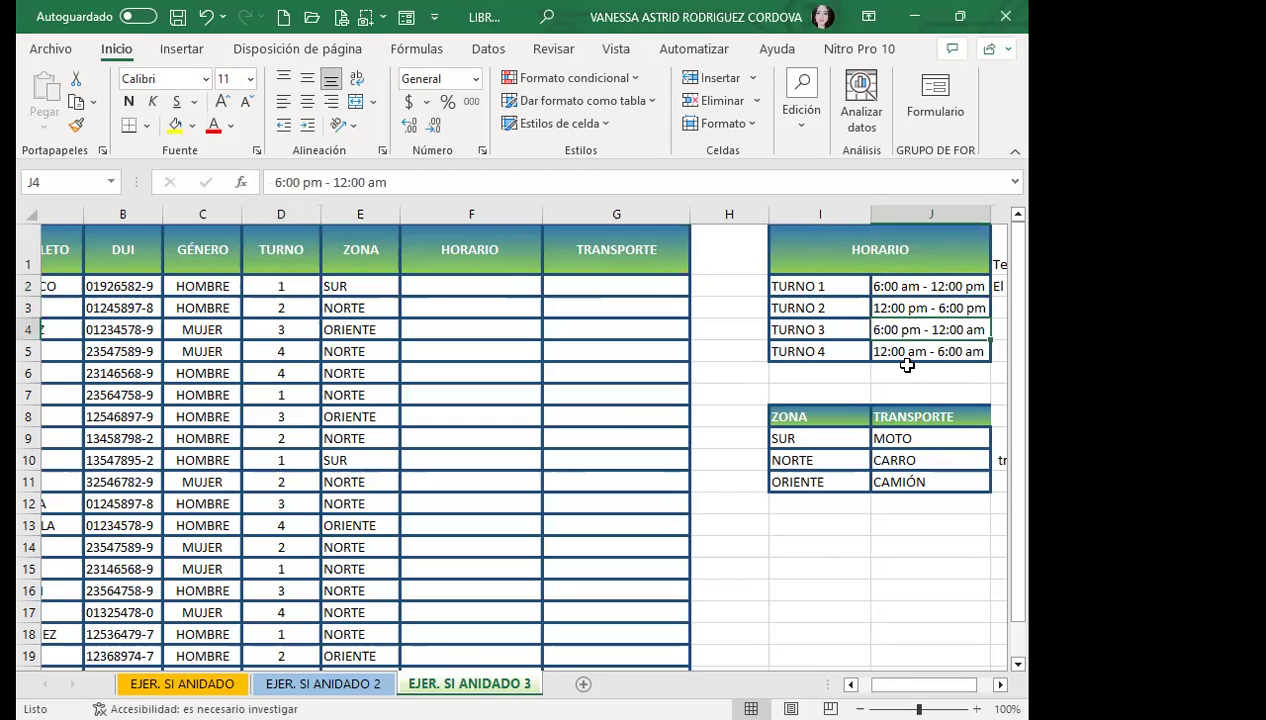
left_click(900, 351)
left_click(901, 284)
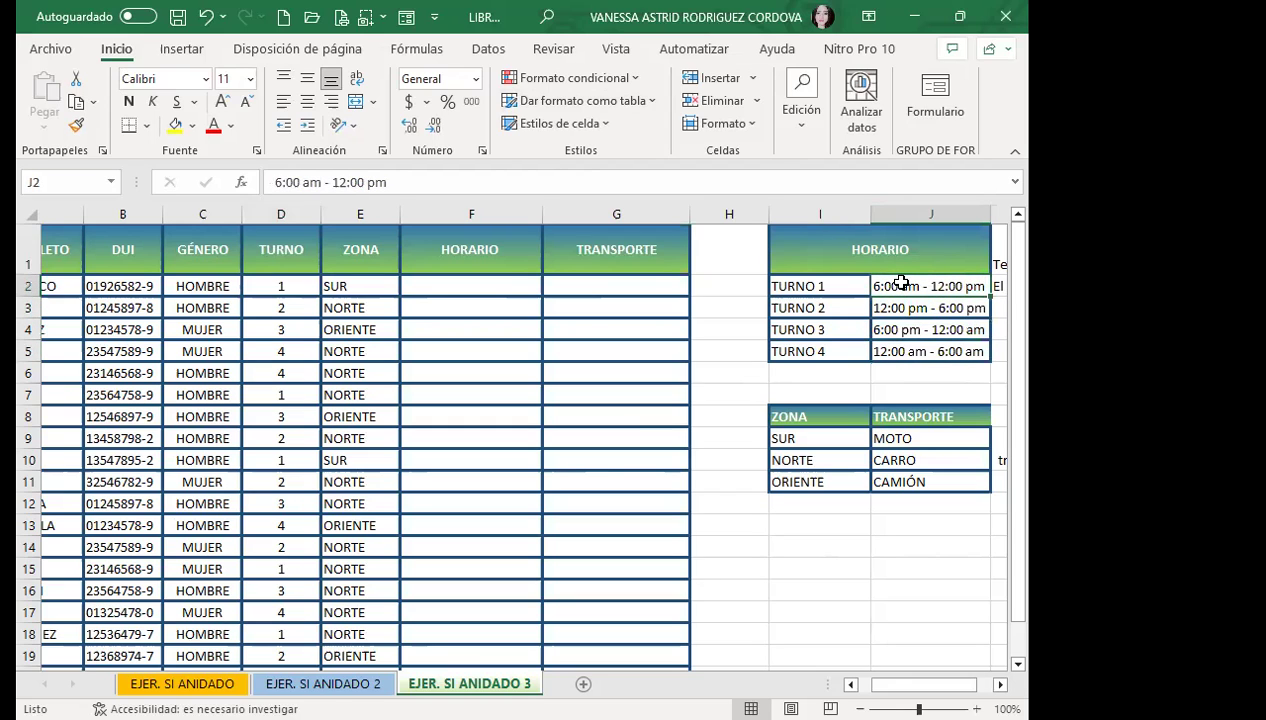
left_click(806, 286)
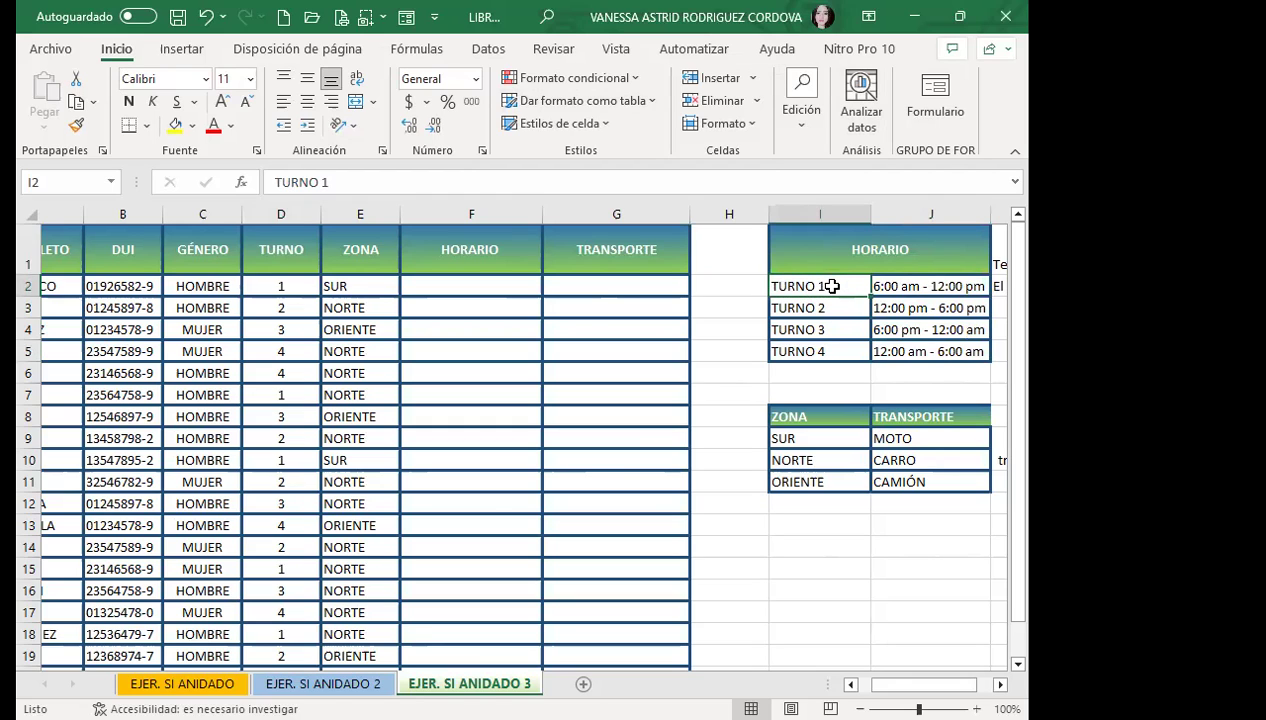
left_click(815, 306)
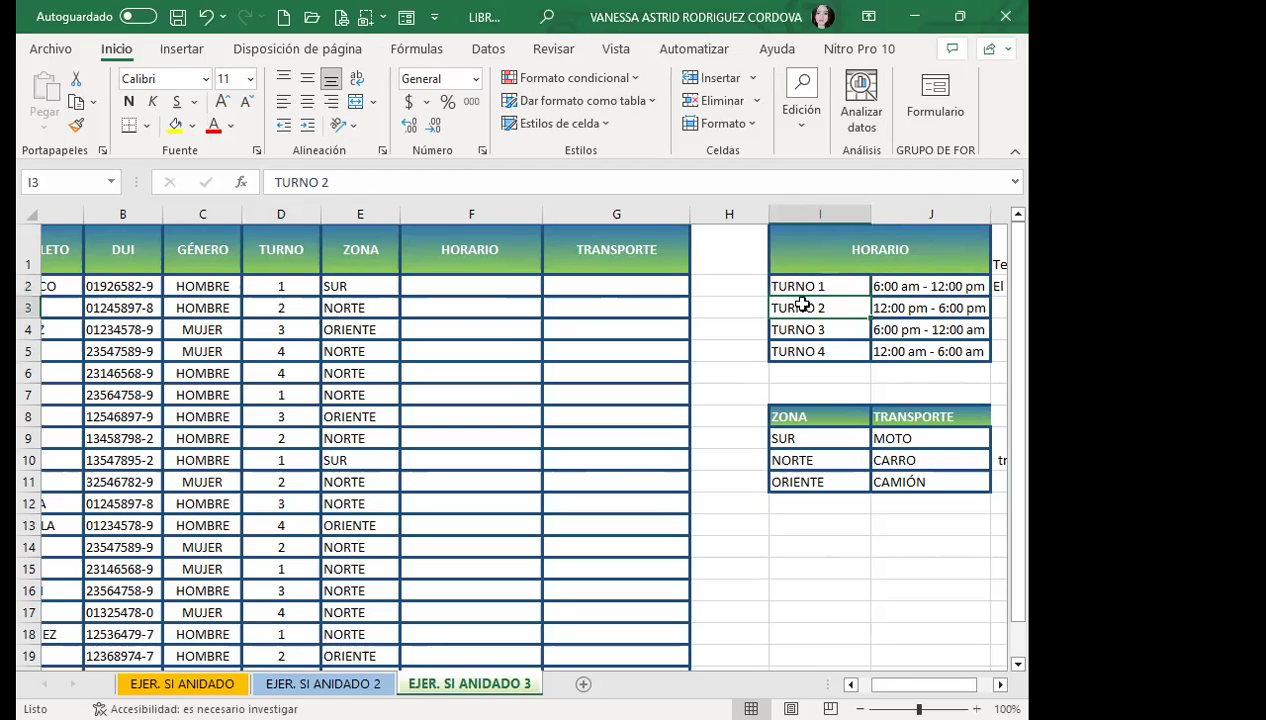
left_click(806, 350)
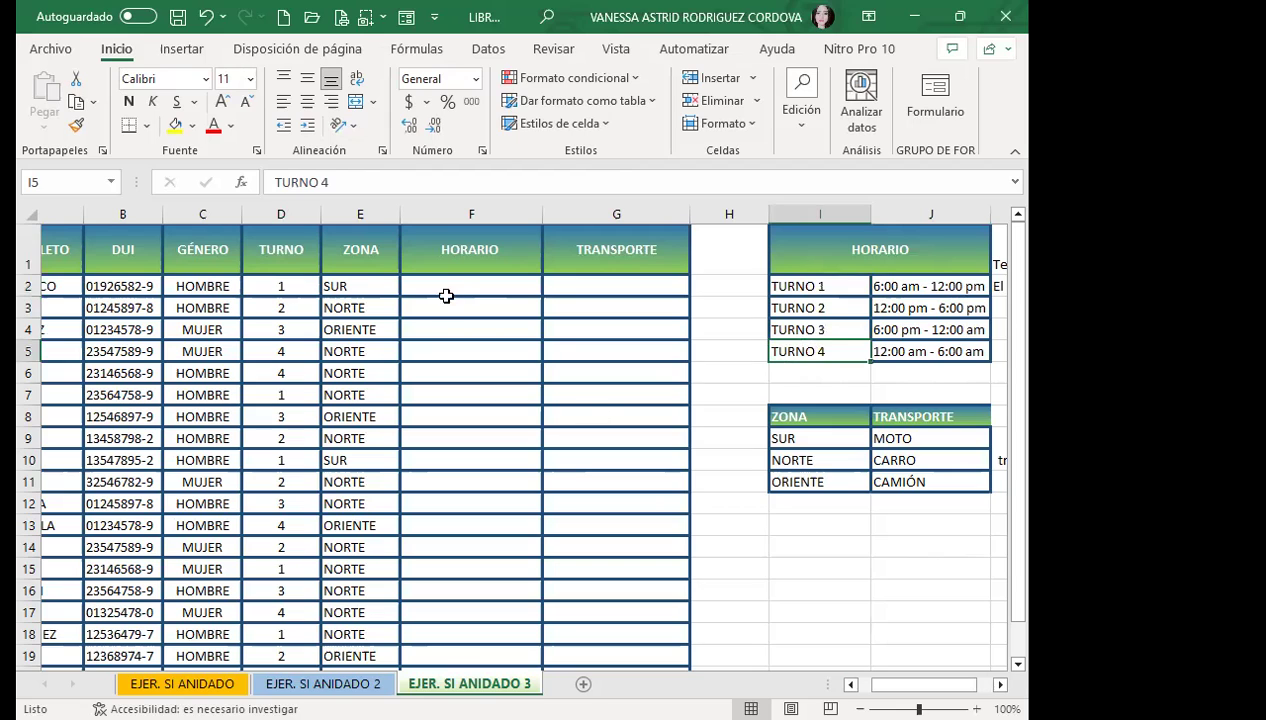
left_click(372, 286)
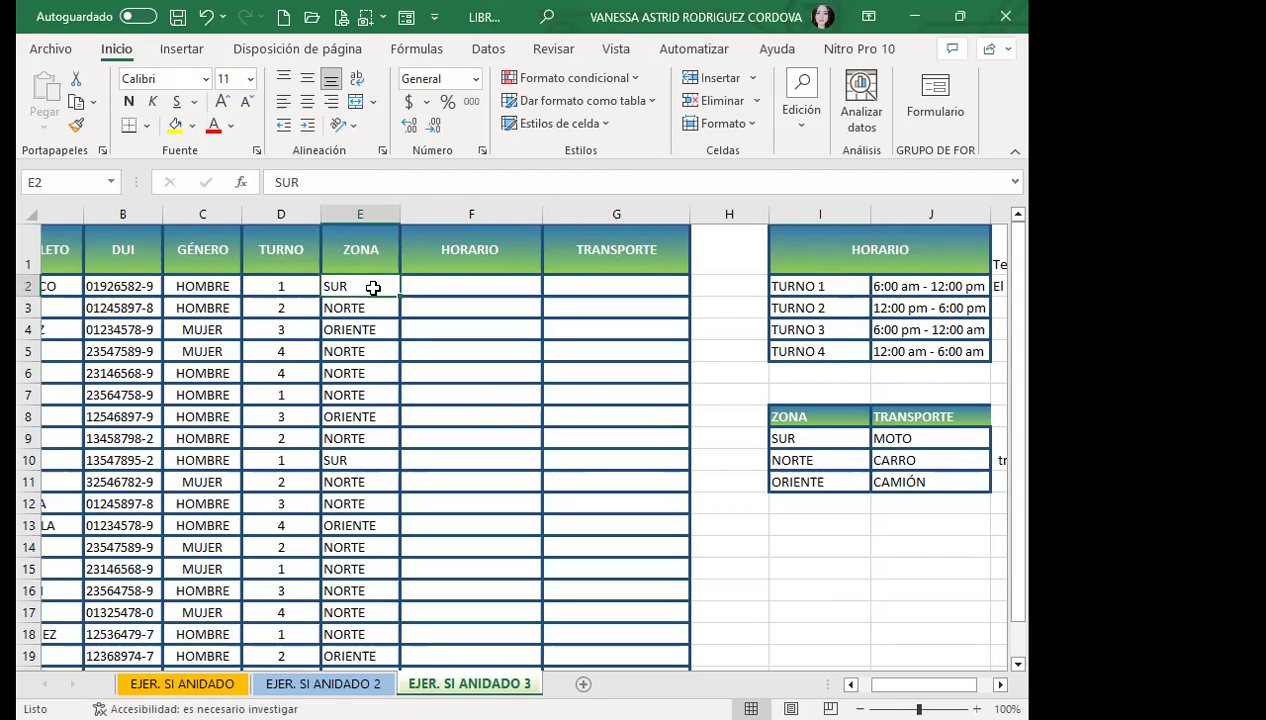
left_click(369, 213)
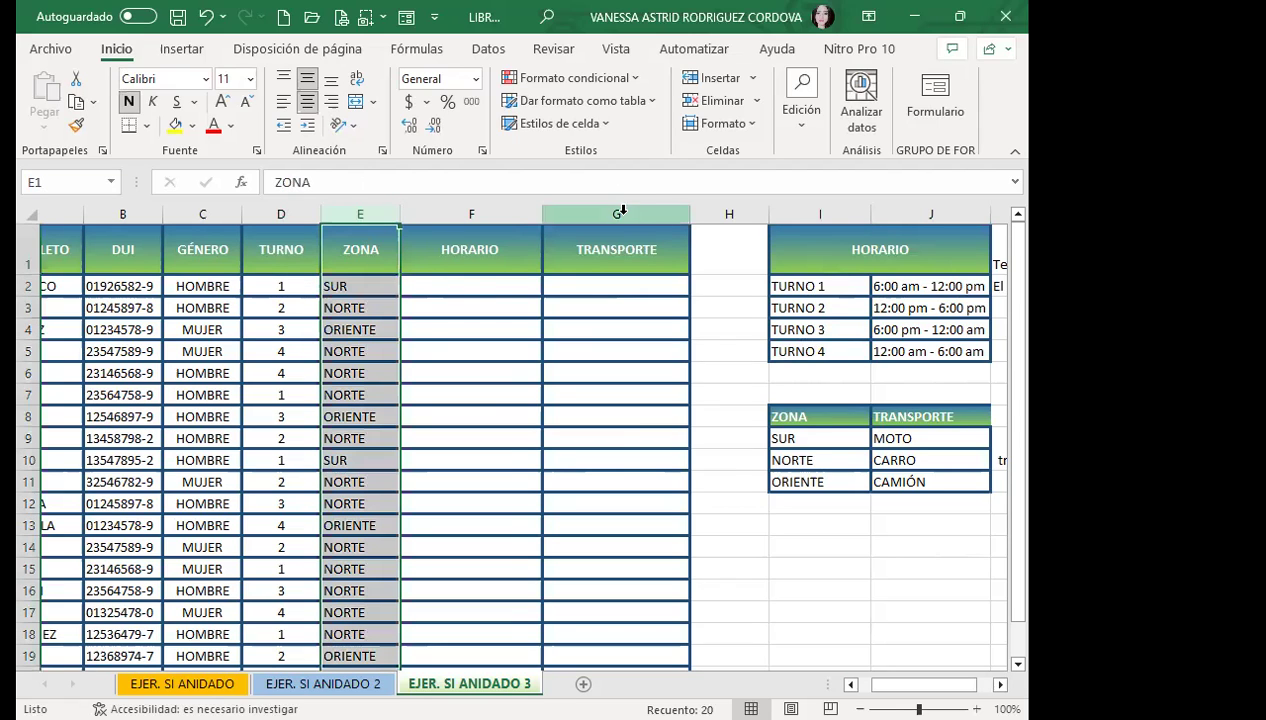
left_click(622, 213)
left_click(371, 284)
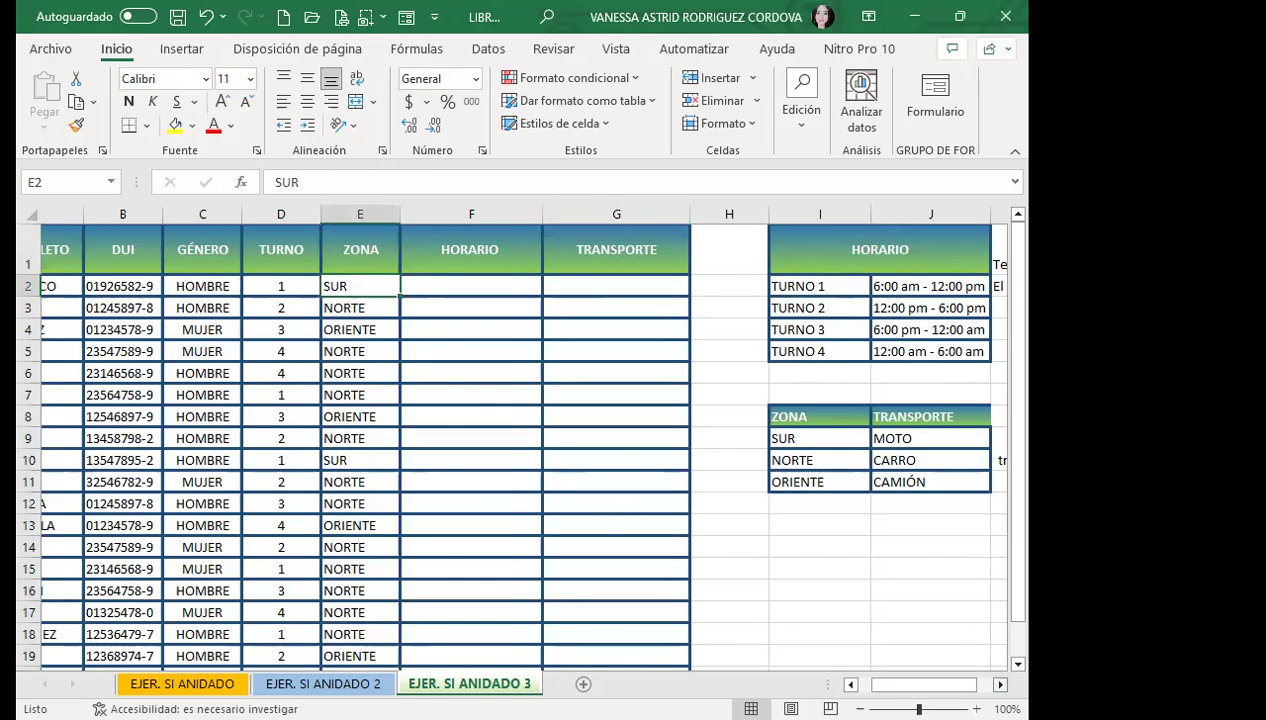
left_click_drag(938, 684, 952, 684)
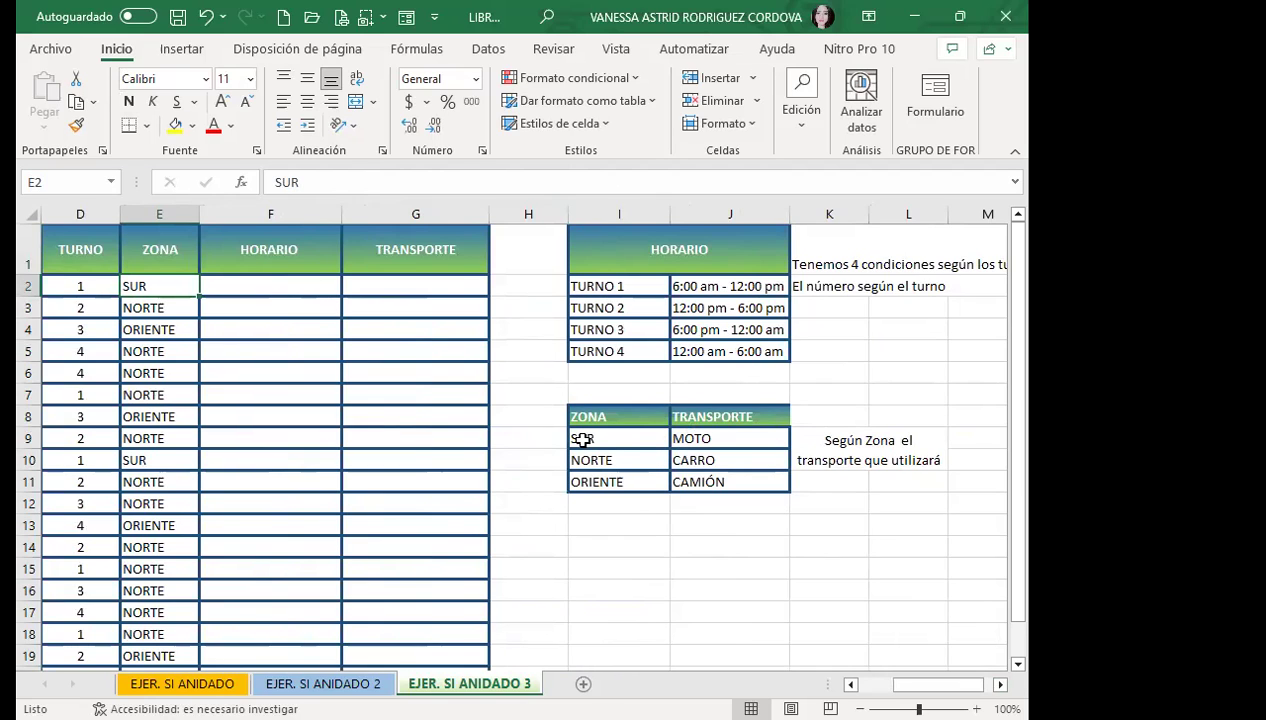
left_click(607, 440)
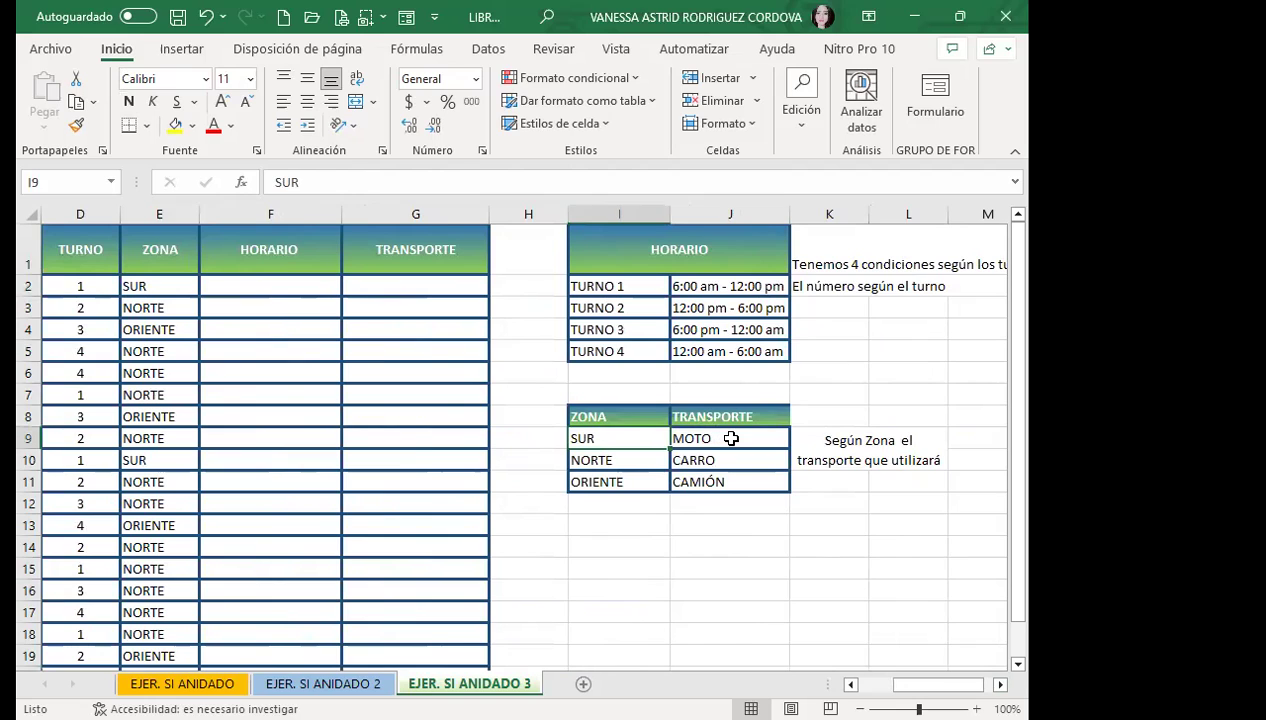
left_click(731, 438)
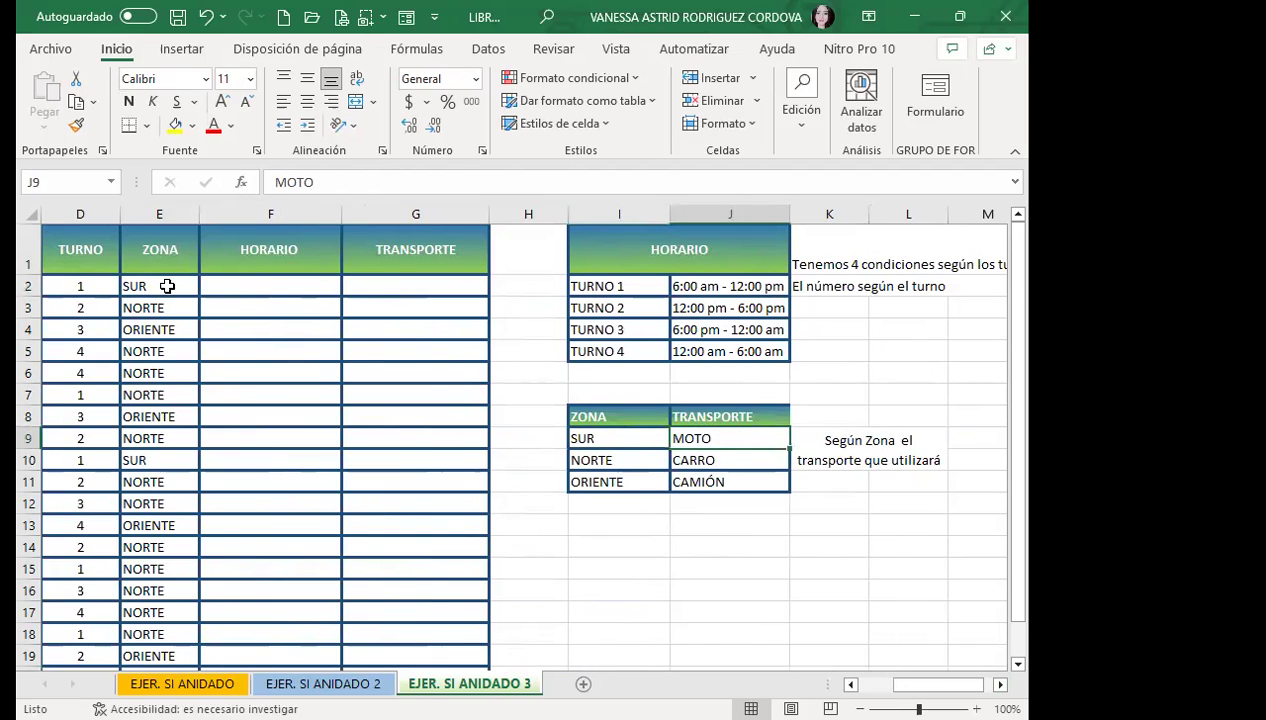
left_click(148, 311)
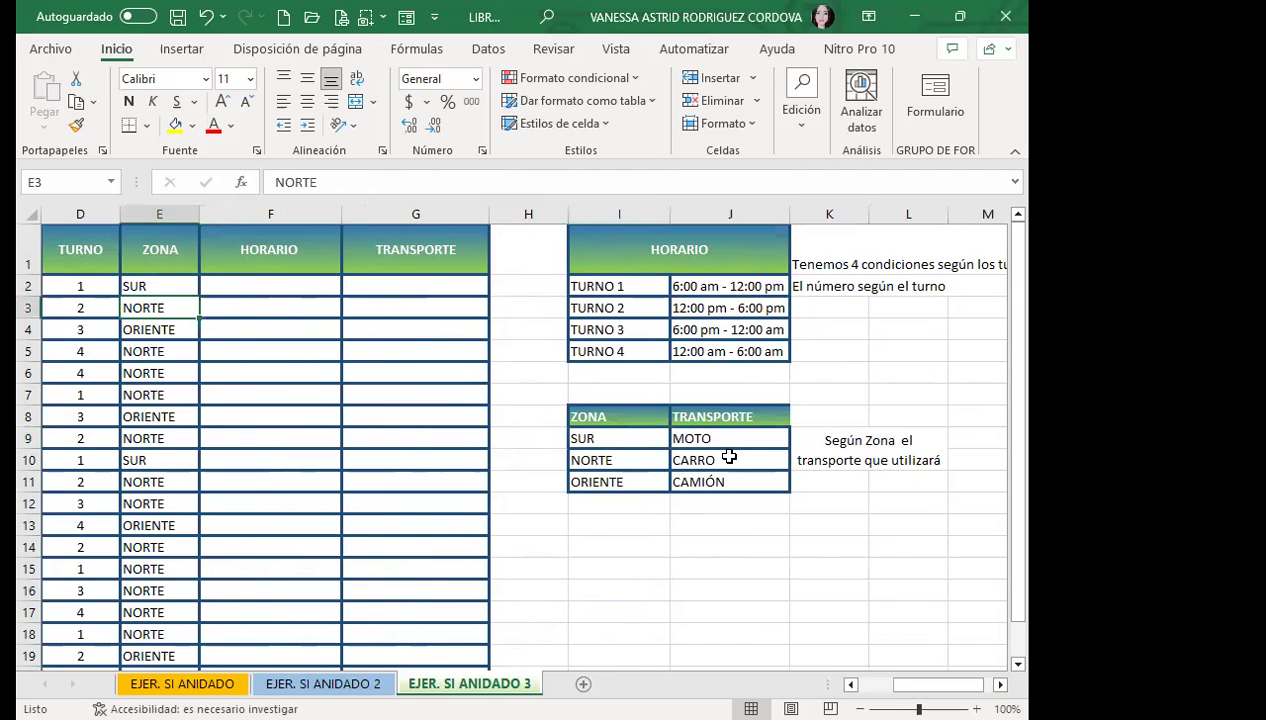
left_click(722, 458)
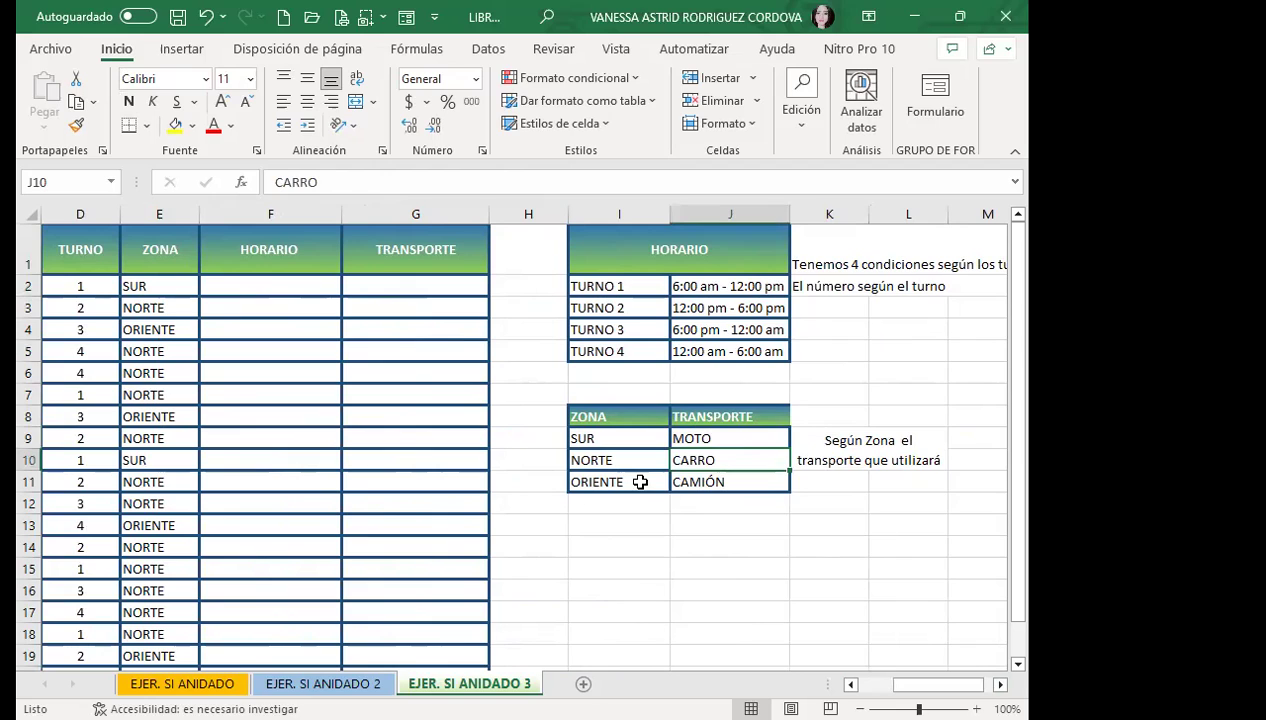
left_click(760, 484)
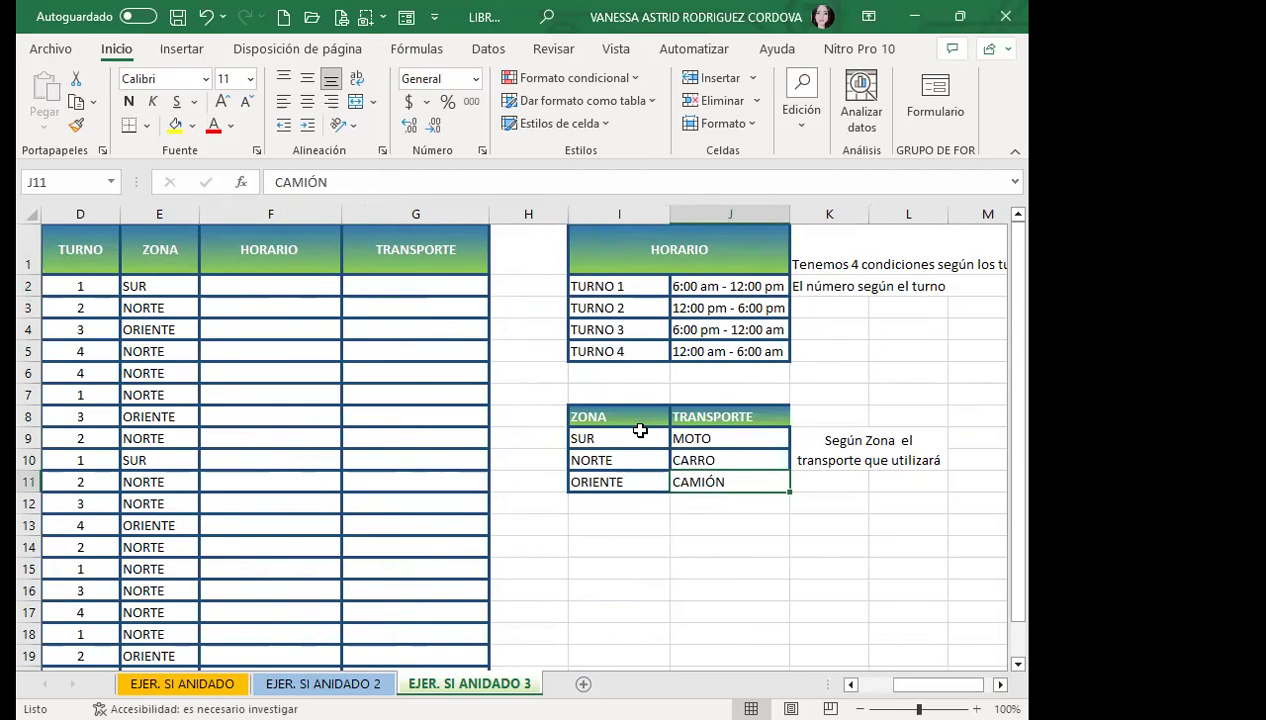
left_click(617, 434)
left_click(615, 459)
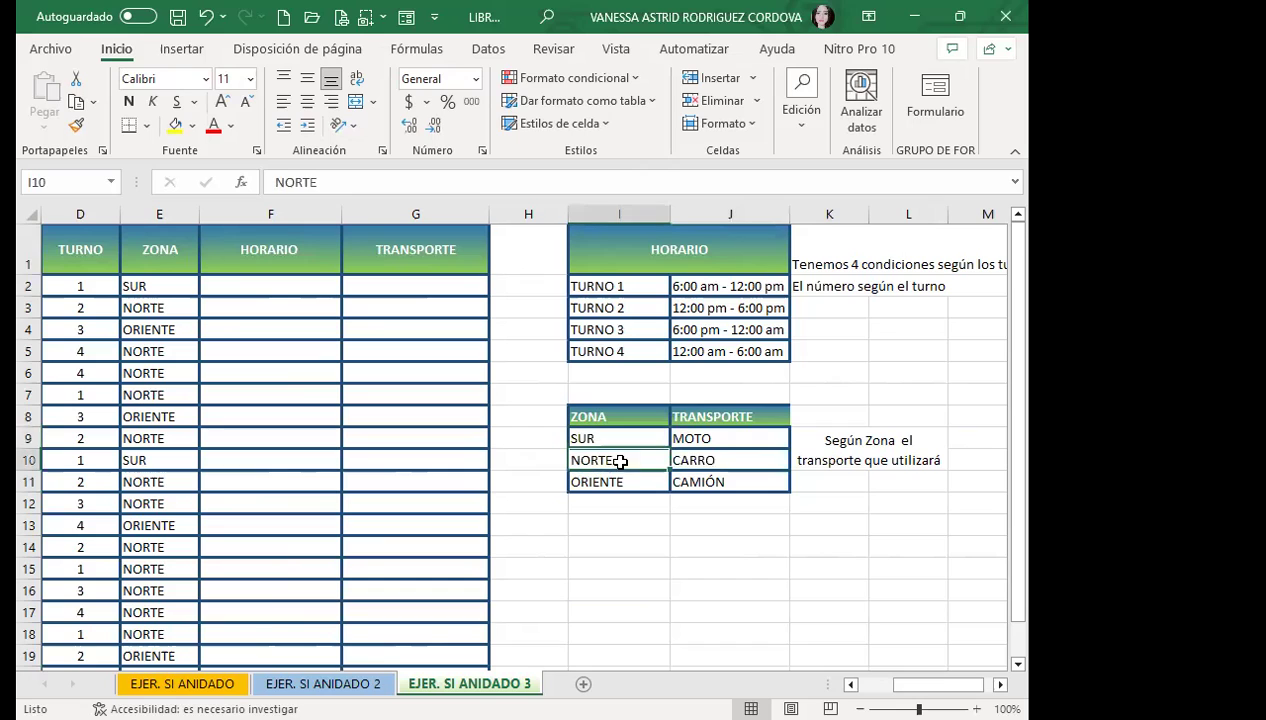
left_click(627, 484)
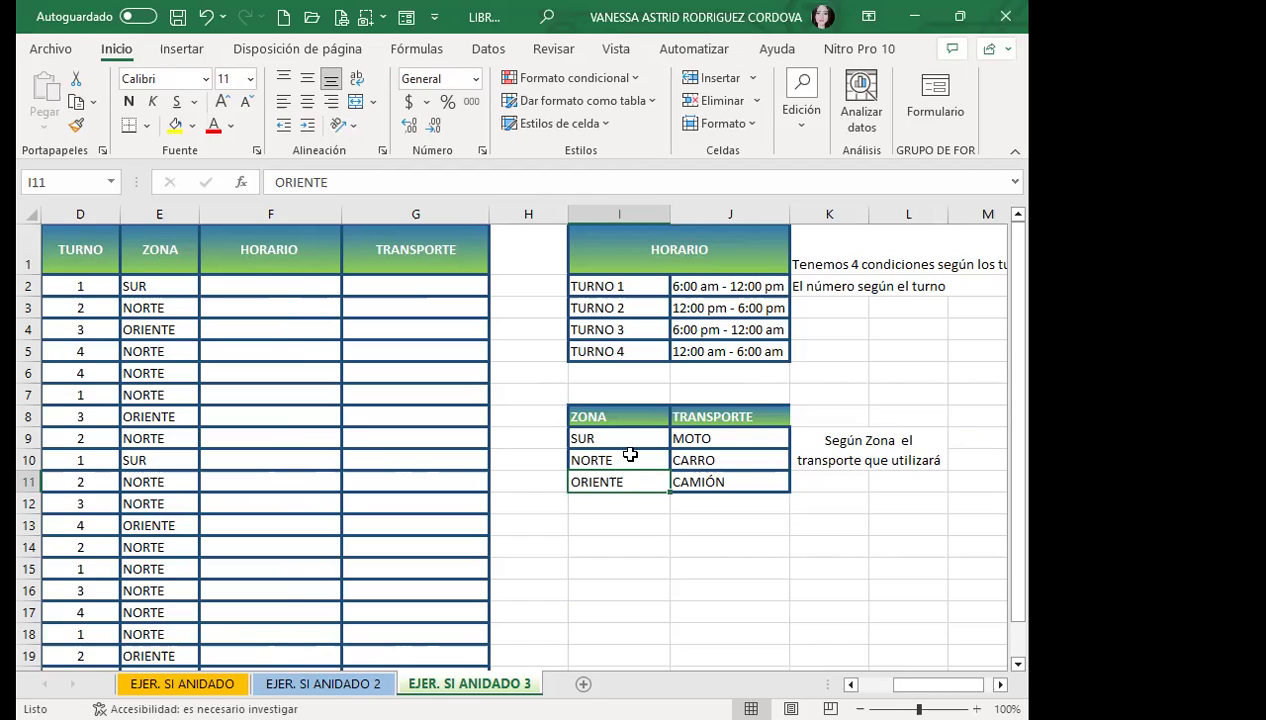
left_click(300, 290)
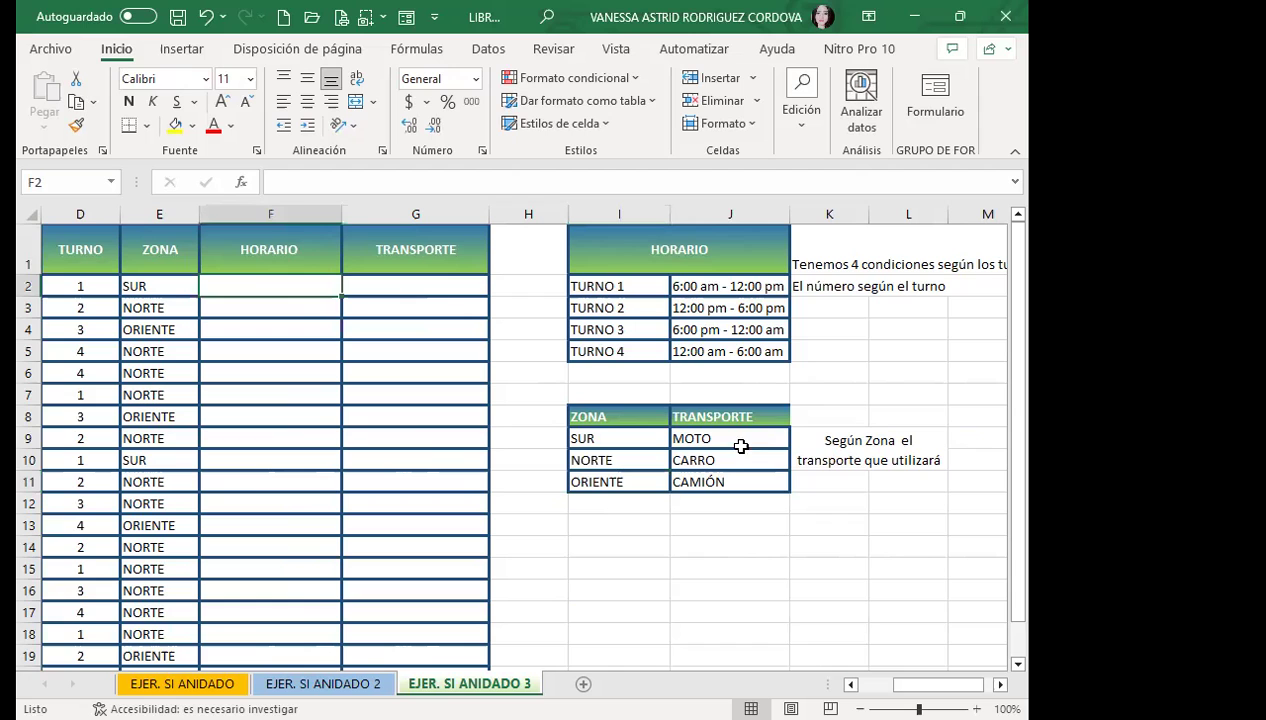
Inspect the lookup tables in I1:J11, then return to cell F2
left_click_drag(615, 251, 626, 472)
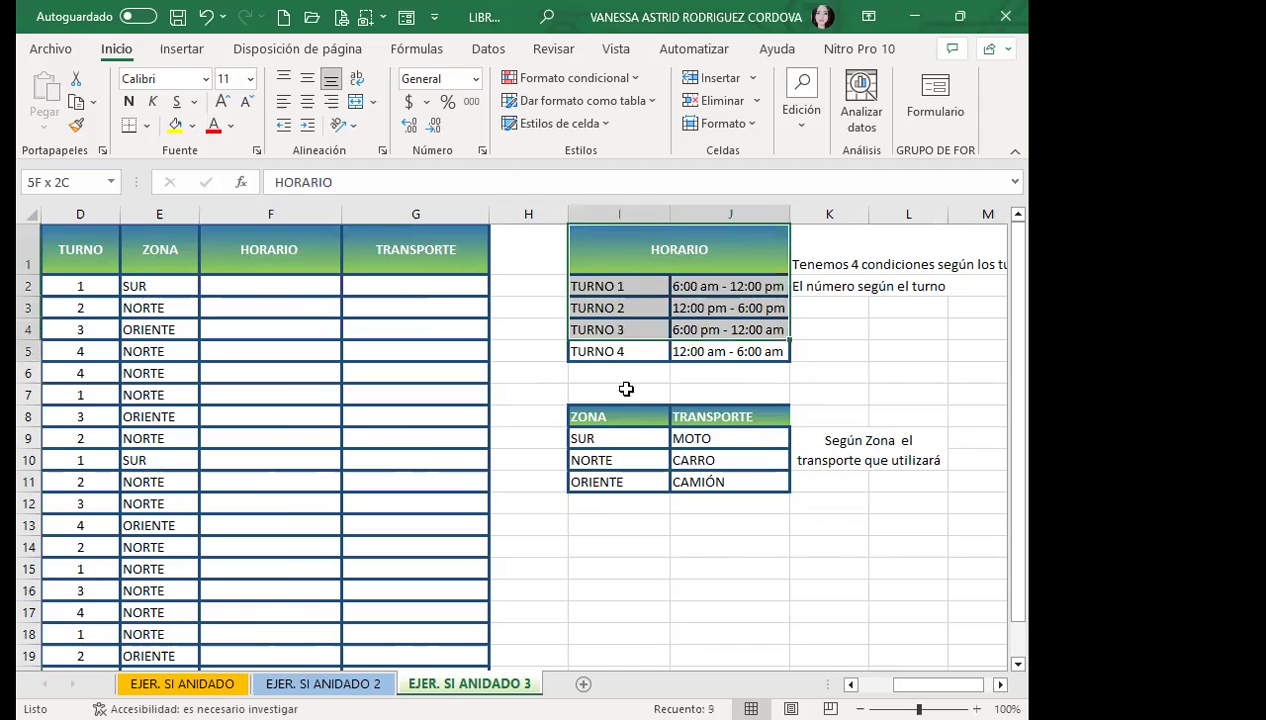
left_click(627, 500)
left_click_drag(940, 684, 922, 684)
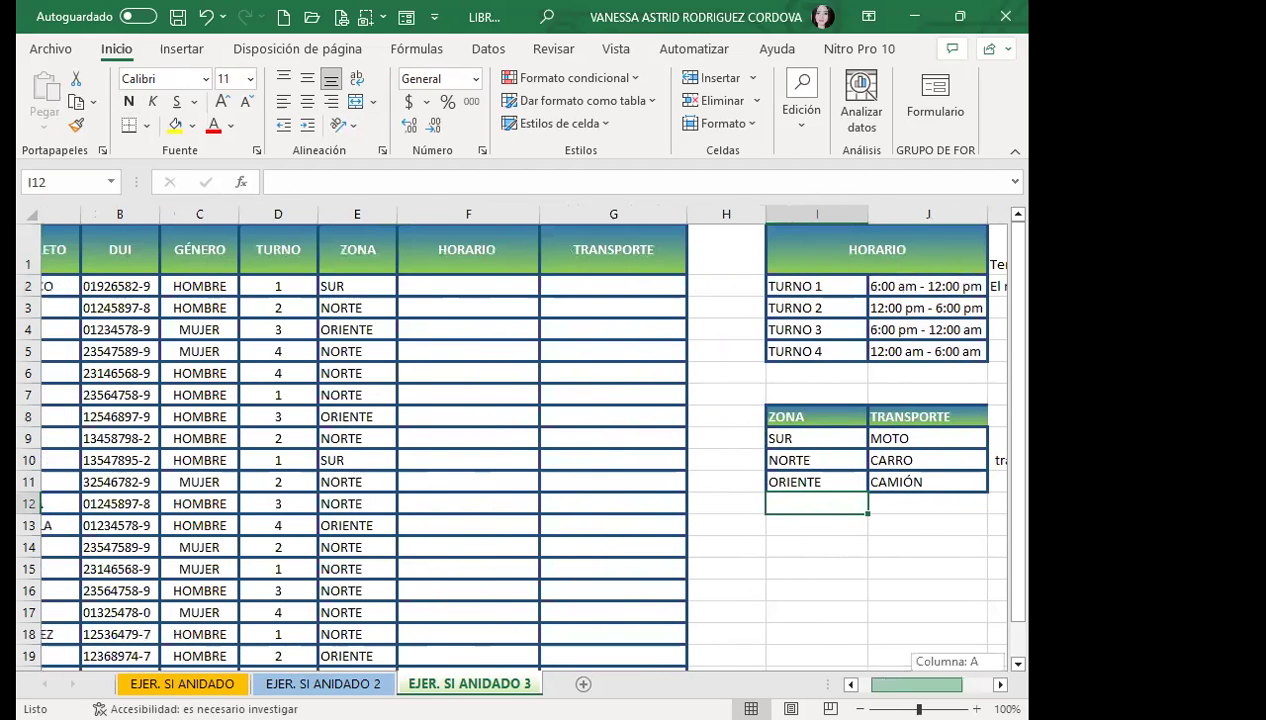
left_click(515, 290)
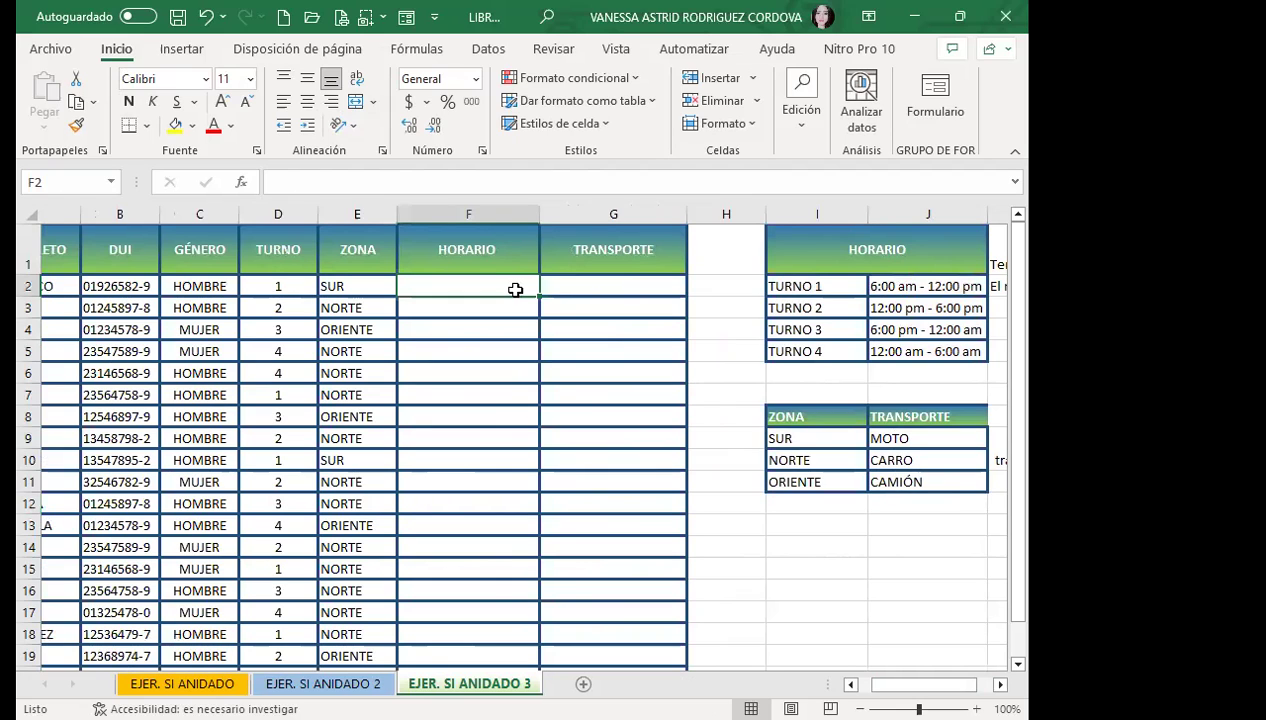
Begin F2's formula as =SI(D2=1; to test the first employee's shift
double_click(515, 290)
type("=")
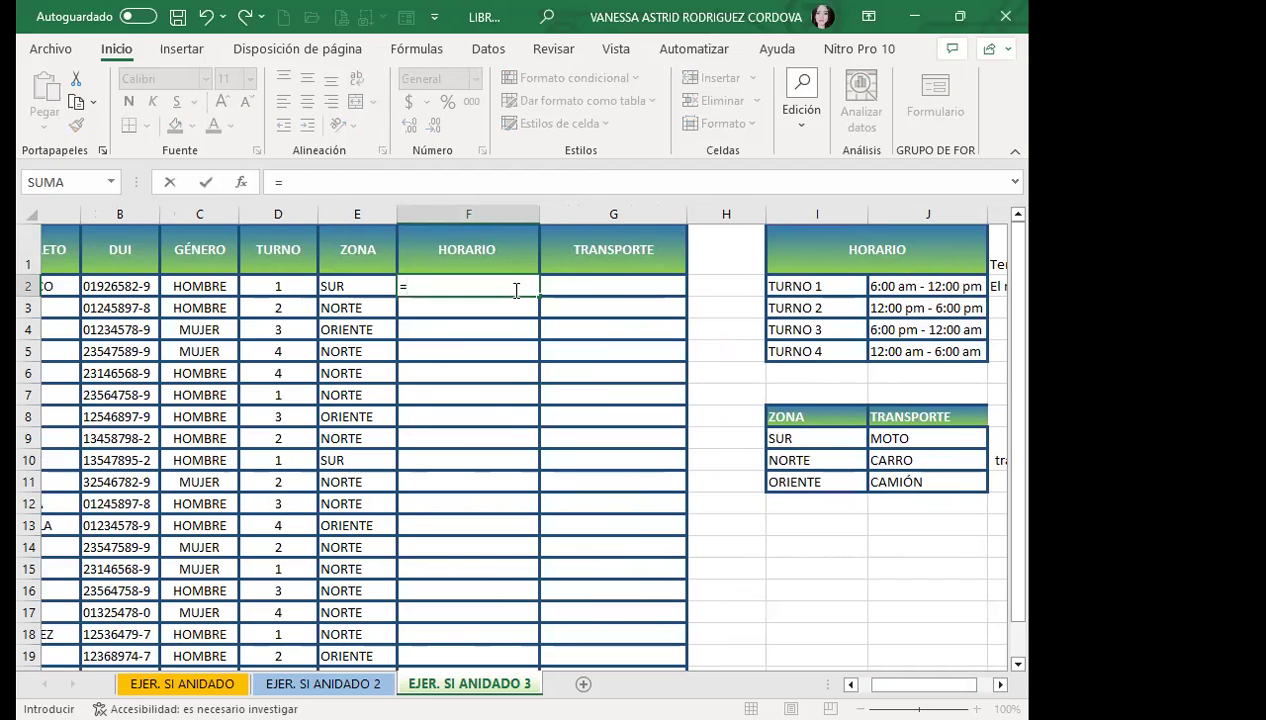
type("SI")
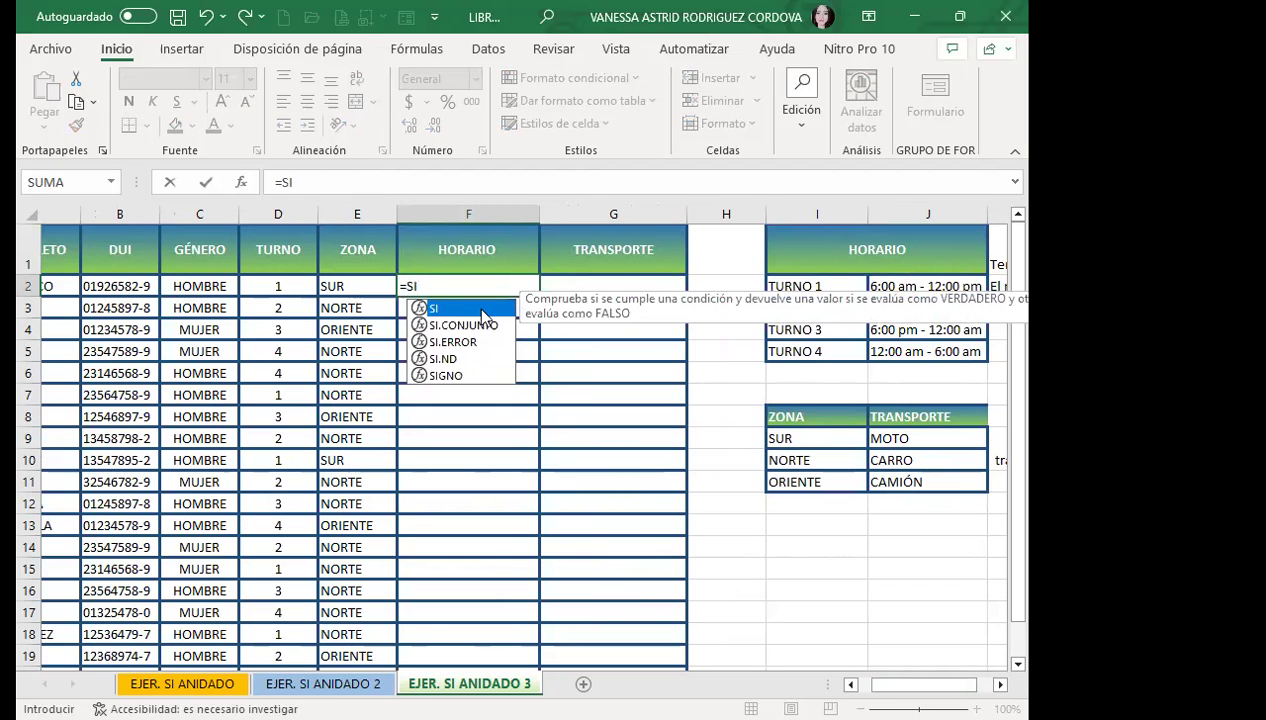
type("(")
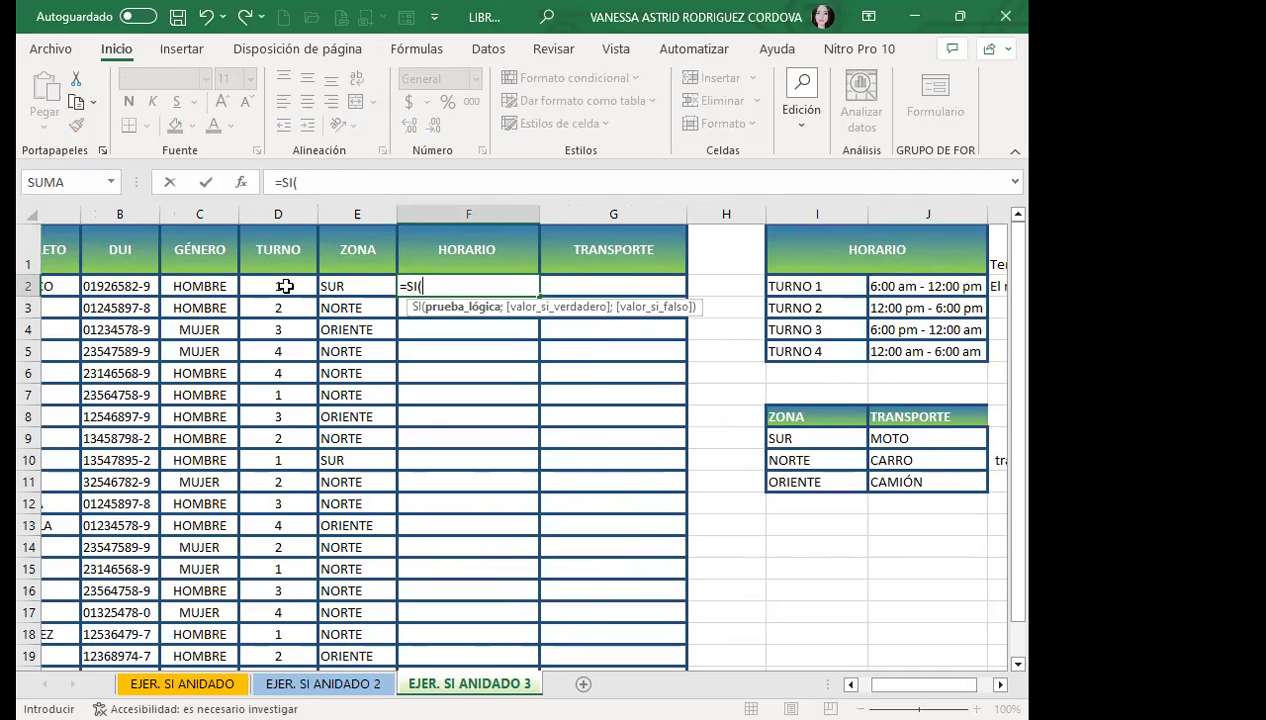
left_click(286, 286)
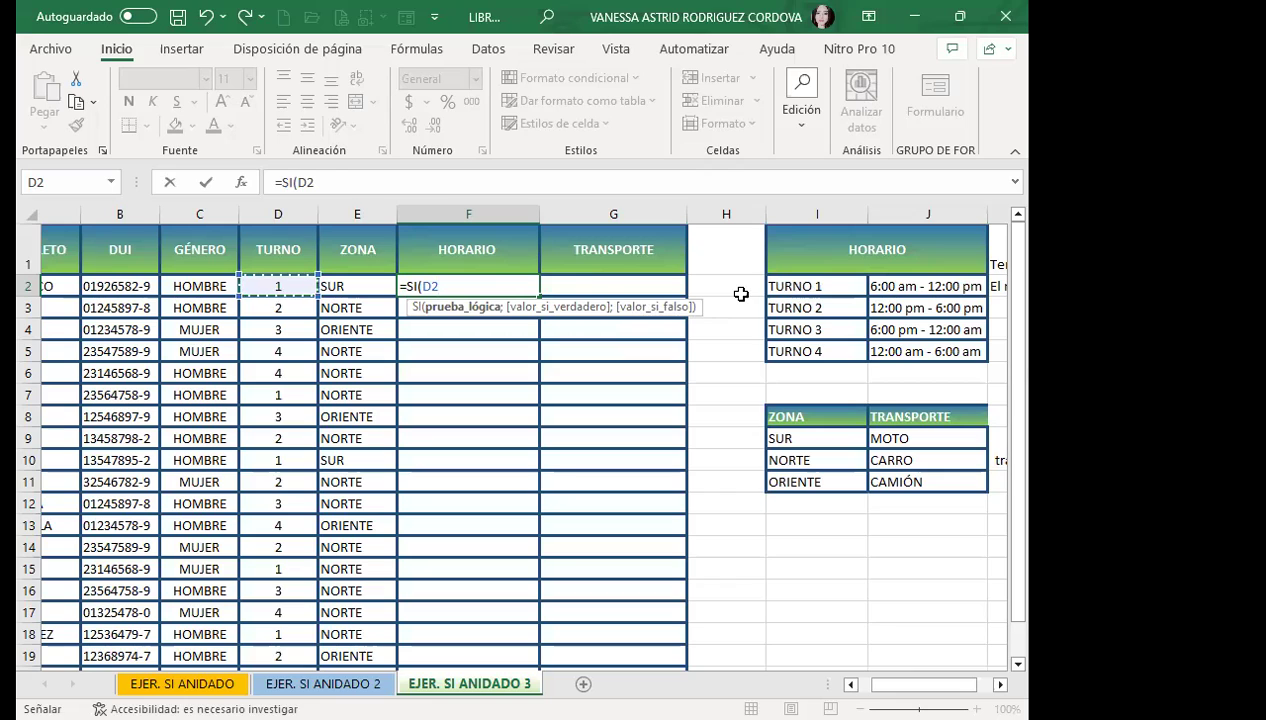
type("=")
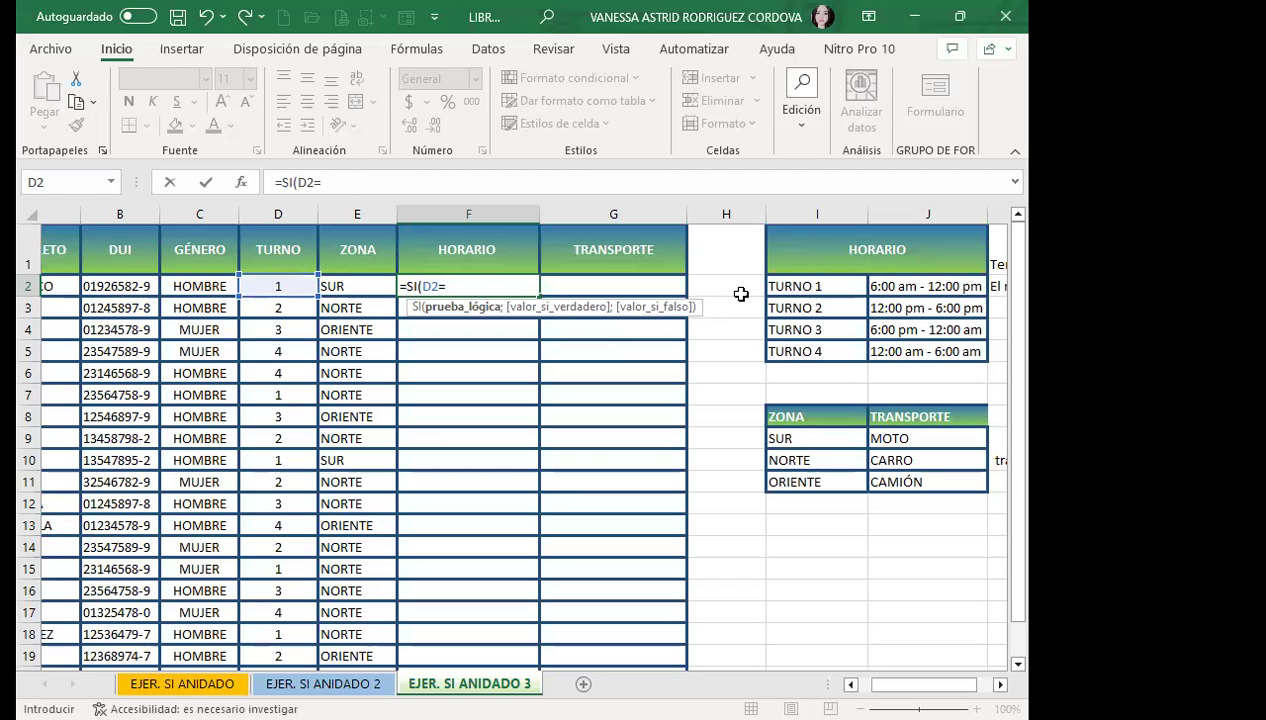
type("1")
type(";")
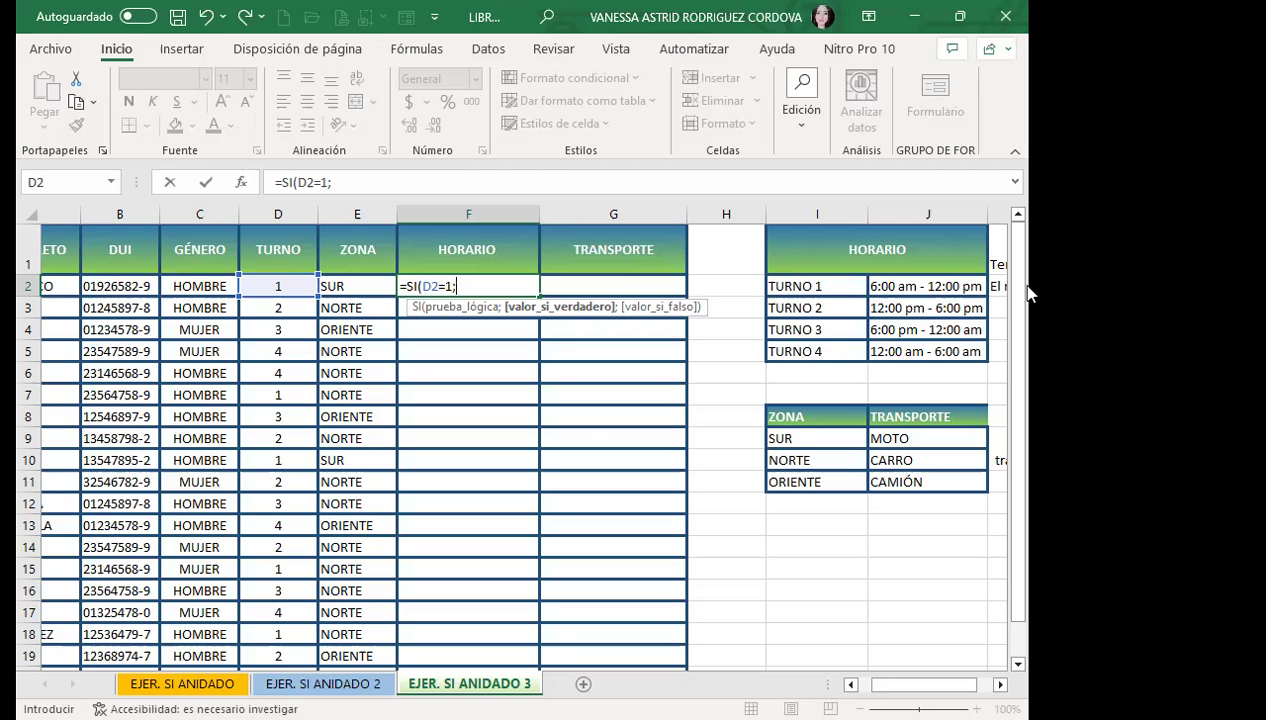
Return the absolute $J$2 hours when true, and start a second nested SI
left_click(897, 289)
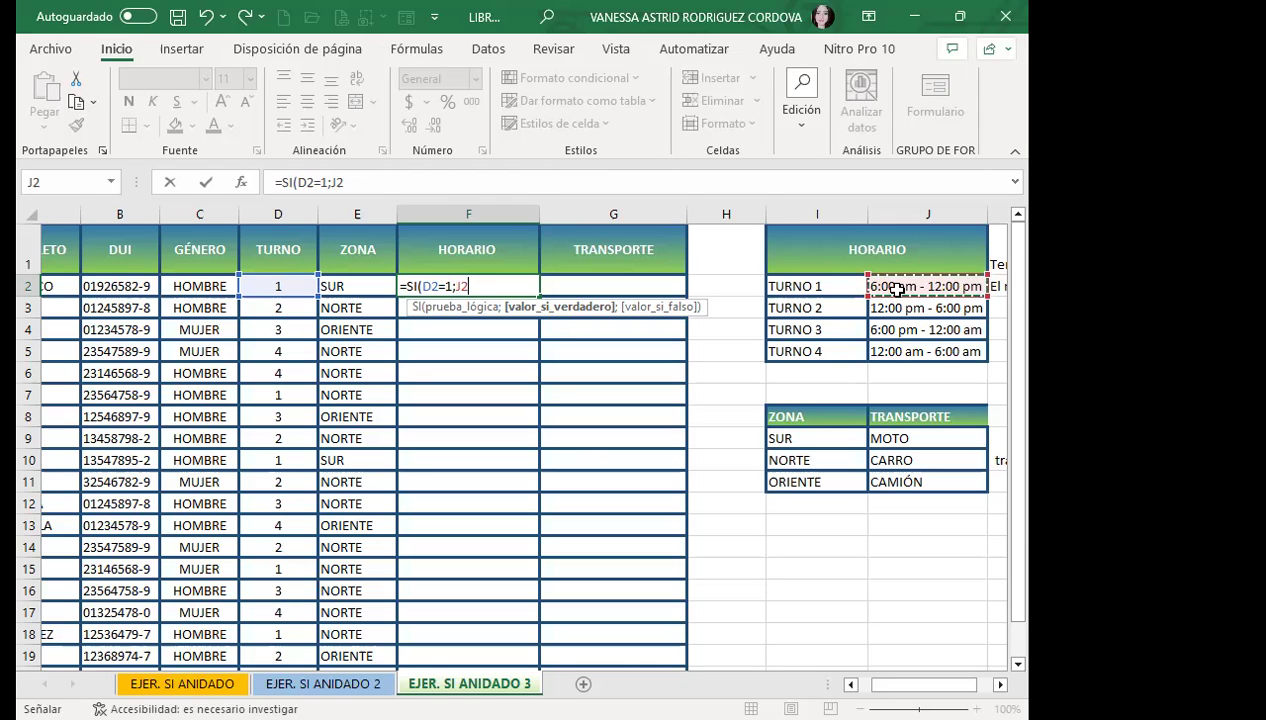
key("F4")
type("$J$2;")
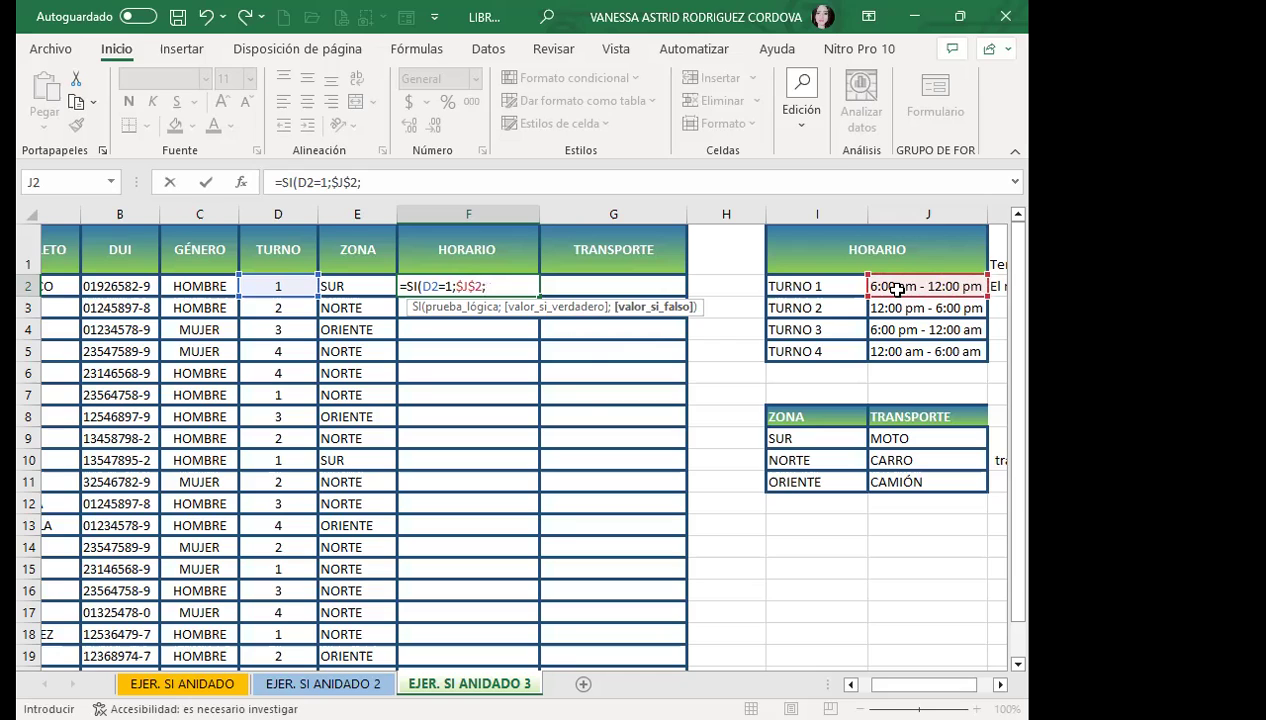
type("SI")
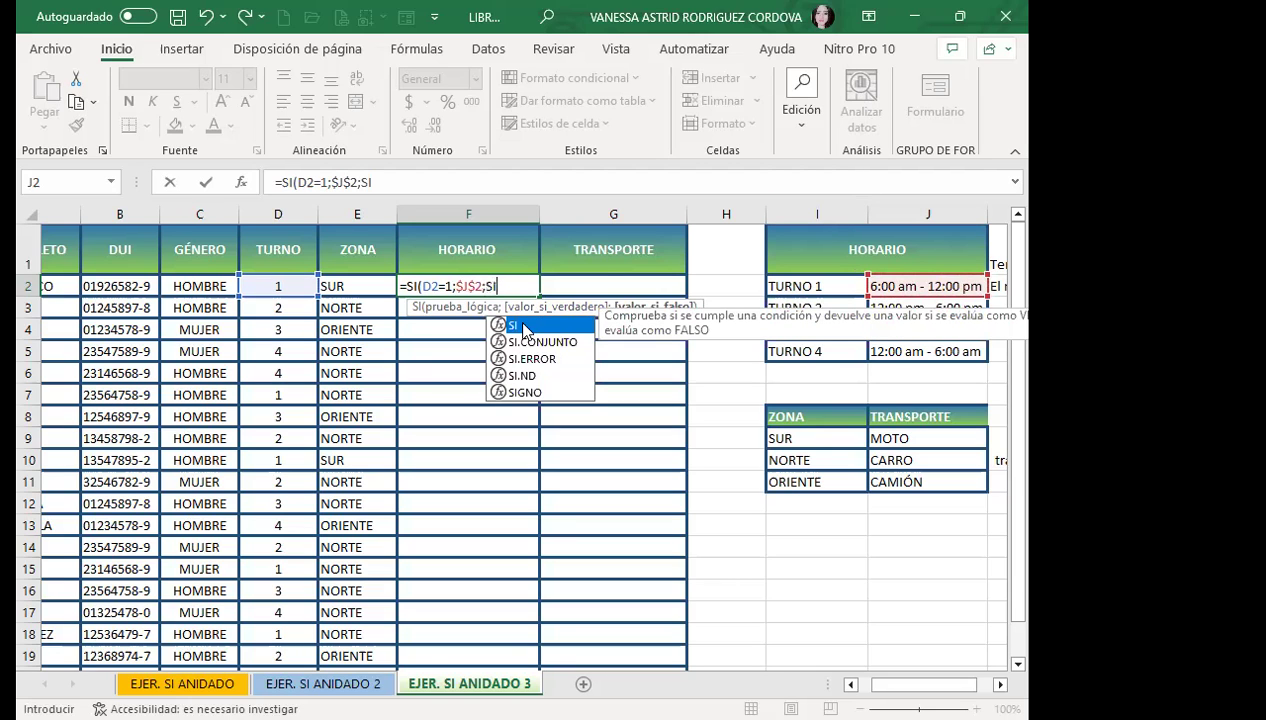
type("(")
Add the test D2=2 returning $J$3, and open a third nested SI
left_click(278, 286)
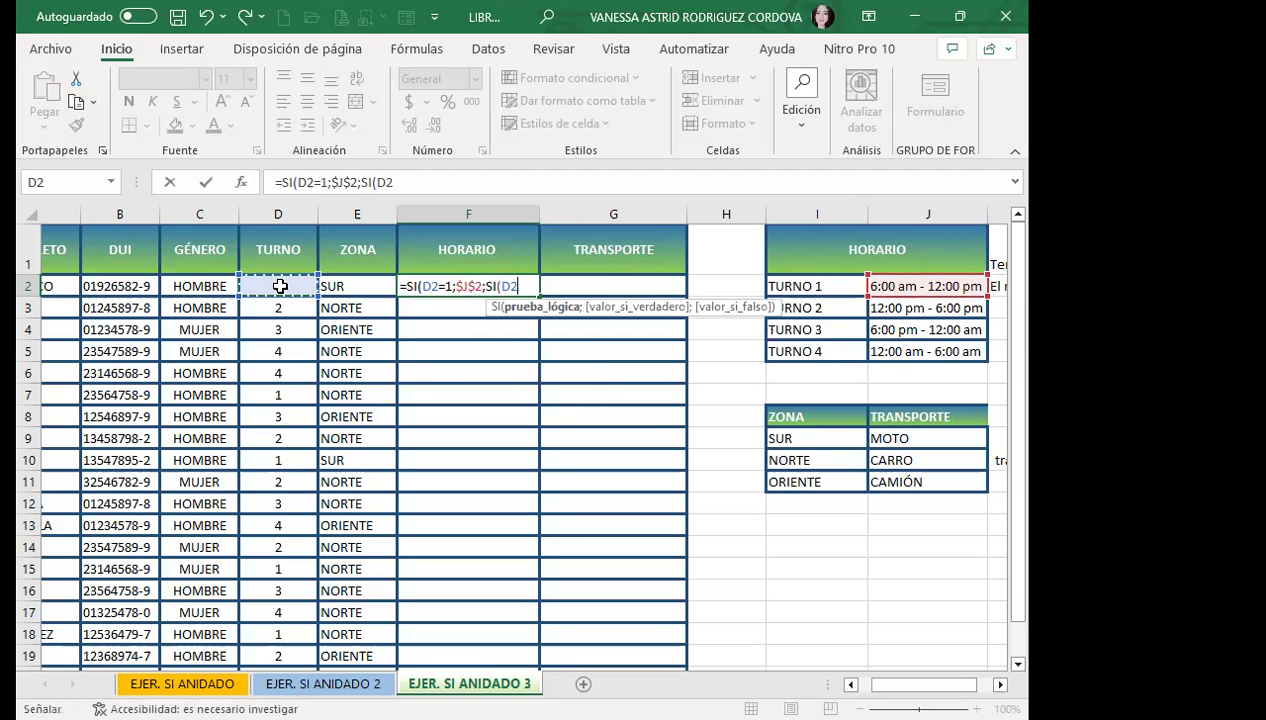
type("=")
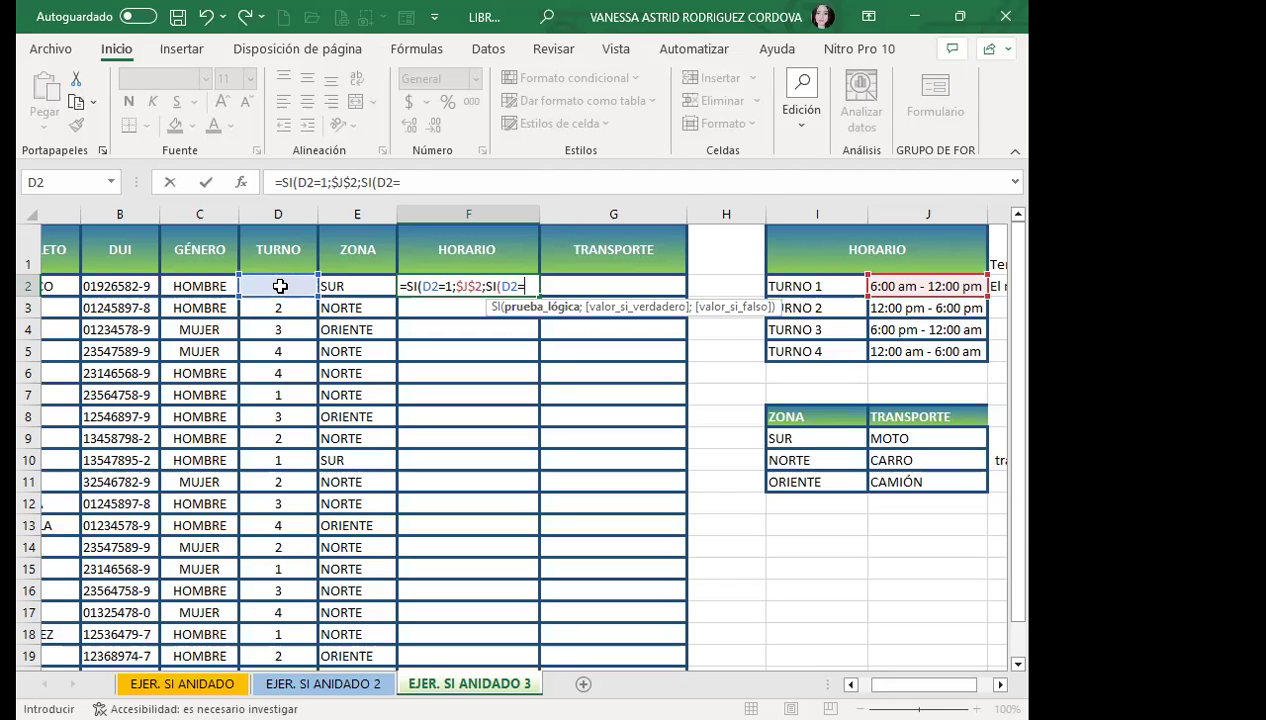
type("2")
type(";")
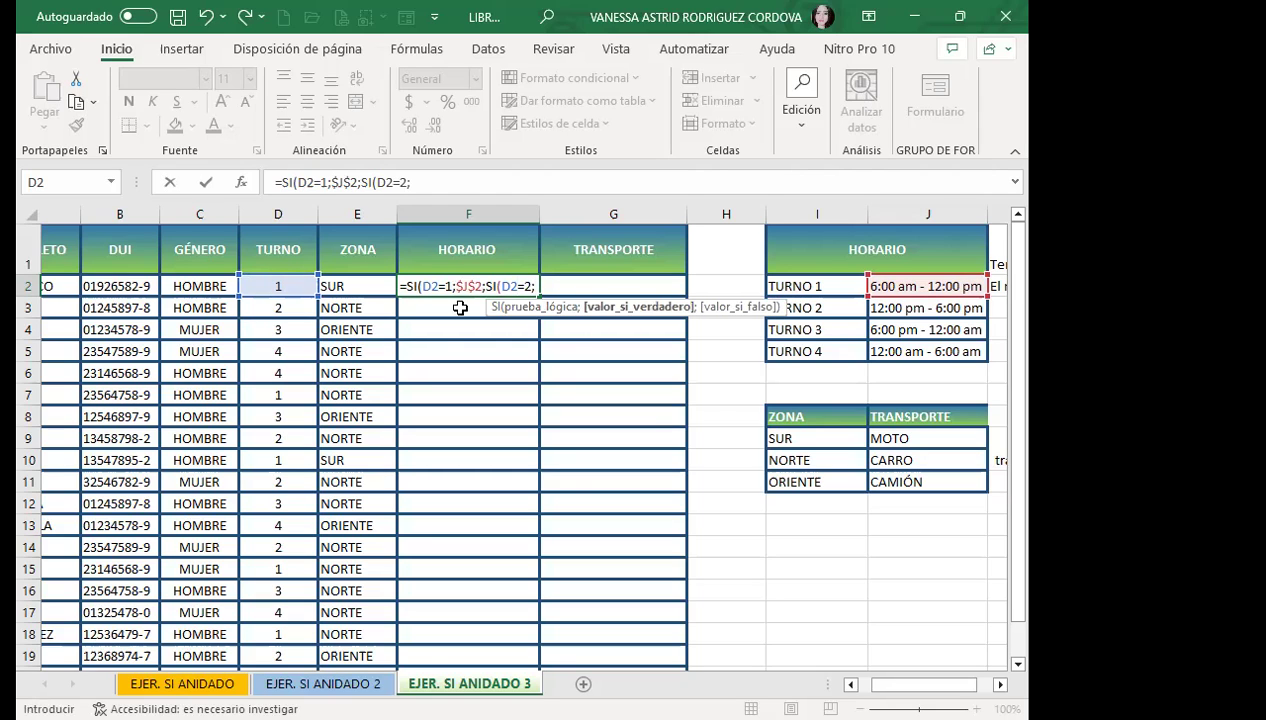
left_click(903, 305)
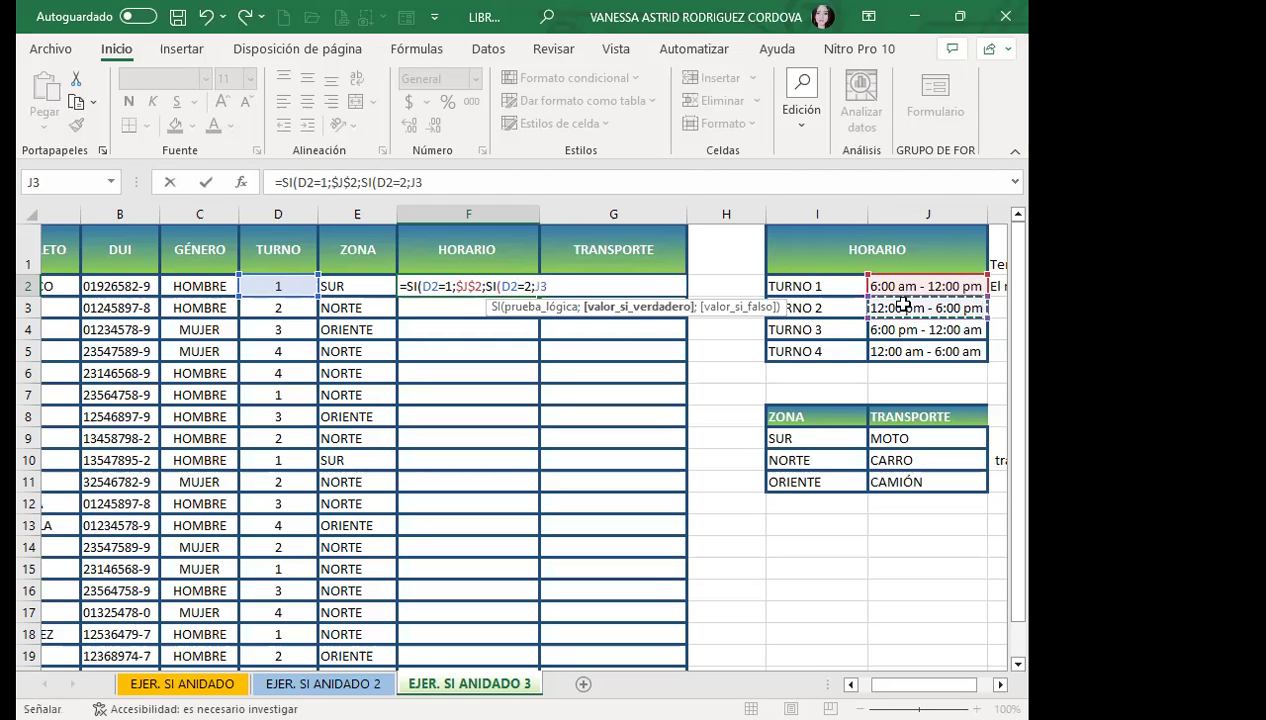
key("F4")
type("$J$3;")
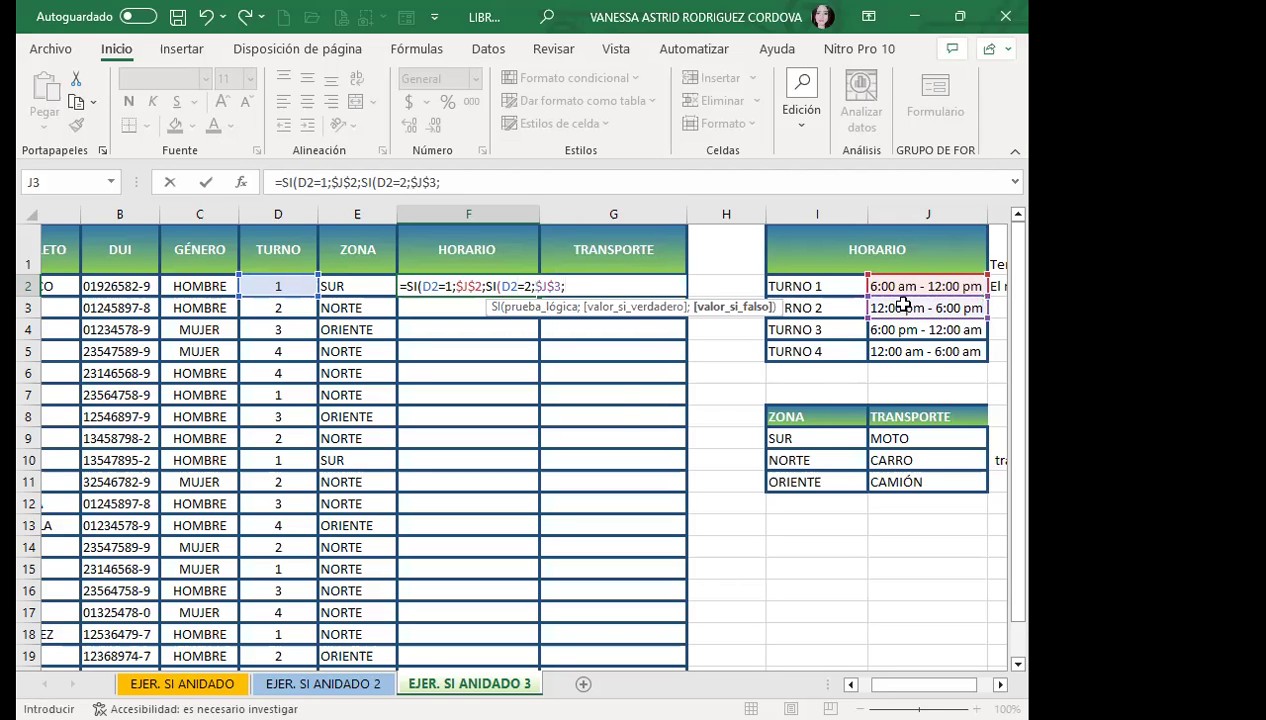
type("SI")
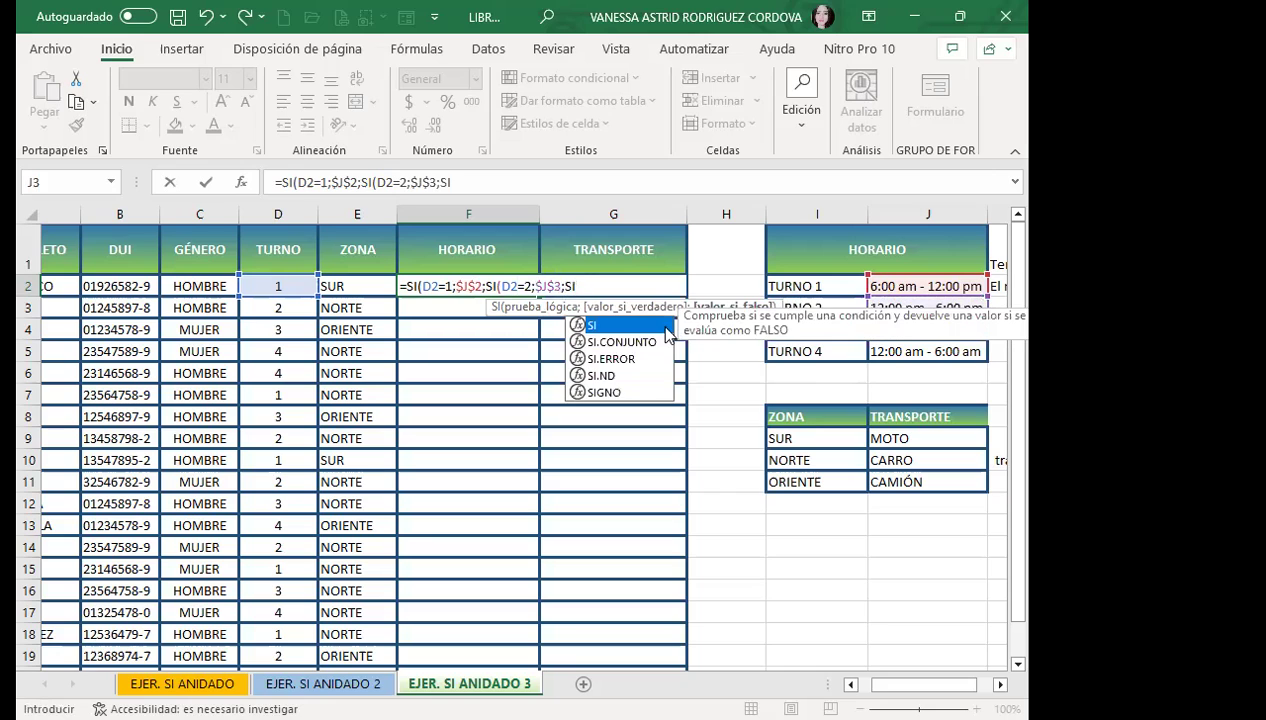
type("(")
Add D2=3 returning $J$4, else $J$5, then close and commit the formula
left_click(280, 285)
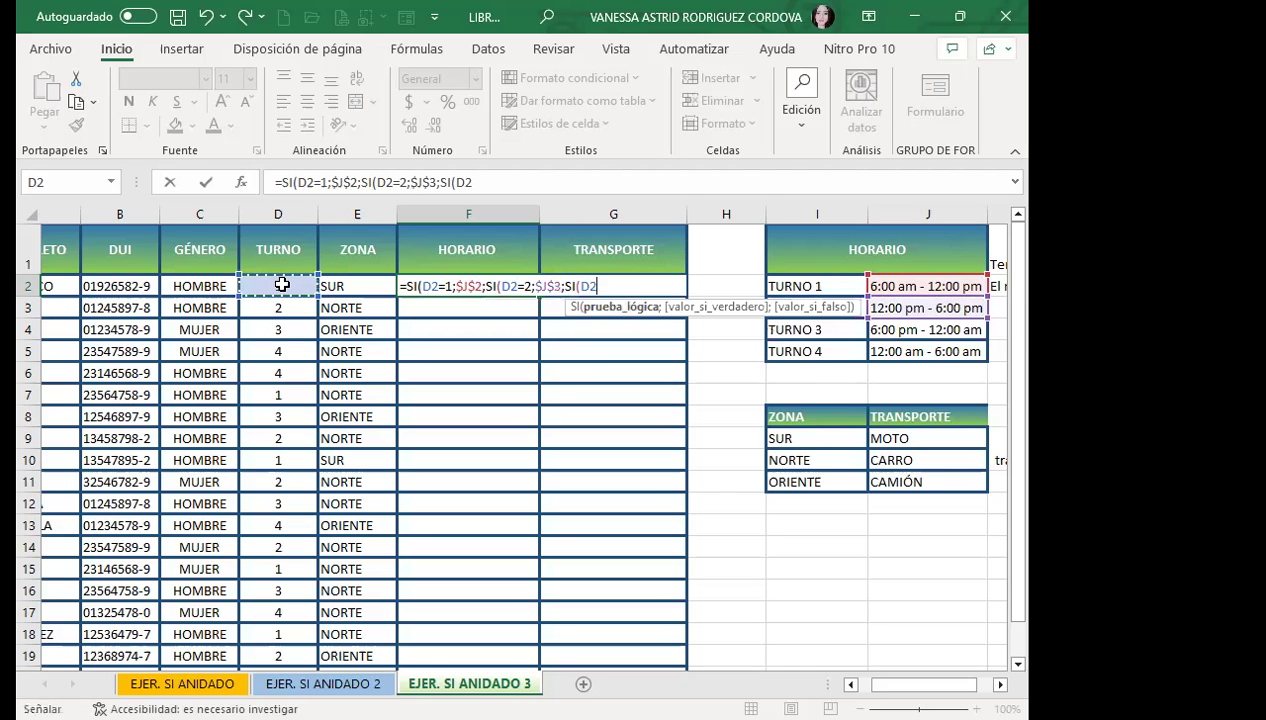
type("=")
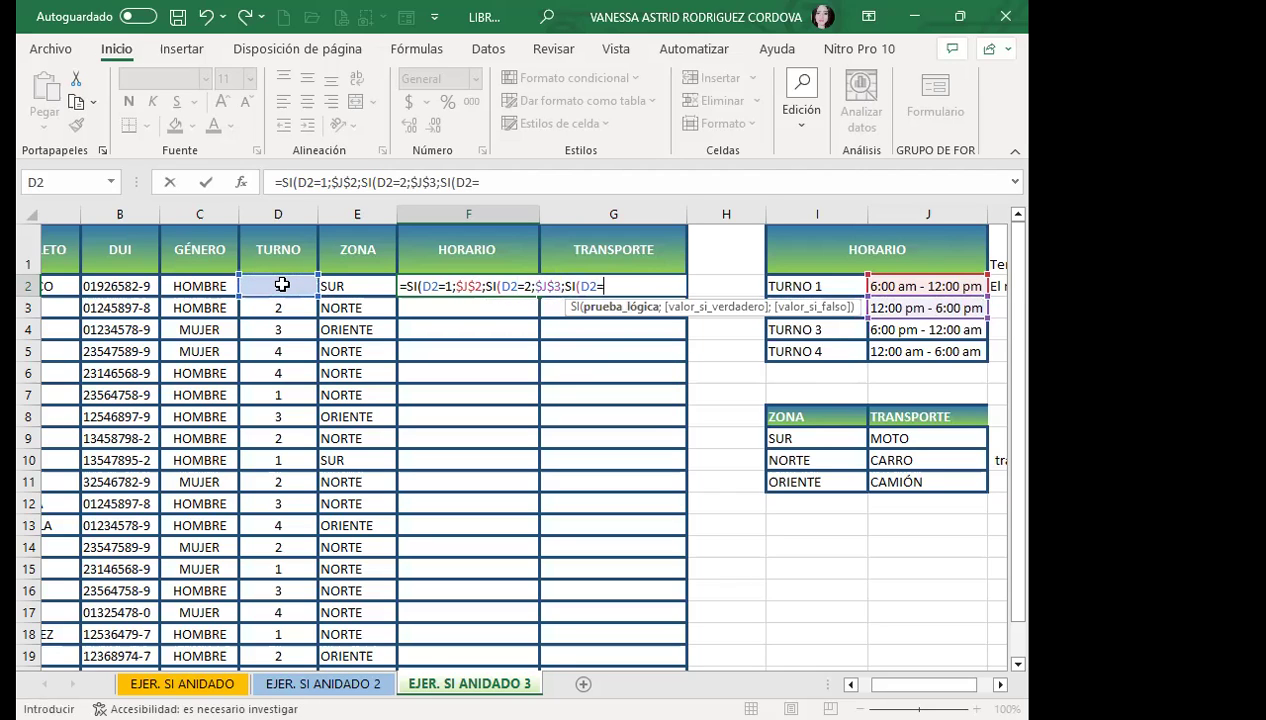
type("3")
type(";")
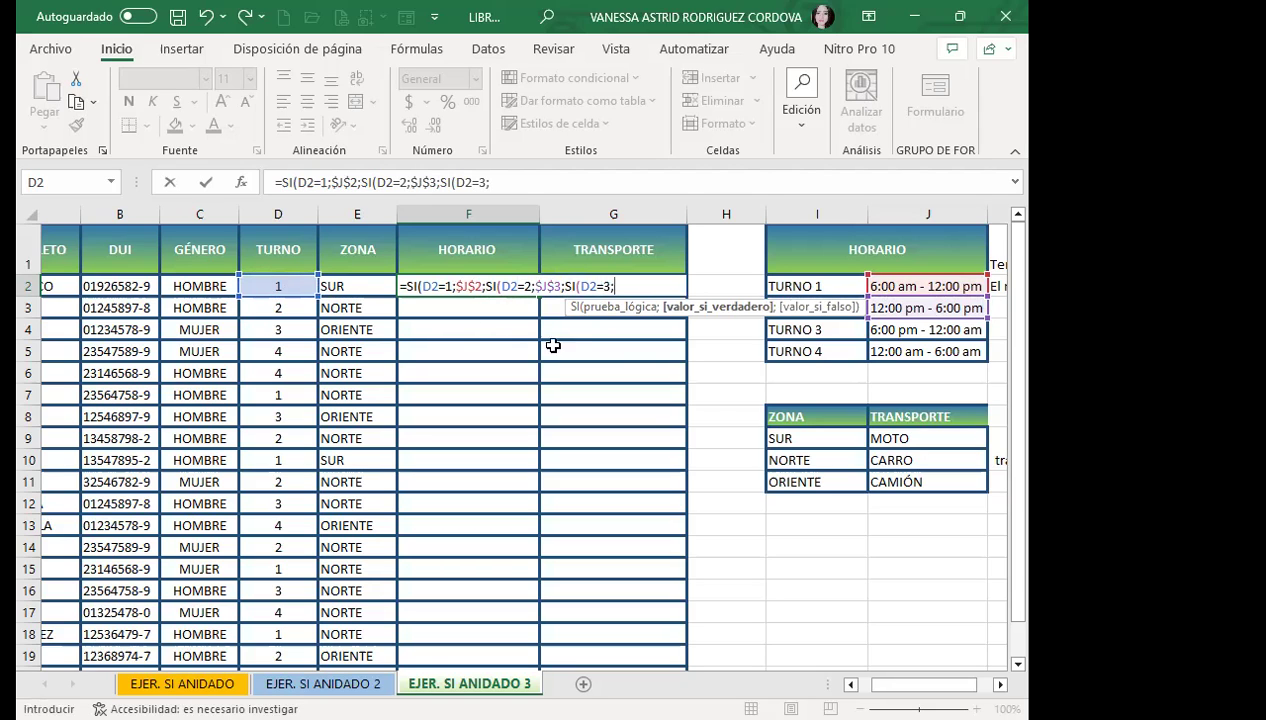
left_click(916, 329)
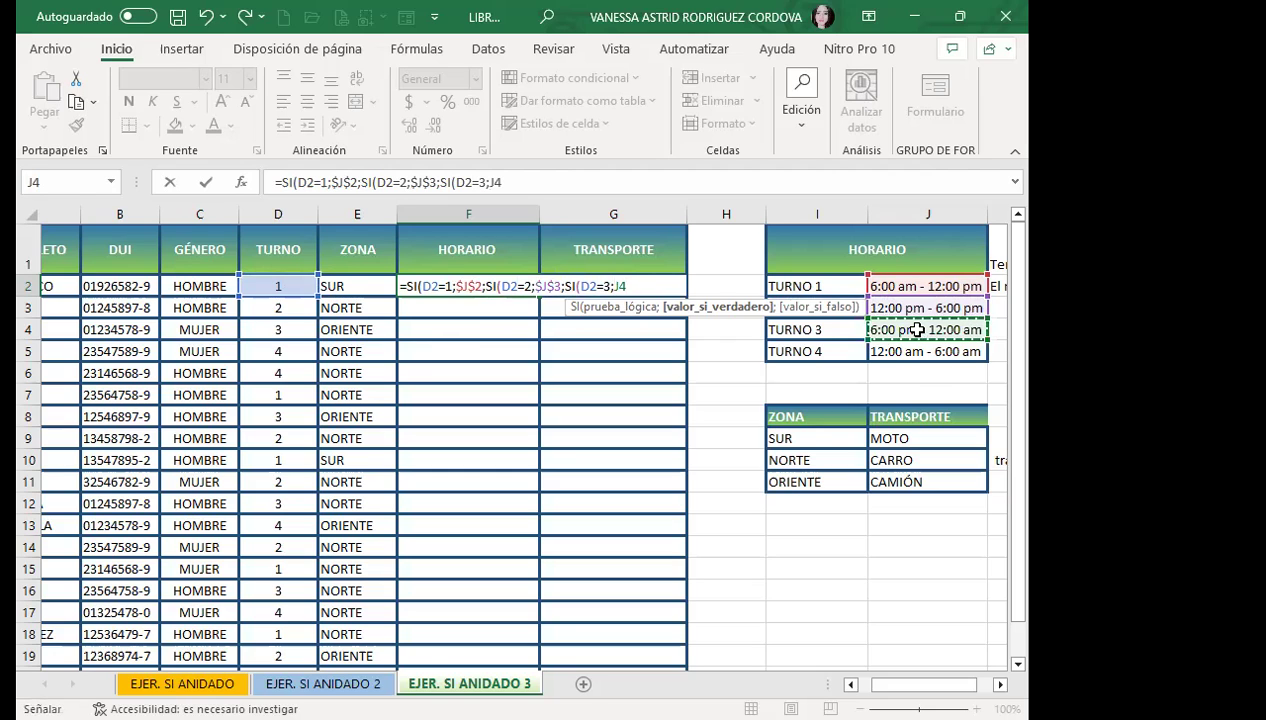
key("F4")
type("$J$4;")
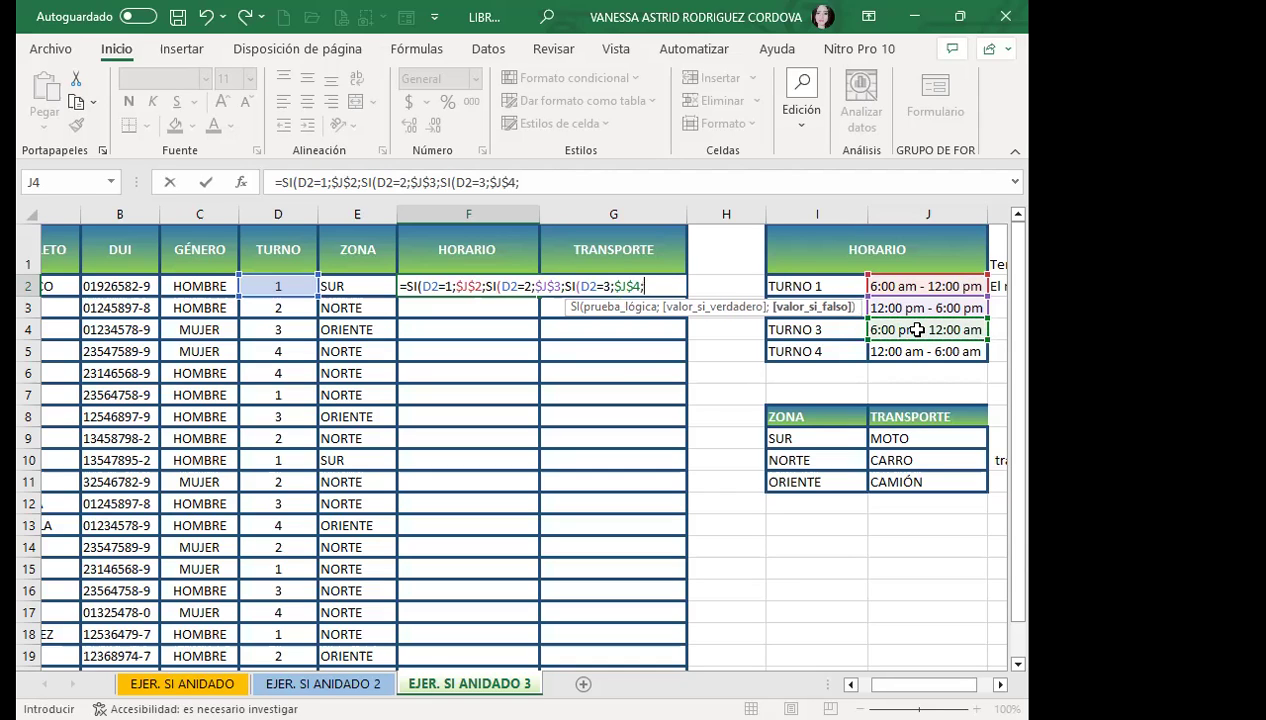
left_click(966, 356)
key("F4")
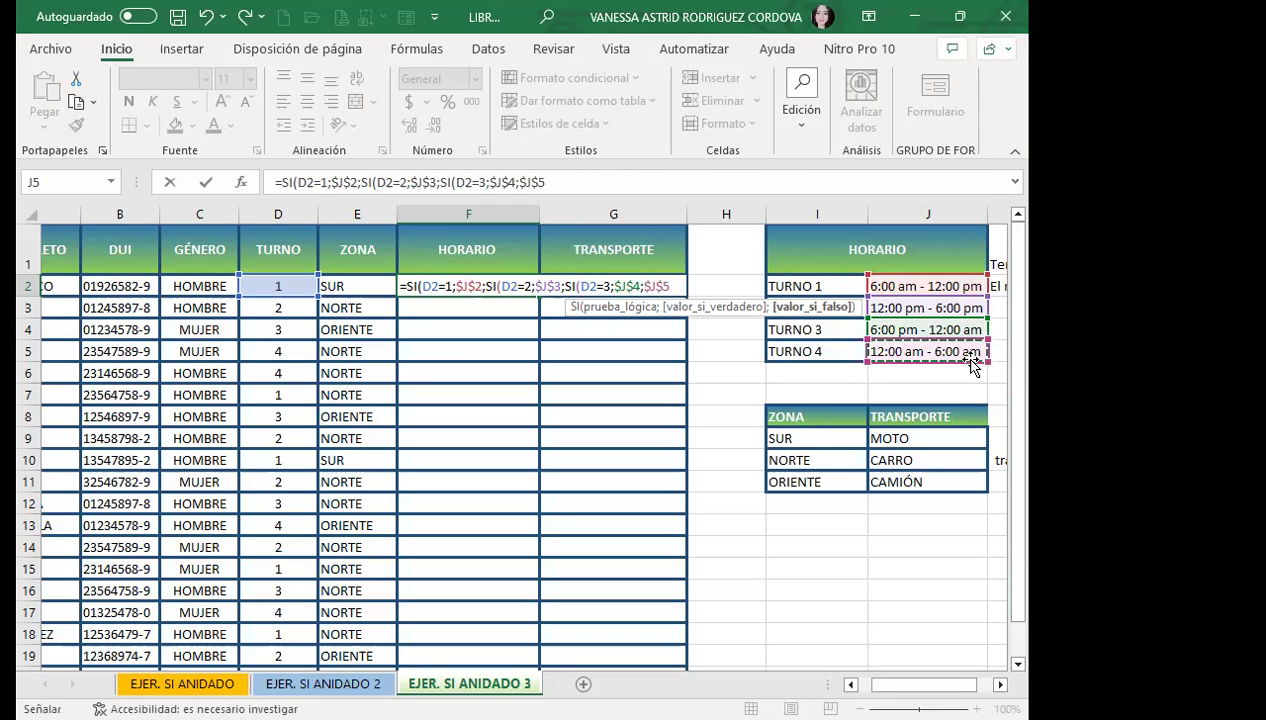
type(")")
type("))")
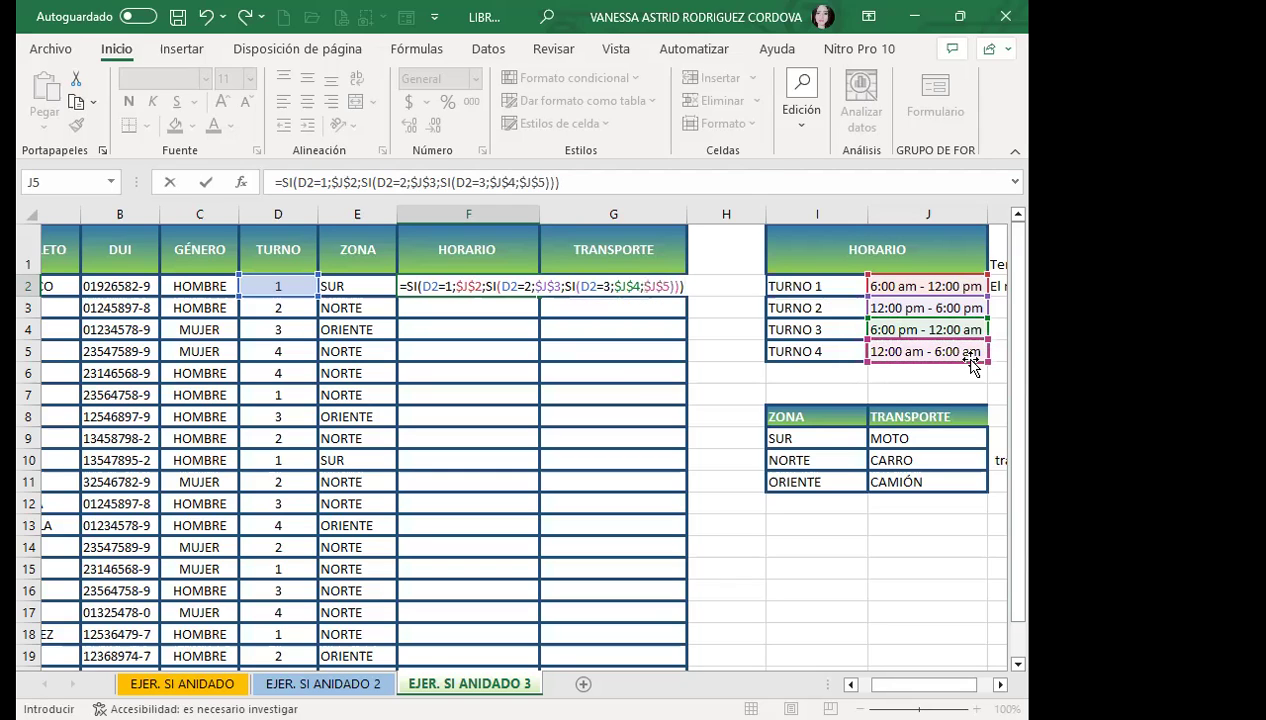
key("Return")
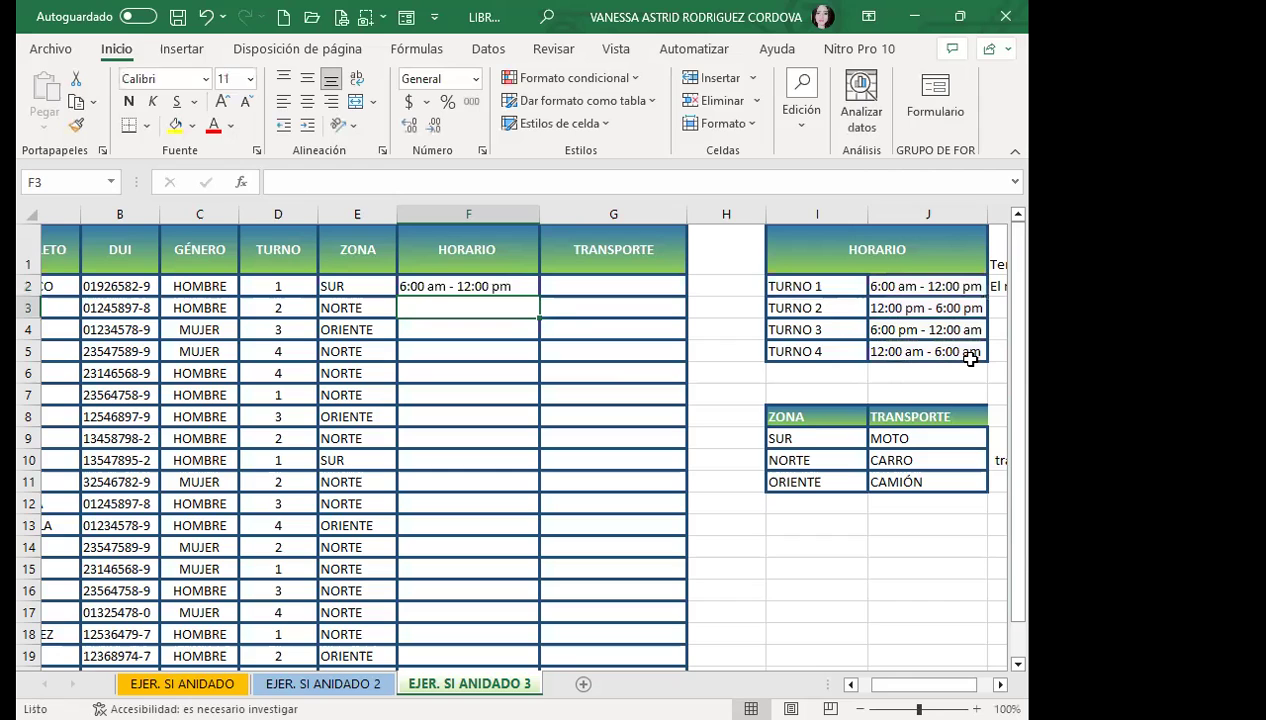
Fill F2's shift-hours formula down to F20 and check the copy in F20
left_click(480, 278)
mouse_move(542, 302)
left_mouse_down()
mouse_move(507, 618)
mouse_move(473, 546)
left_mouse_up()
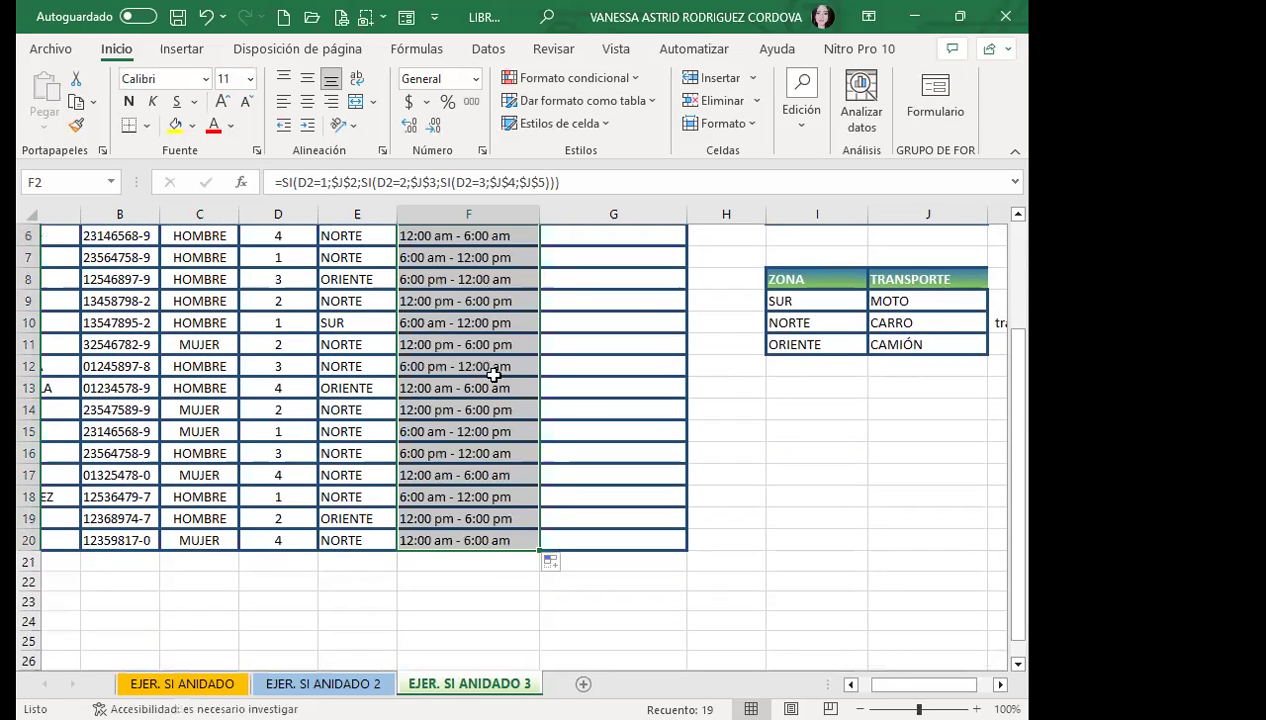
left_click(265, 540)
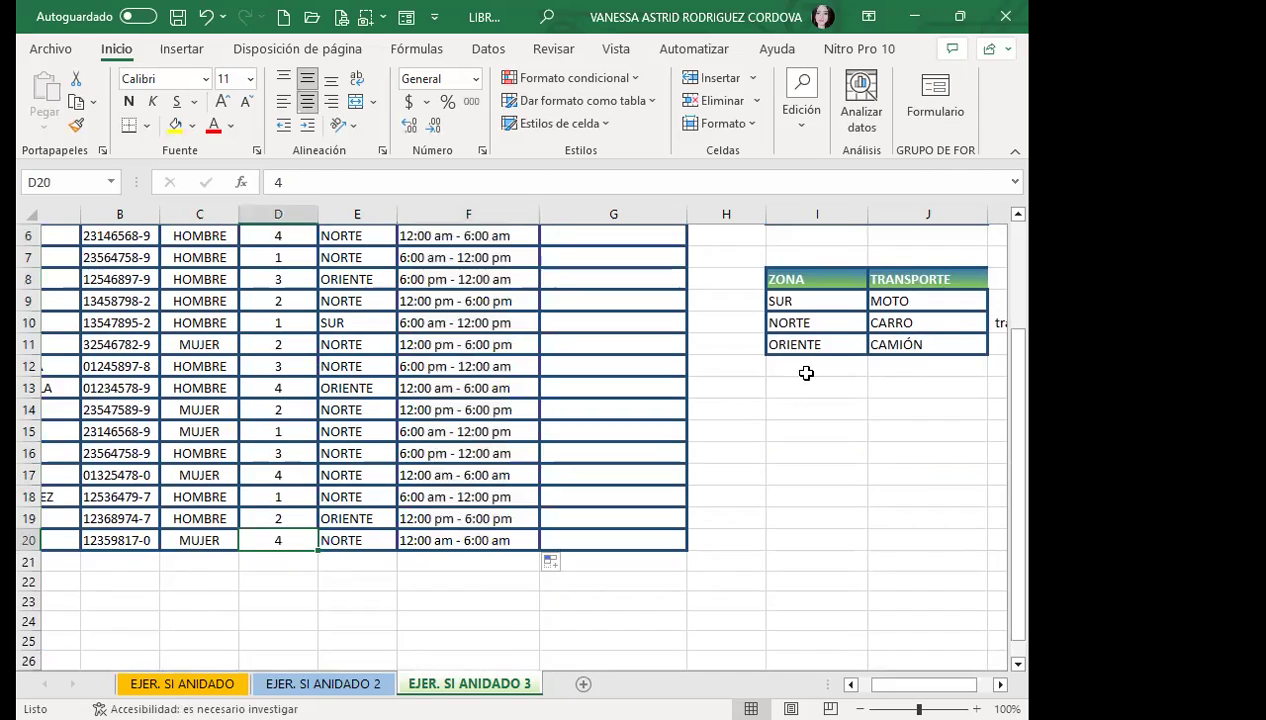
scroll(806, 373, "up", 2)
scroll(571, 367, "down", 2)
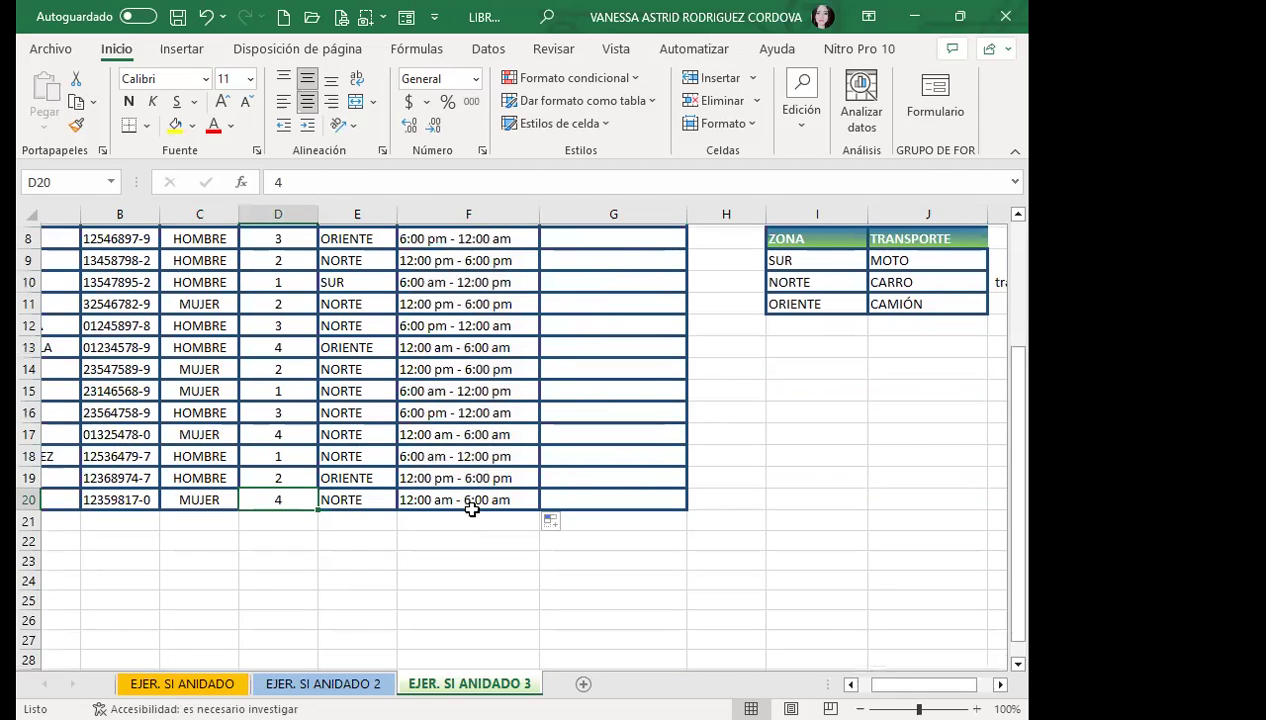
left_click(471, 509)
scroll(790, 410, "up", 3)
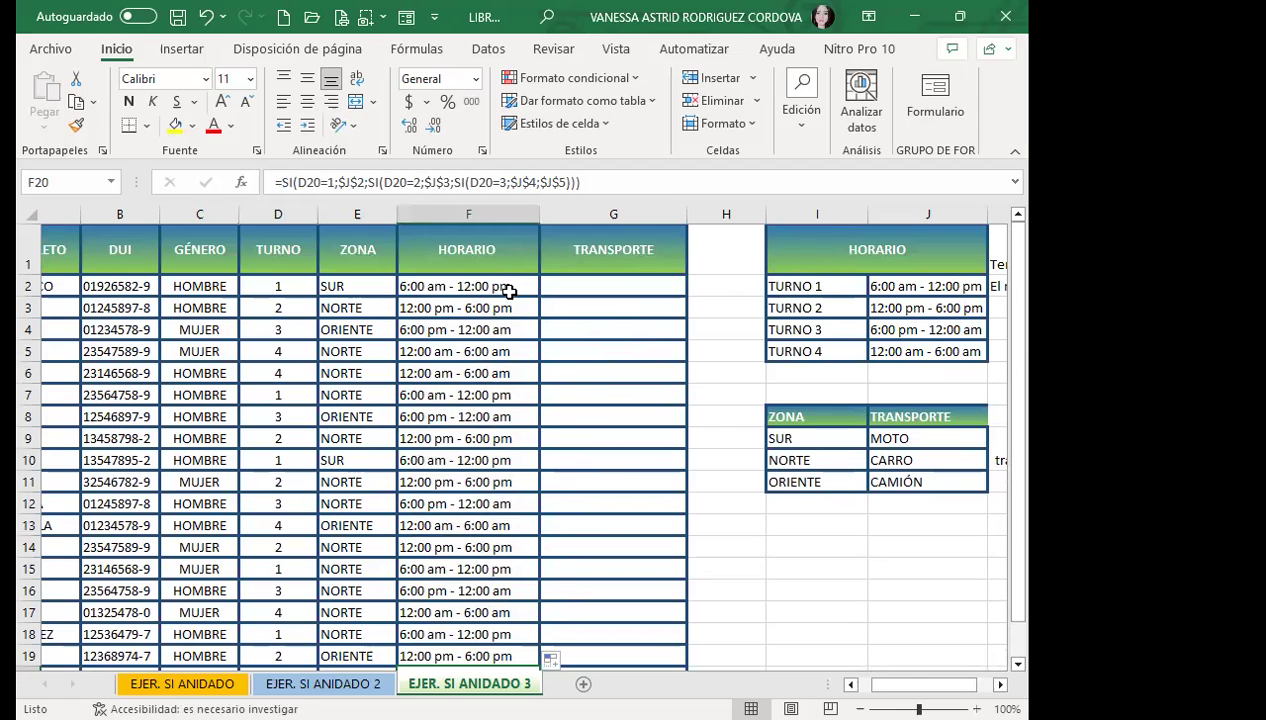
left_click(509, 290)
left_click(511, 308)
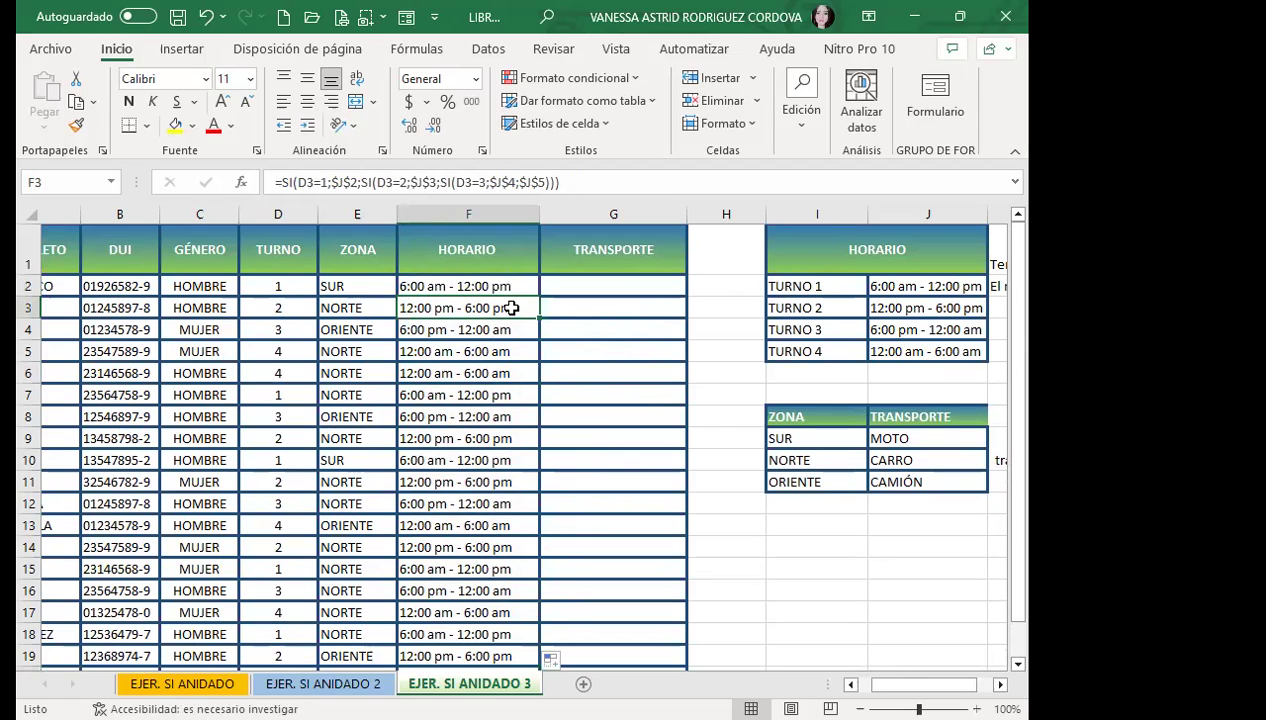
left_click(289, 484)
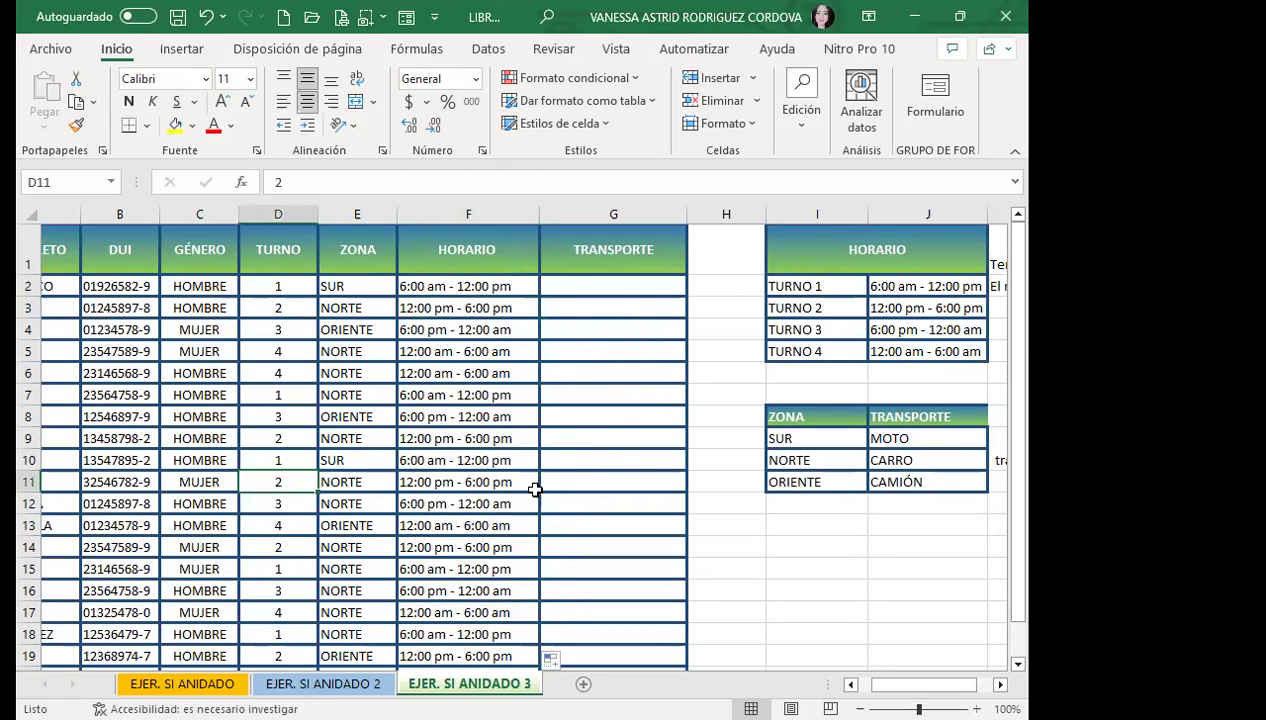
left_click(527, 482)
left_click(285, 525)
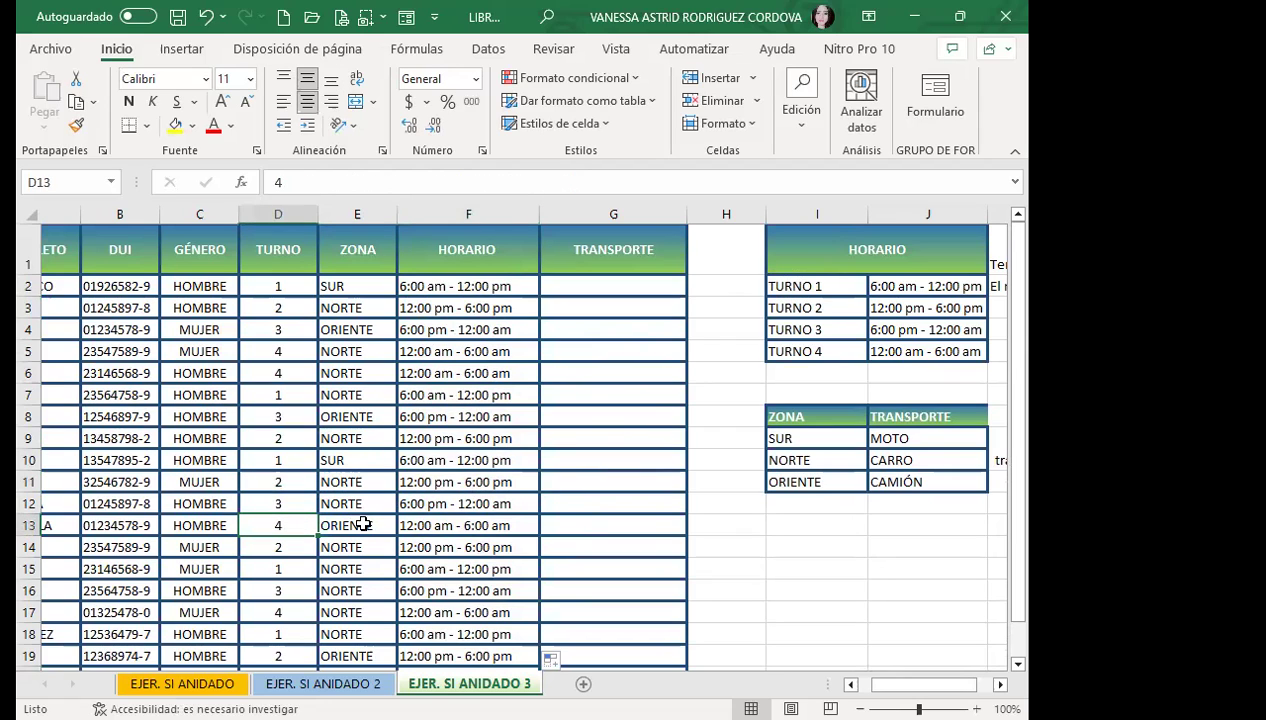
left_click(517, 525)
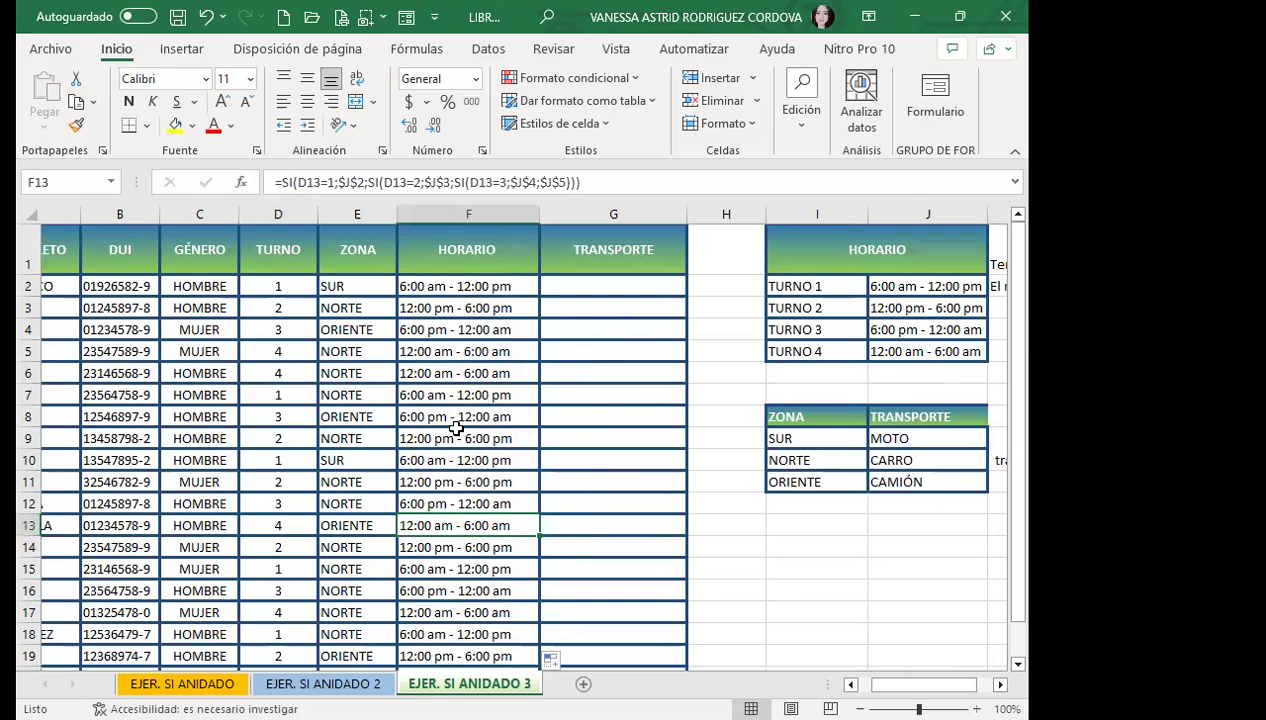
left_click(458, 322)
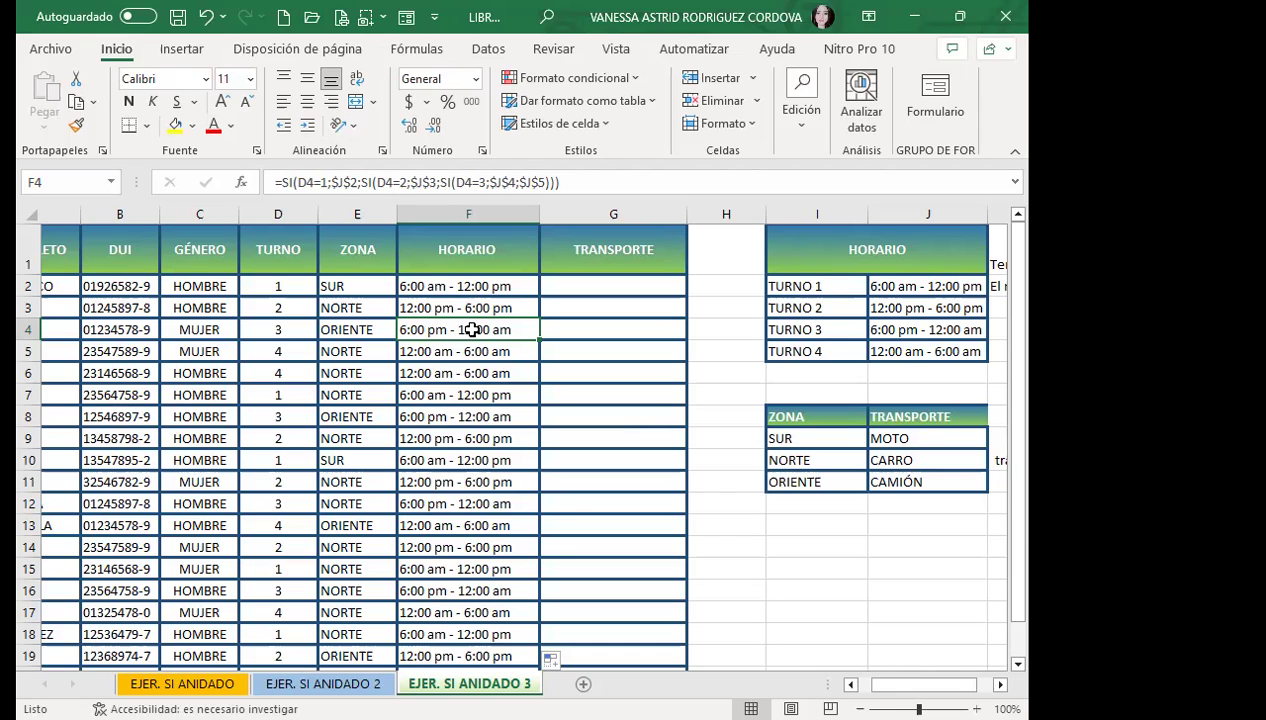
left_click(616, 285)
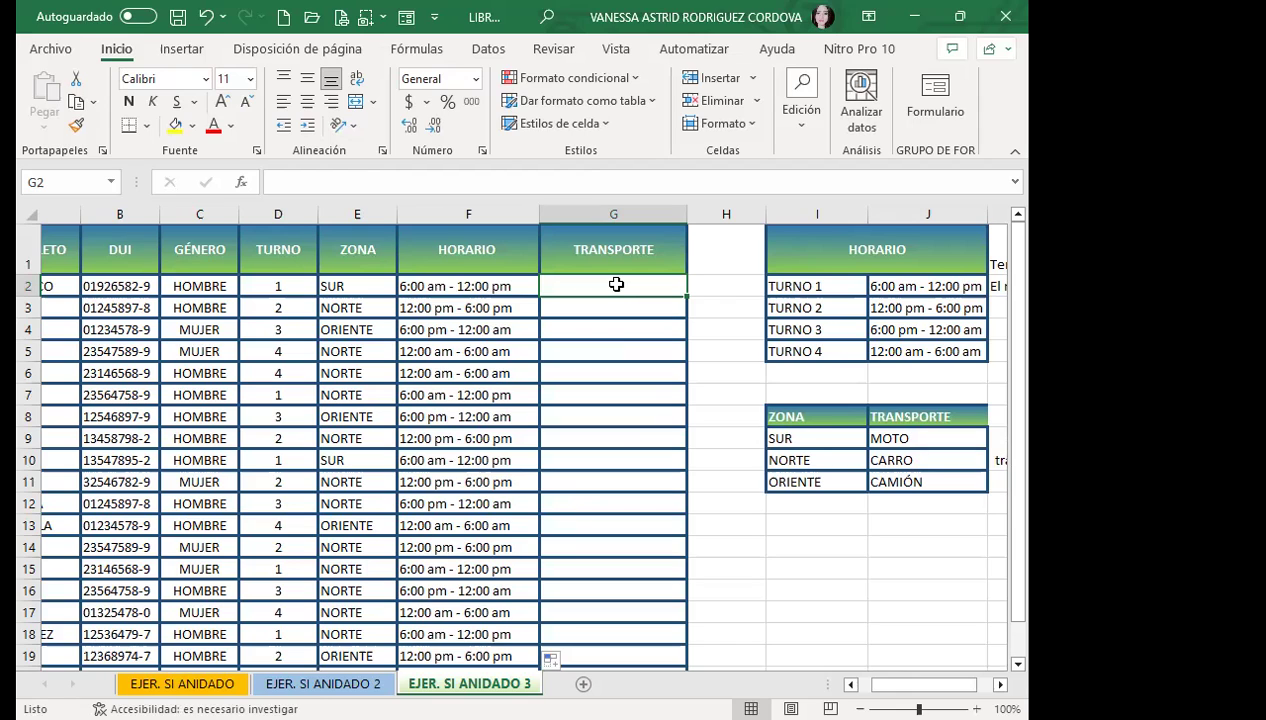
Start G2's formula as =SI(E2=I9, comparing row 2's zone with SUR
type("=")
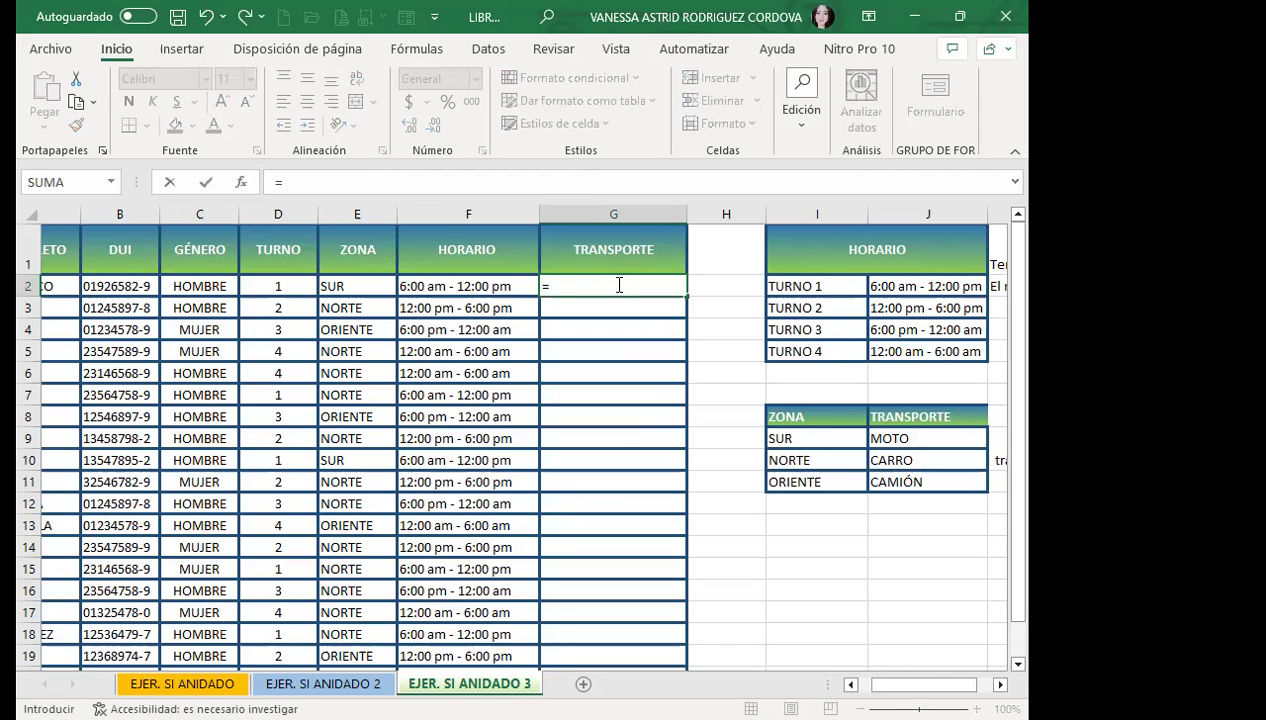
type("SI")
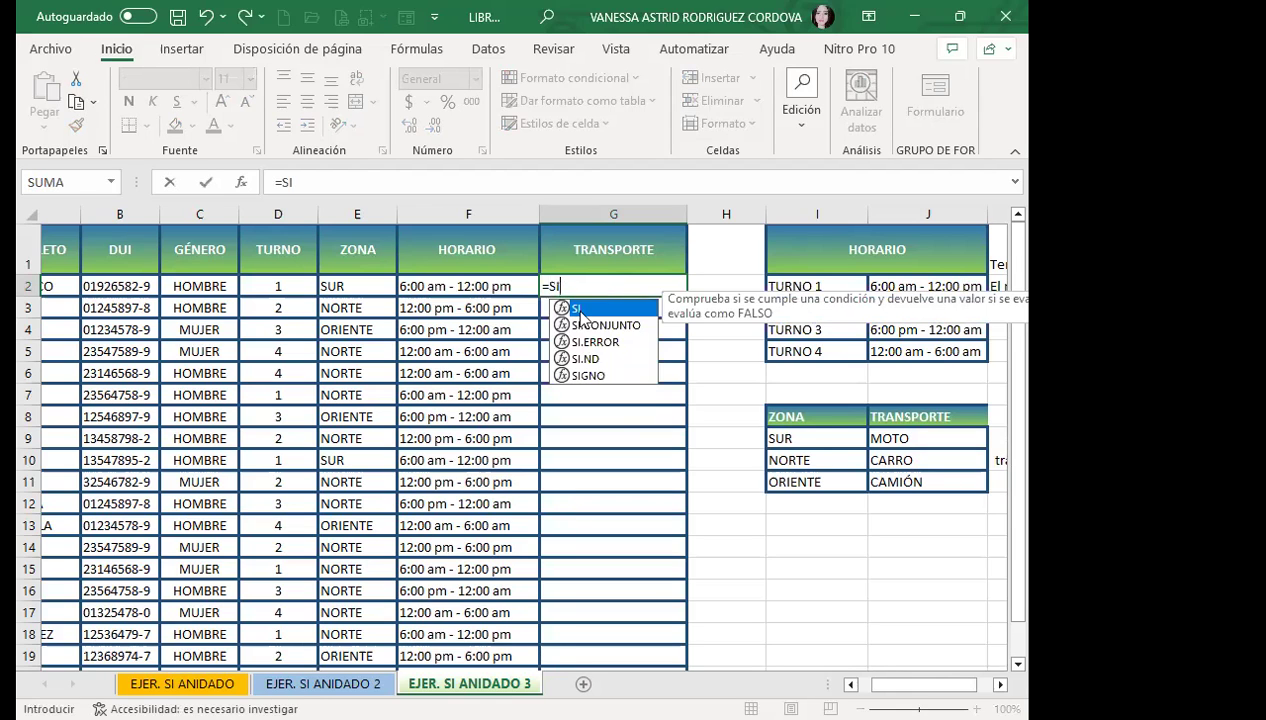
type("(")
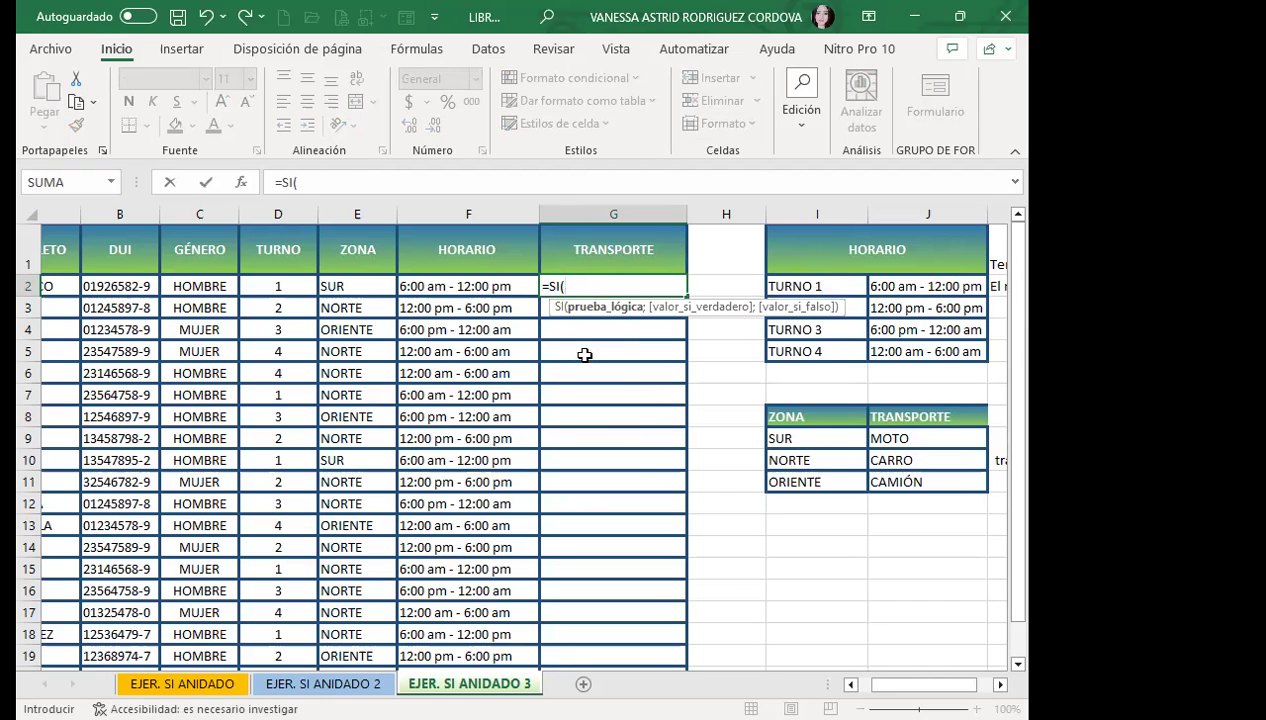
left_click(366, 286)
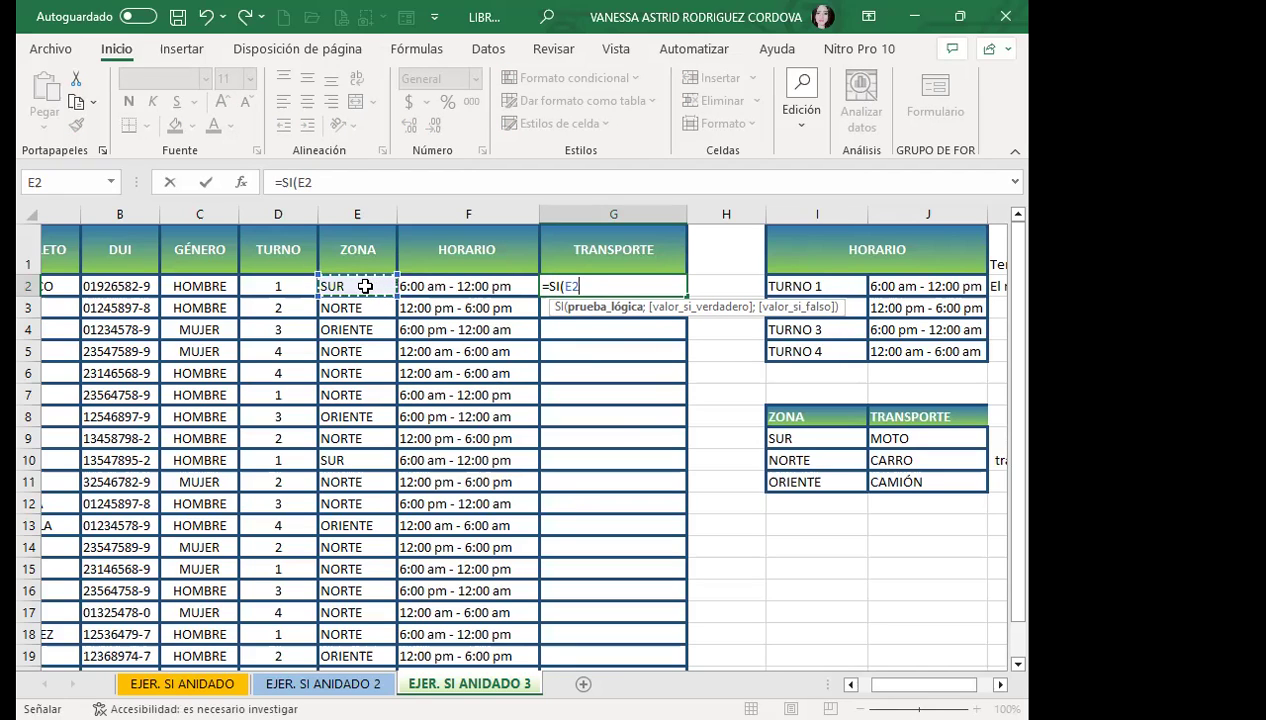
type("=")
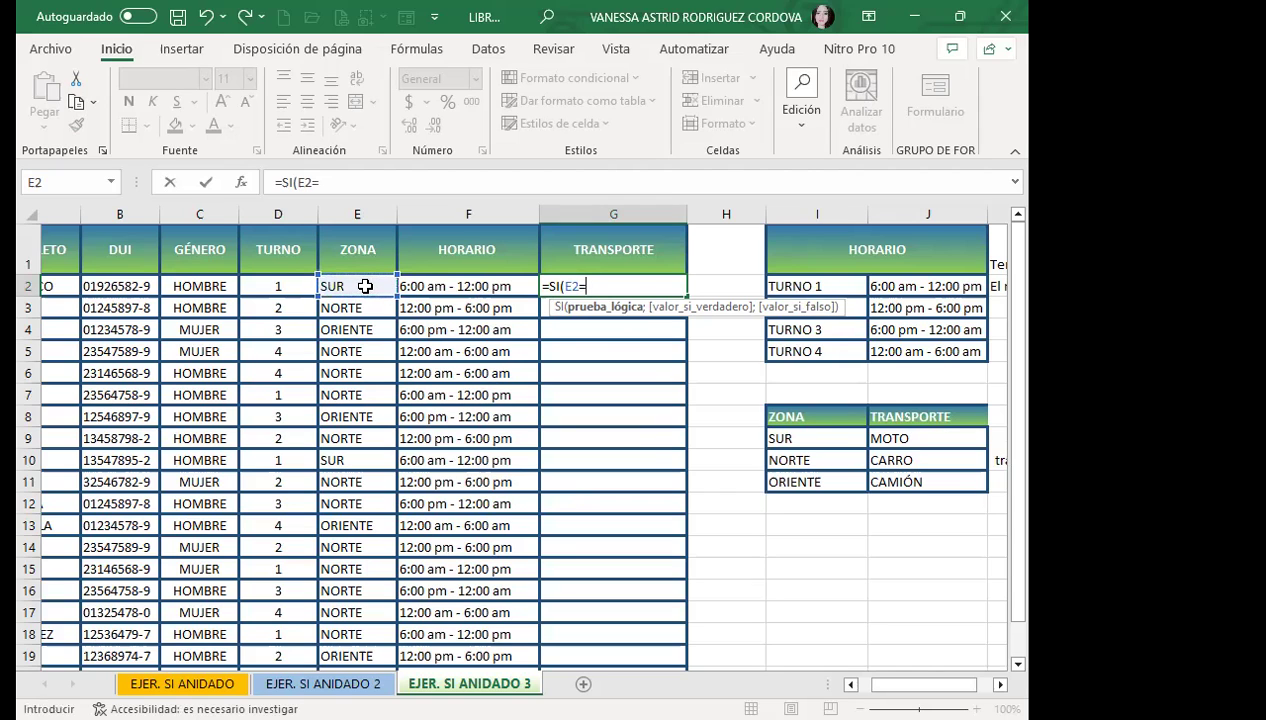
left_click(818, 434)
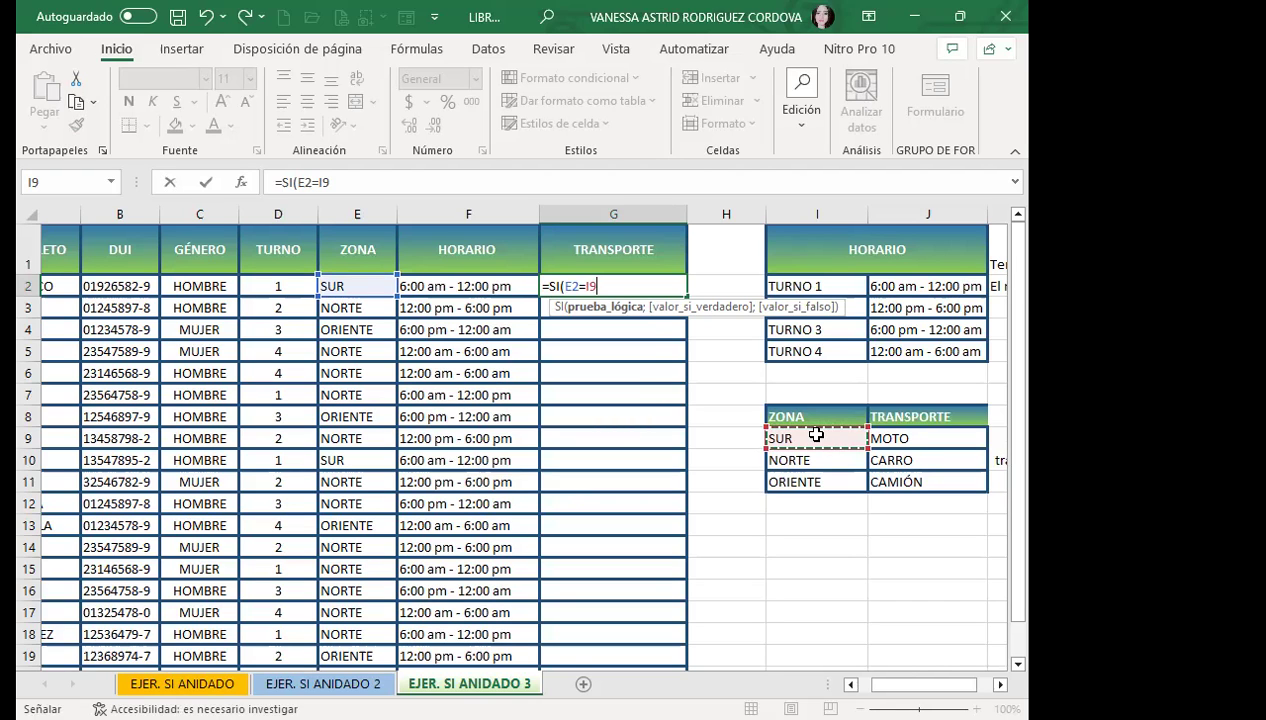
Lock I9 as $I$9 and return absolute $J$9 (MOTO) when the zone is SUR
key("F4")
type("$I$9;")
left_click(920, 438)
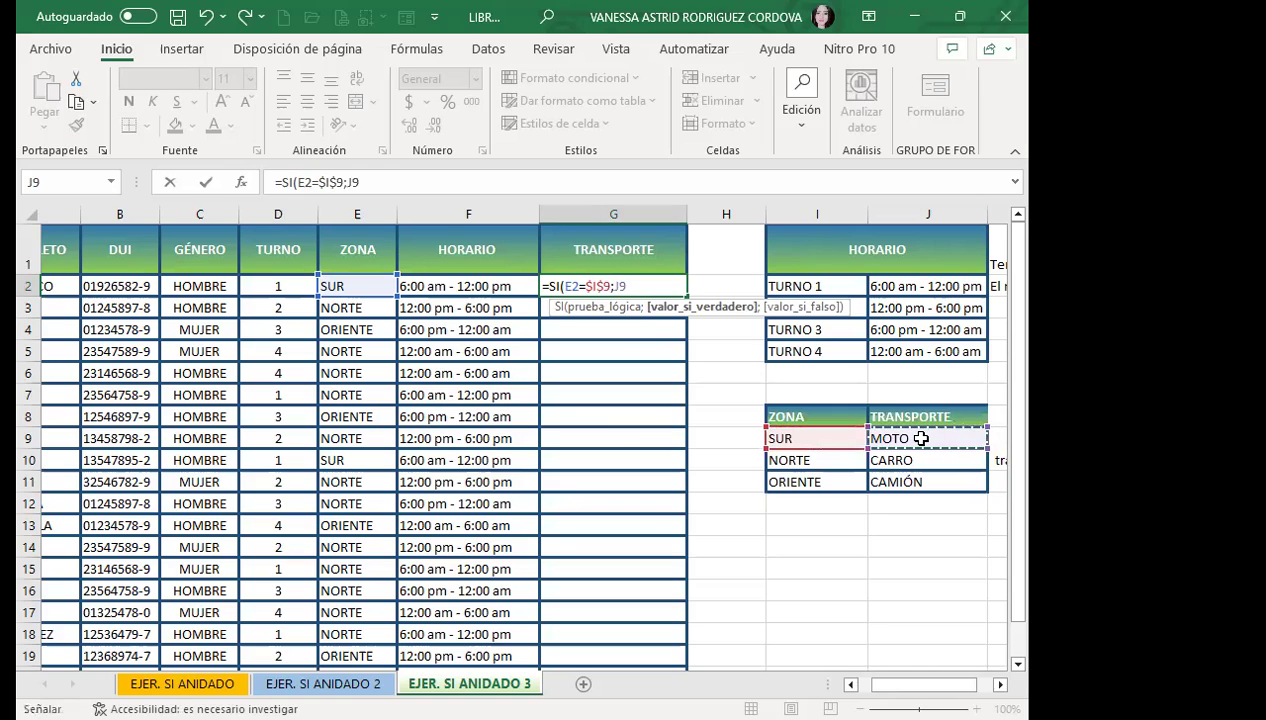
key("F4")
Add a nested SI testing E2 against absolute $I$10 (NORTE)
type("$J$9;")
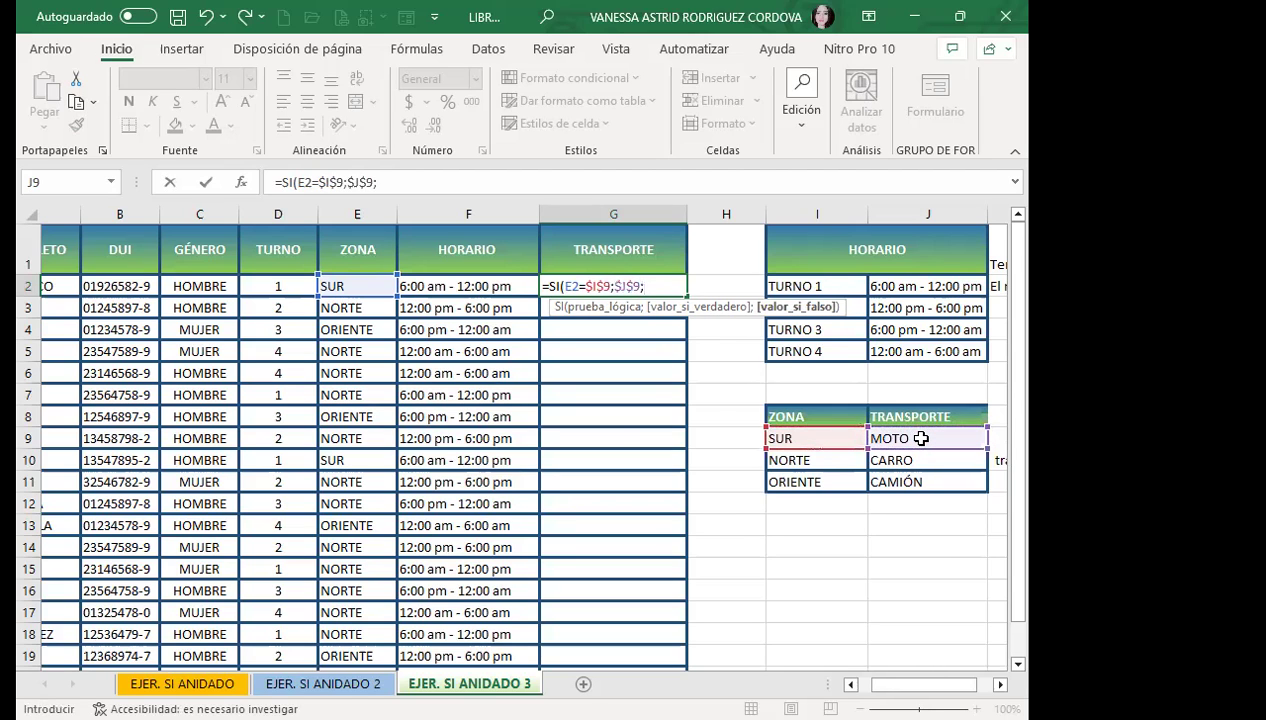
type("I")
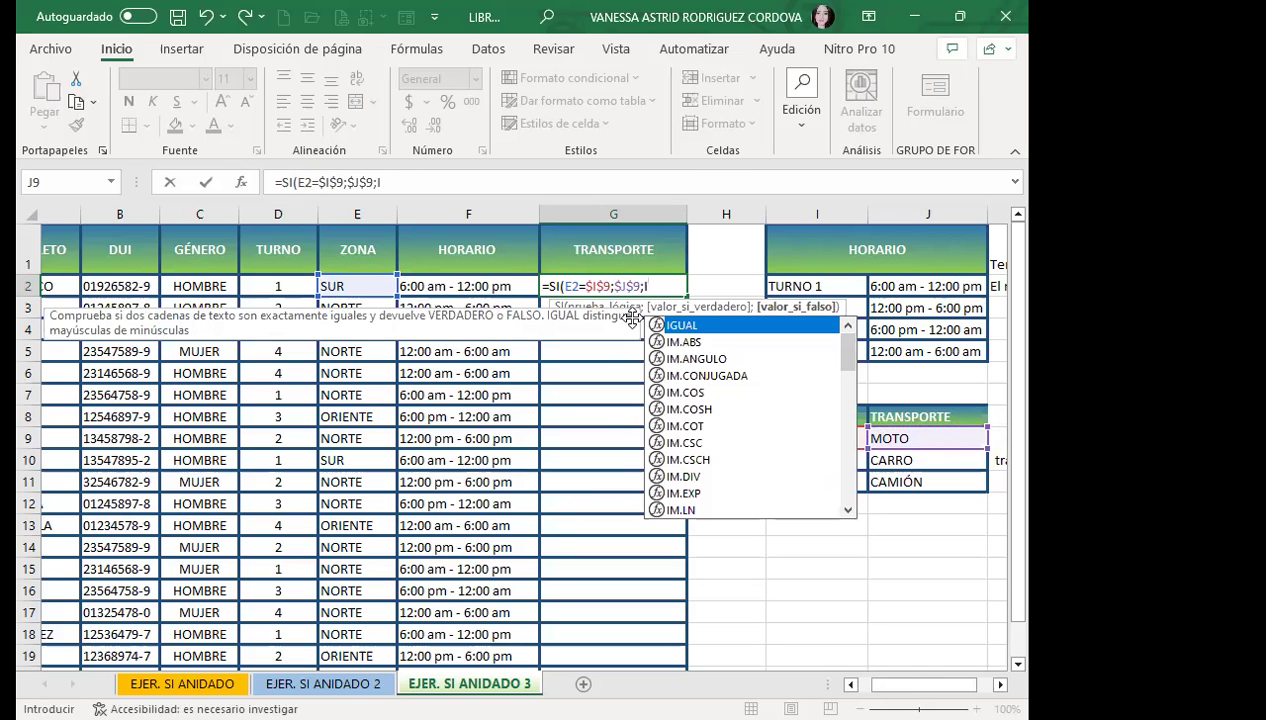
key("BackSpace")
type("SI")
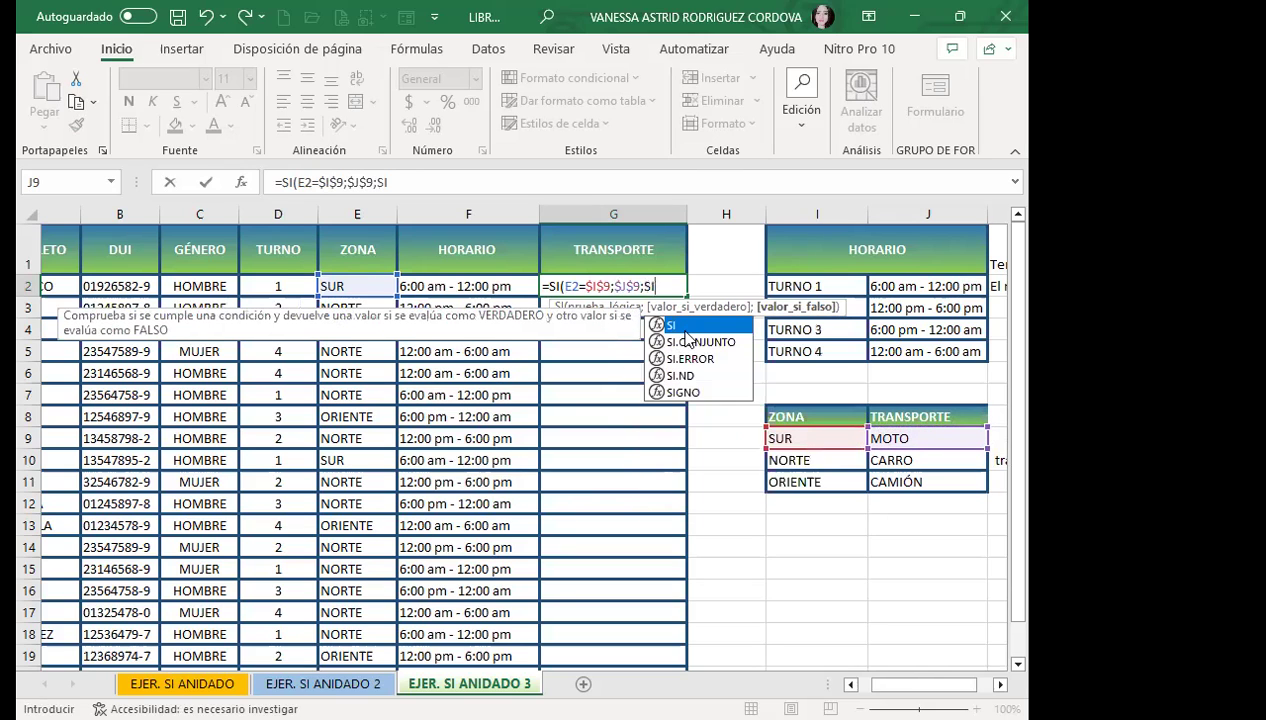
type("(")
left_click(341, 285)
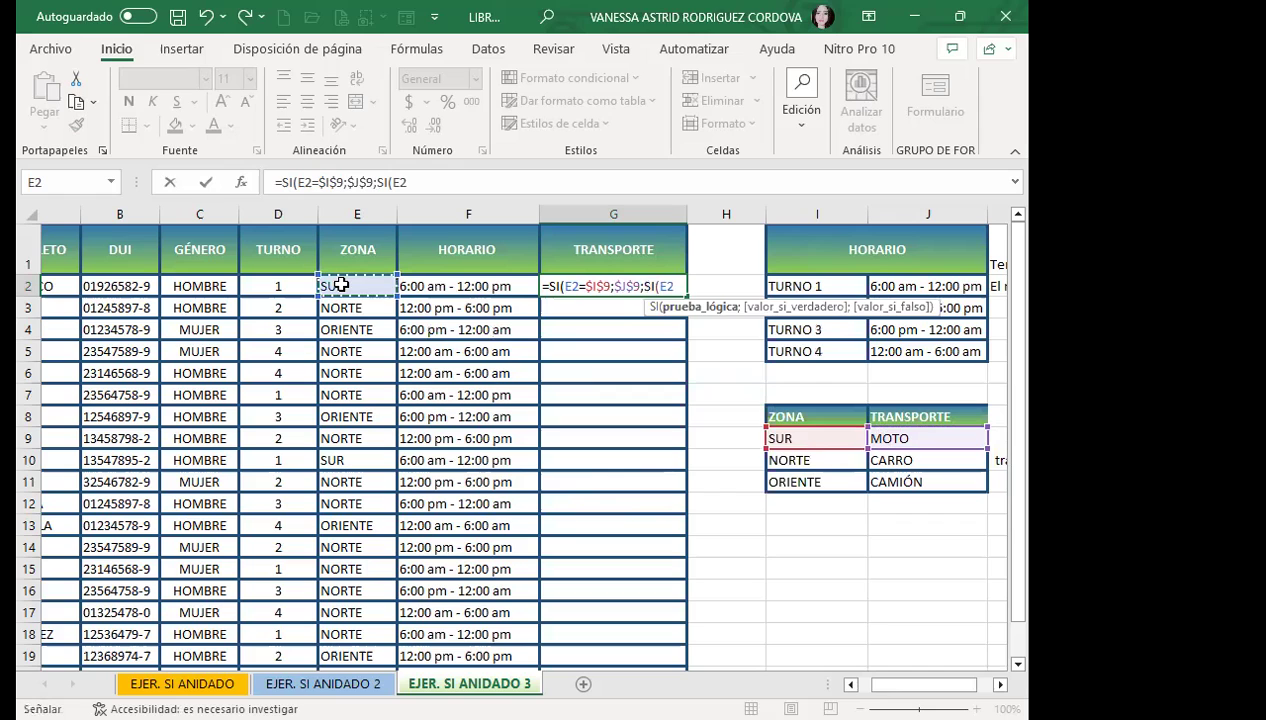
type("=")
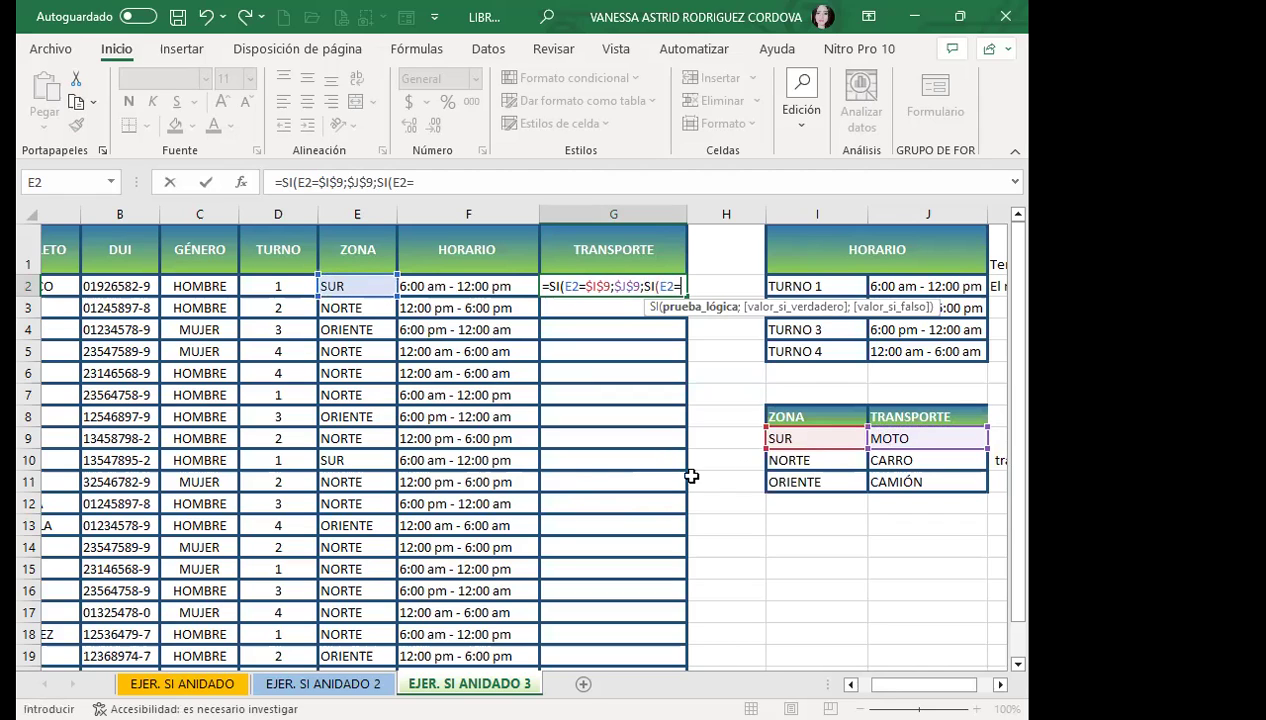
left_click(788, 465)
key("F4")
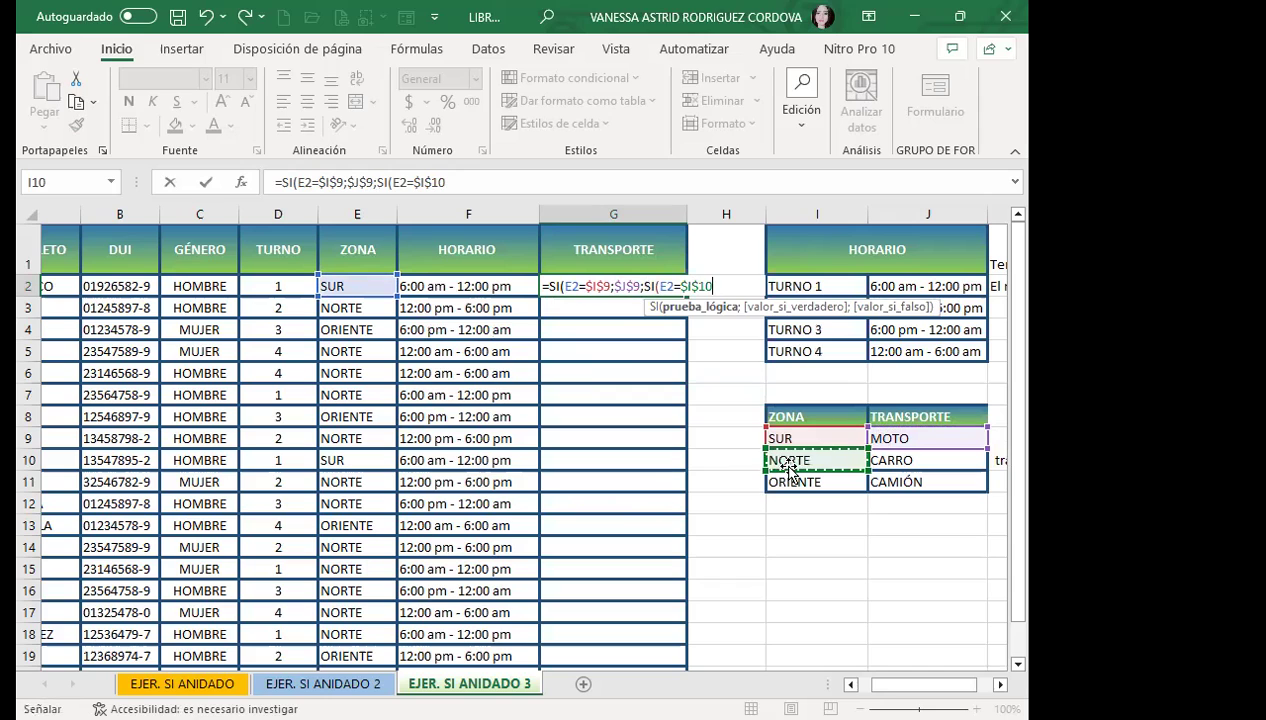
Return $J$10 (CARRO) for NORTE, otherwise $J$11 (CAMIÓN), closing with ))
type(";")
left_click(958, 456)
key("F4")
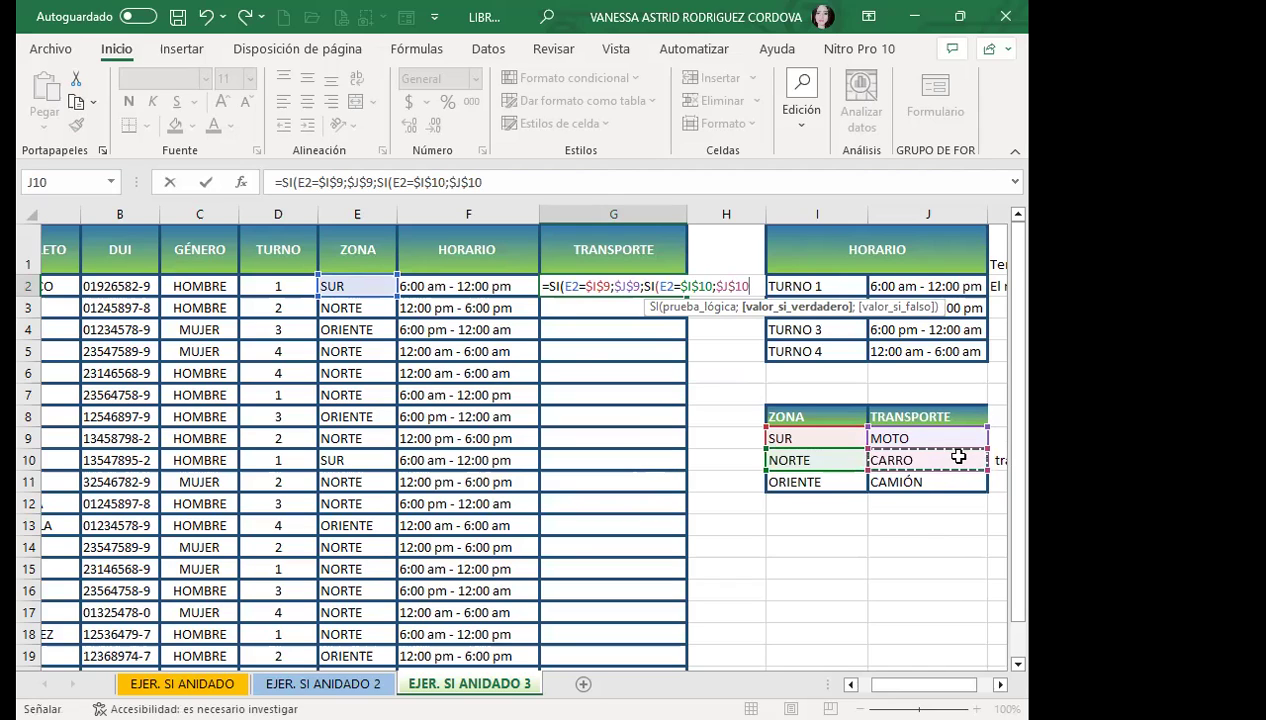
type(";")
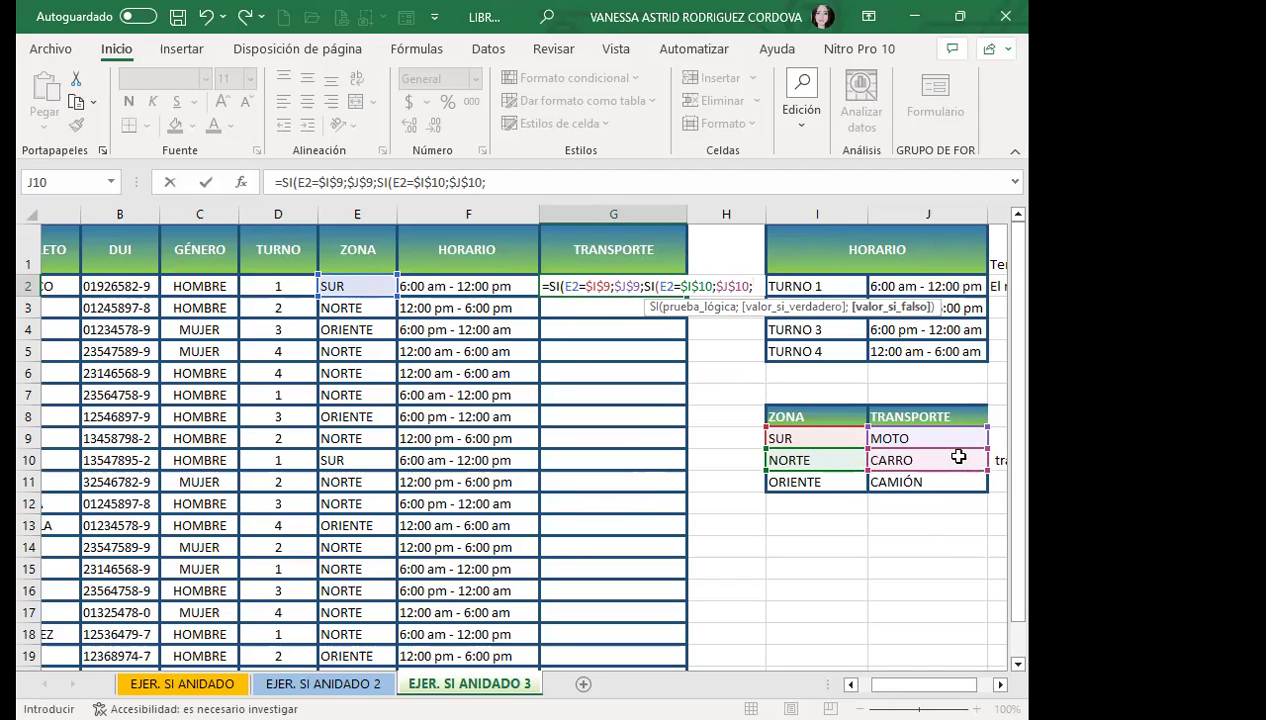
left_click(941, 486)
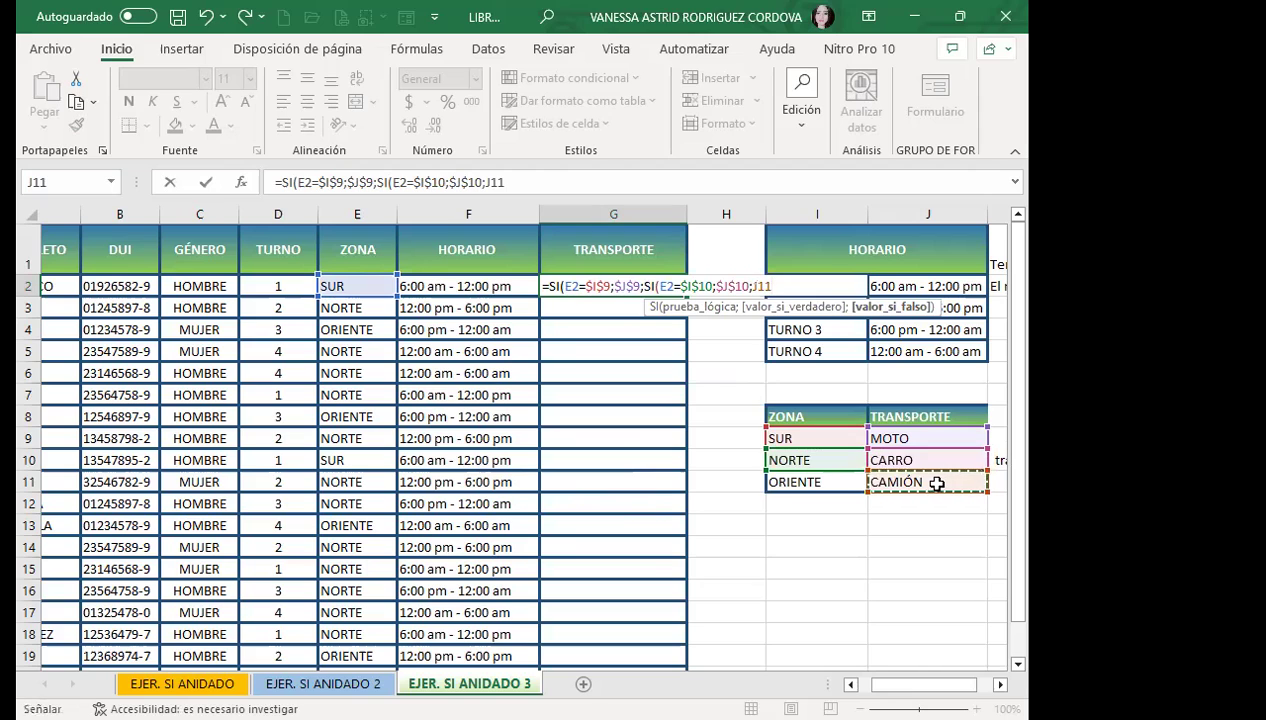
key("F4")
type("))")
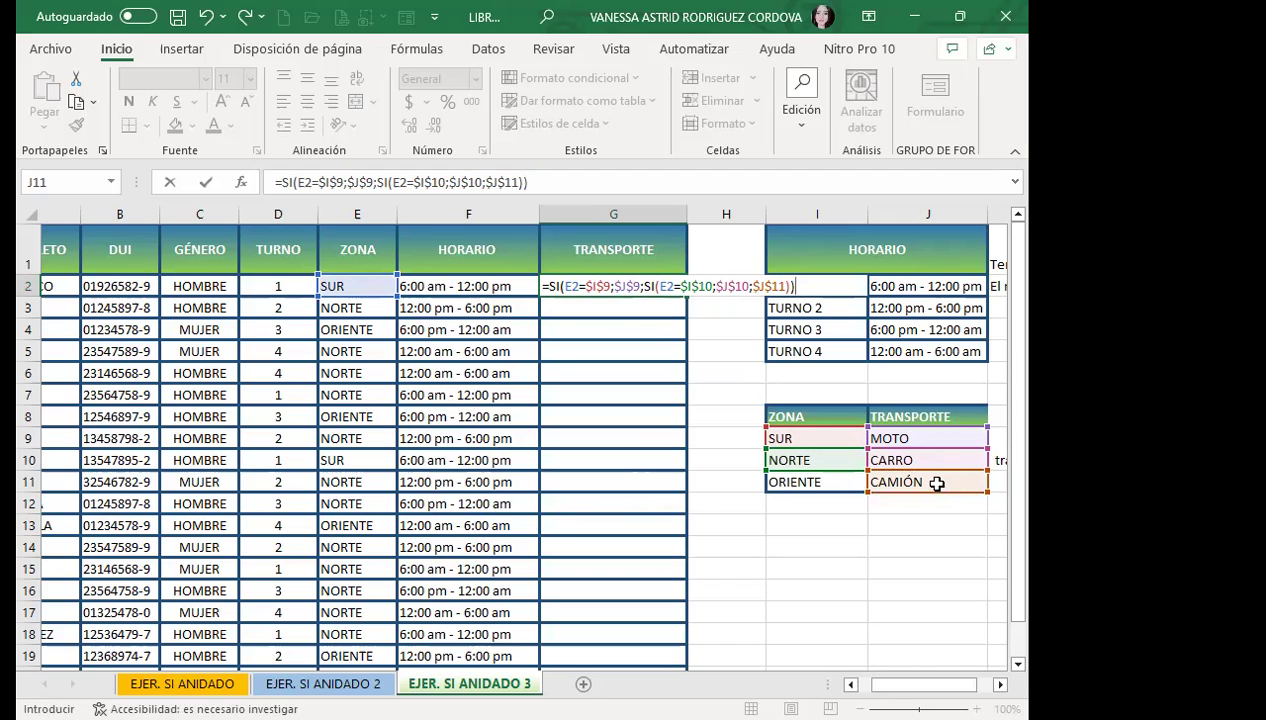
Commit G2's nested formula and fill it down to G20
key("Return")
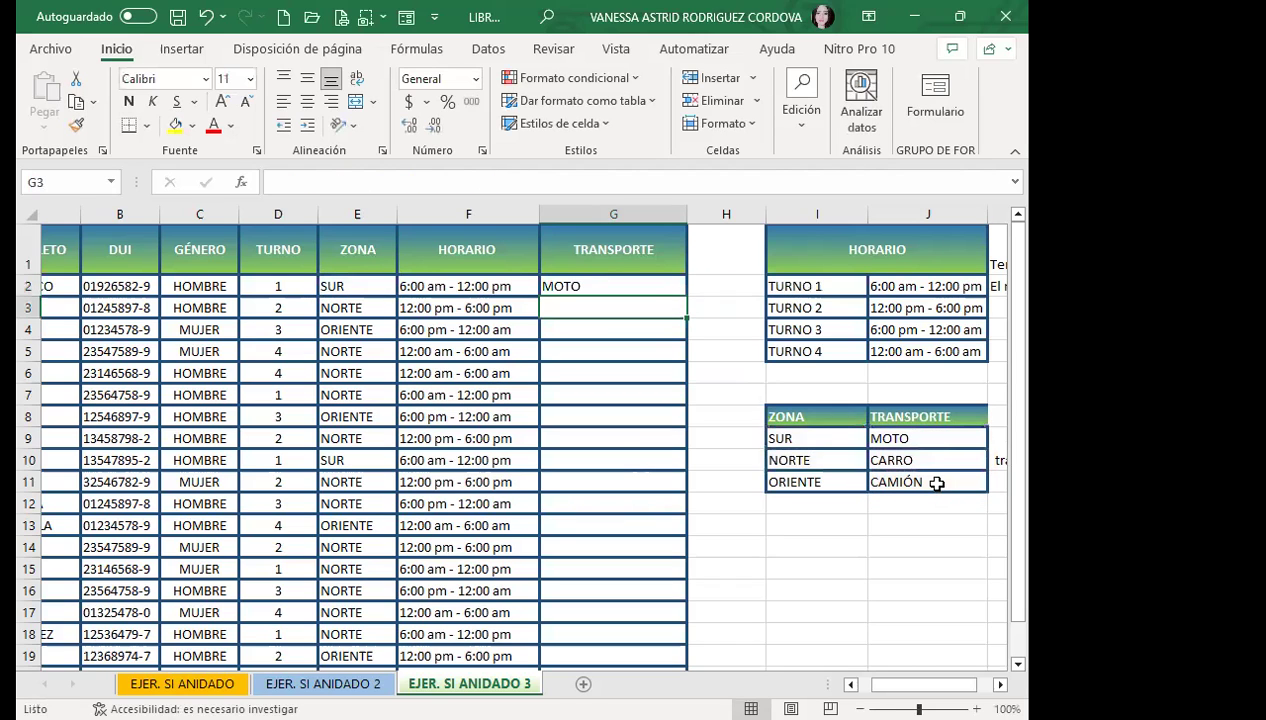
left_click(630, 288)
mouse_move(686, 296)
left_mouse_down()
mouse_move(653, 616)
mouse_move(604, 556)
mouse_move(602, 520)
left_mouse_up()
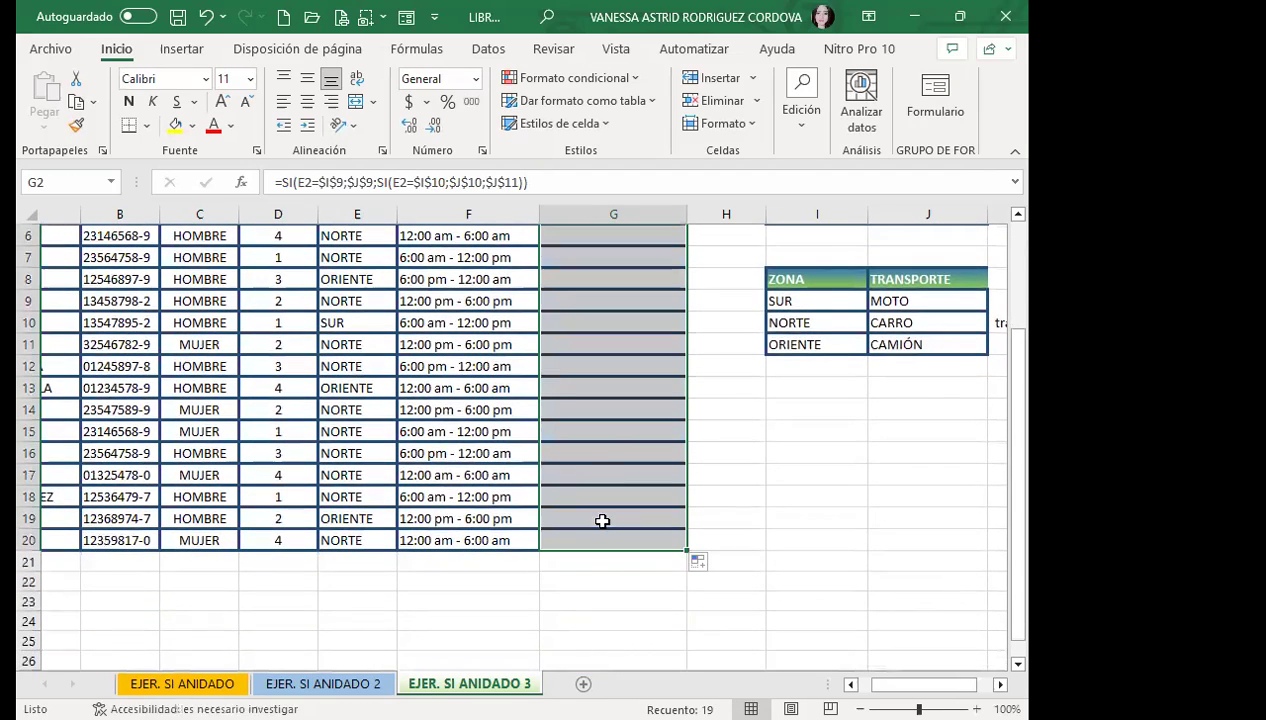
Select the filled TRANSPORTE results G2:G20
scroll(600, 418, "up", 2)
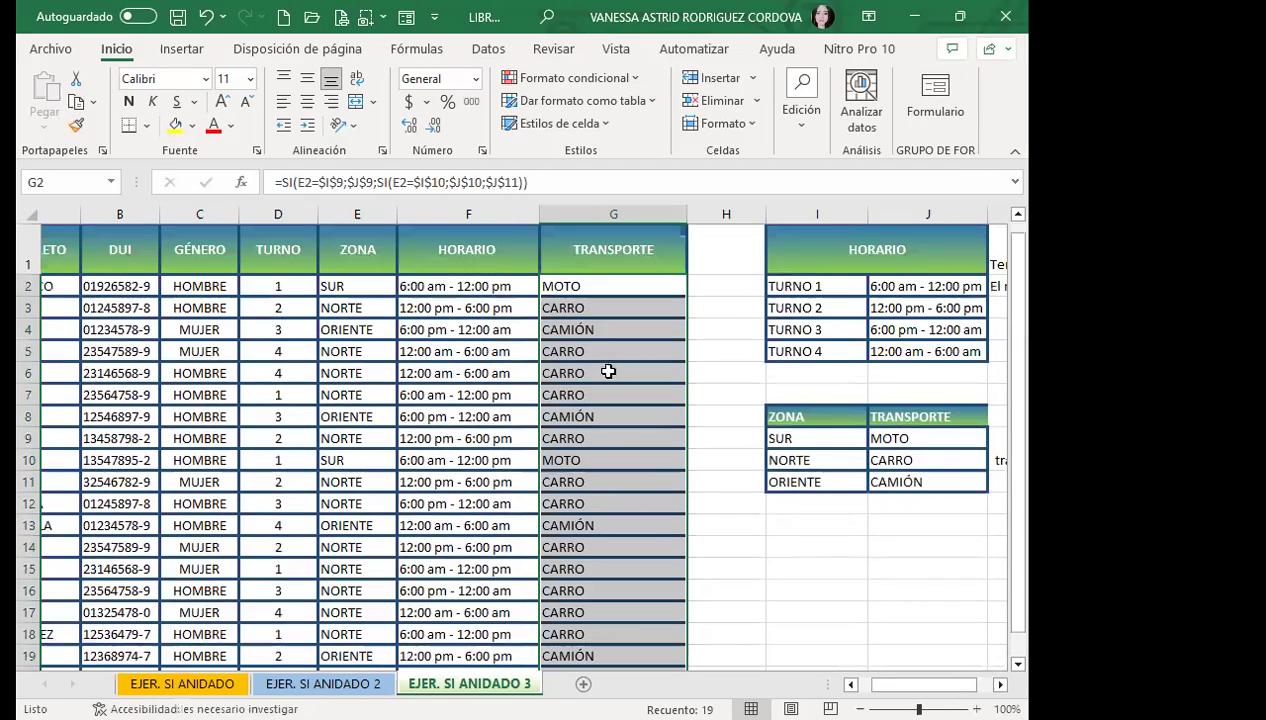
left_click(608, 283)
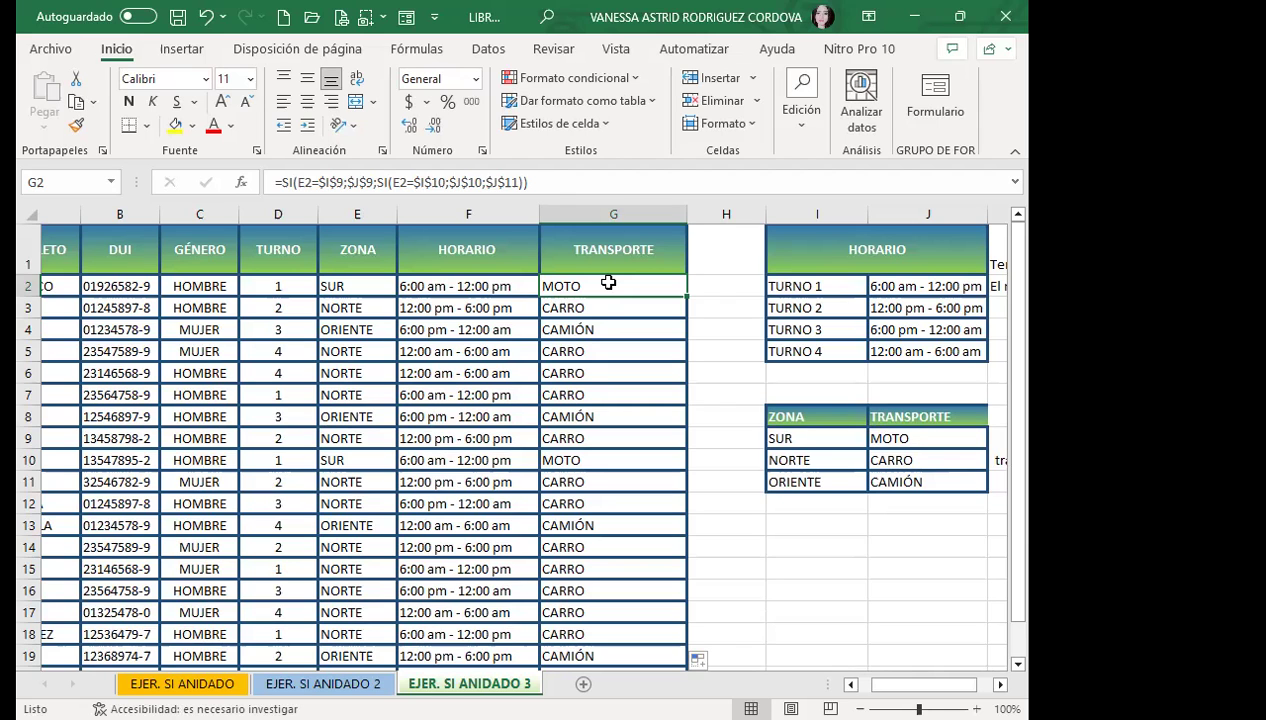
left_click_drag(608, 283, 580, 562)
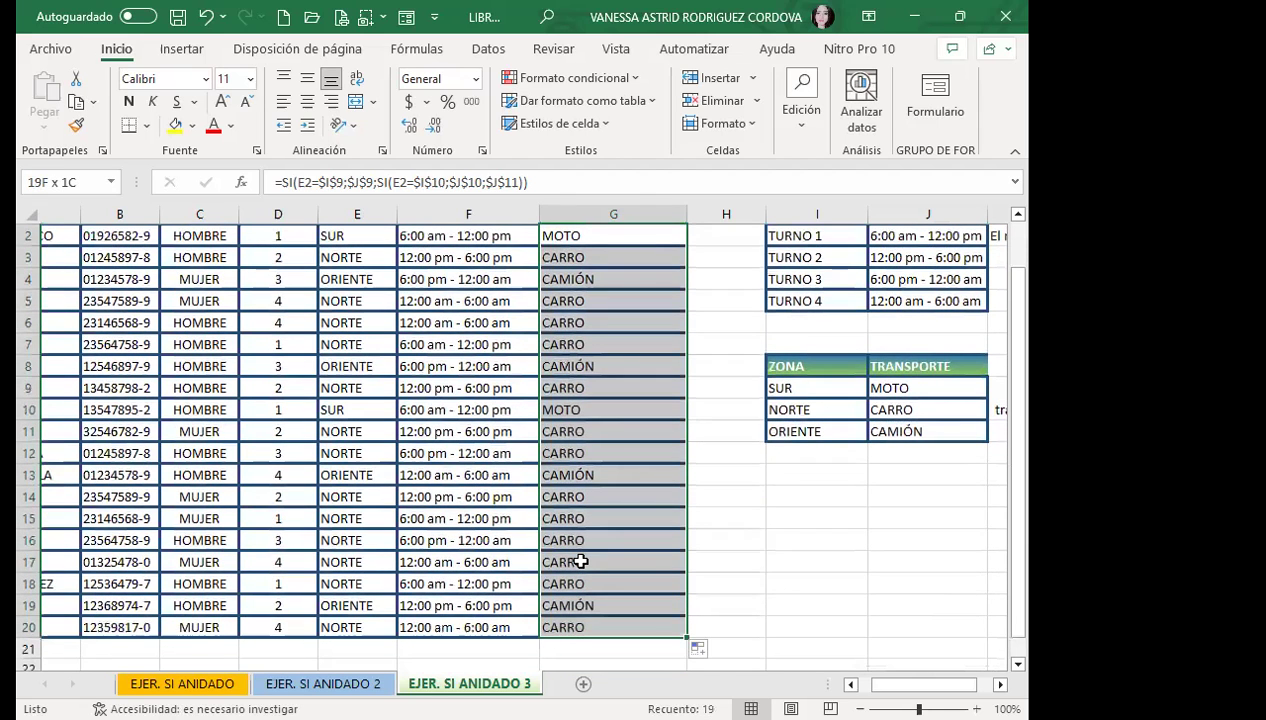
Delete the formula results in G2:G20 and return to G2
key("Delete")
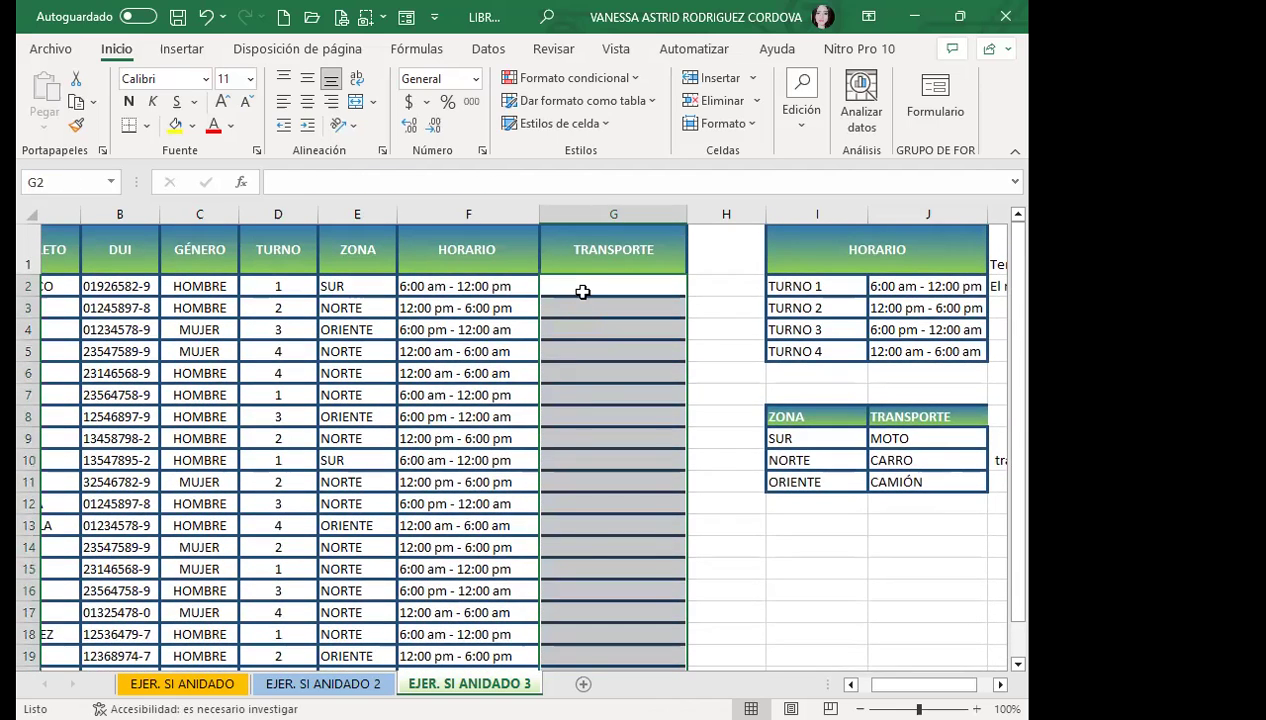
left_click(582, 292)
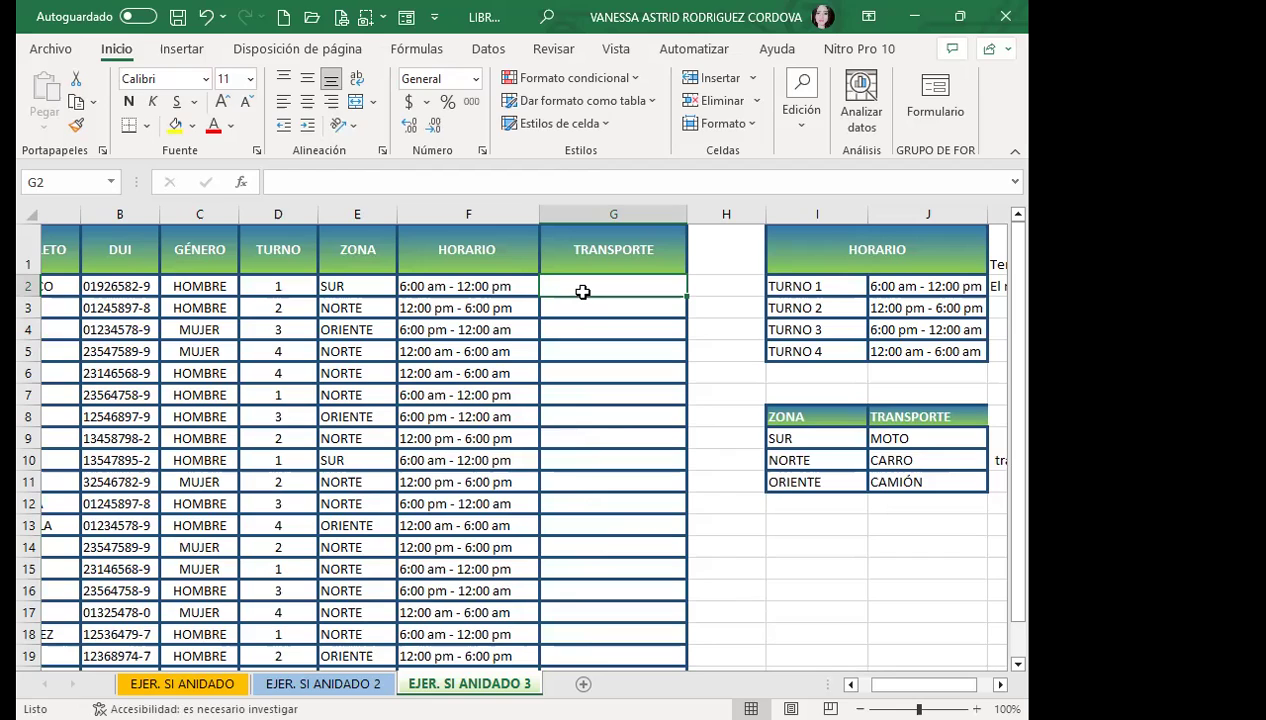
Re-enter =SI(E2=I9 in G2, testing E2's zone against SUR
type("=")
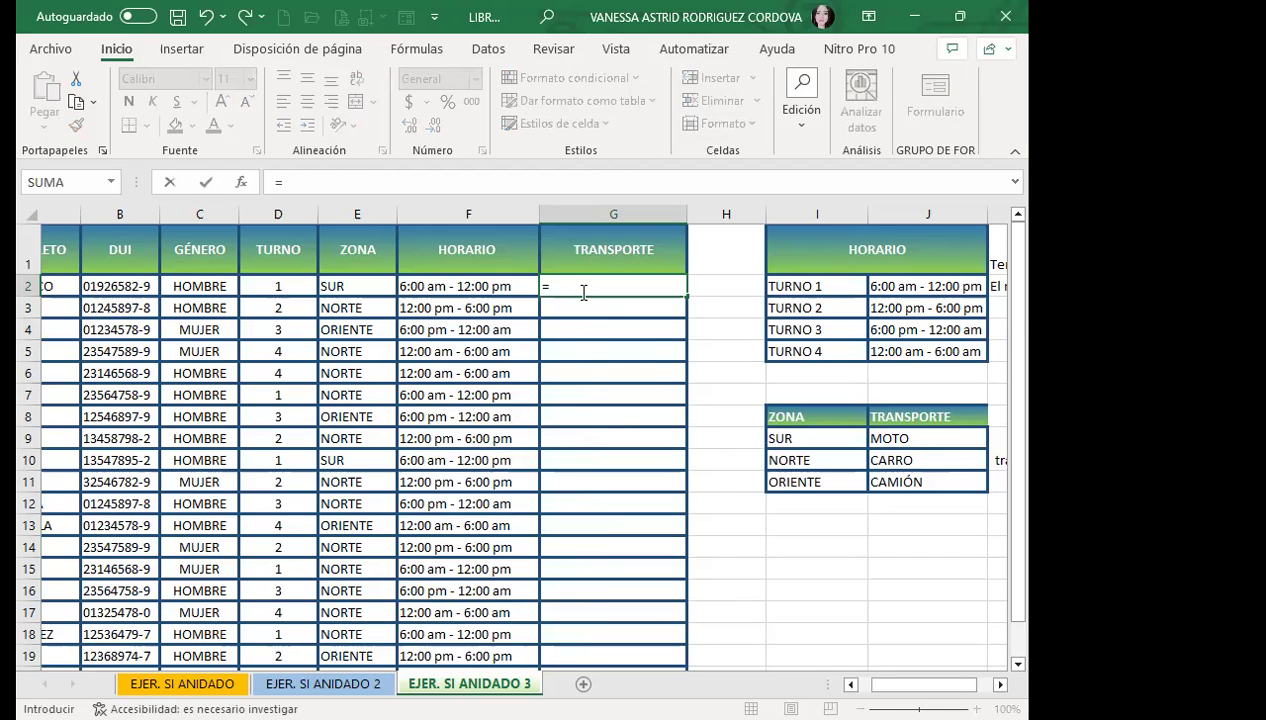
type("SI(")
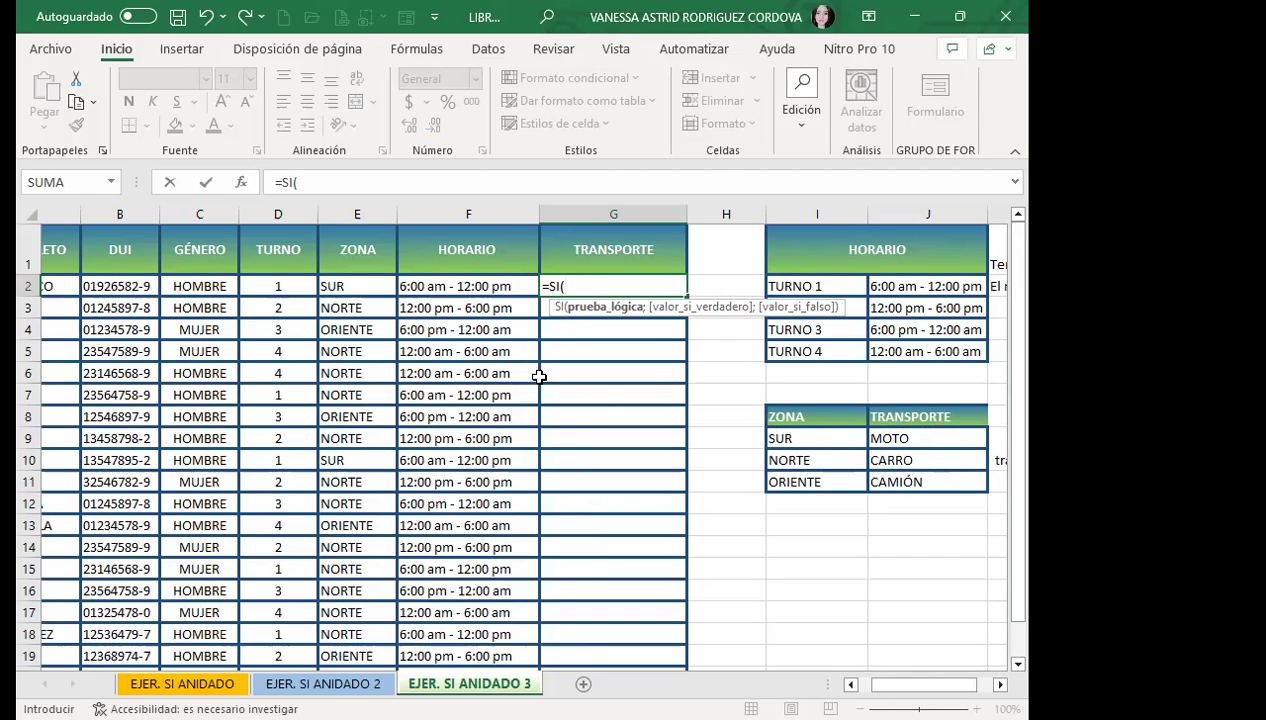
left_click(334, 285)
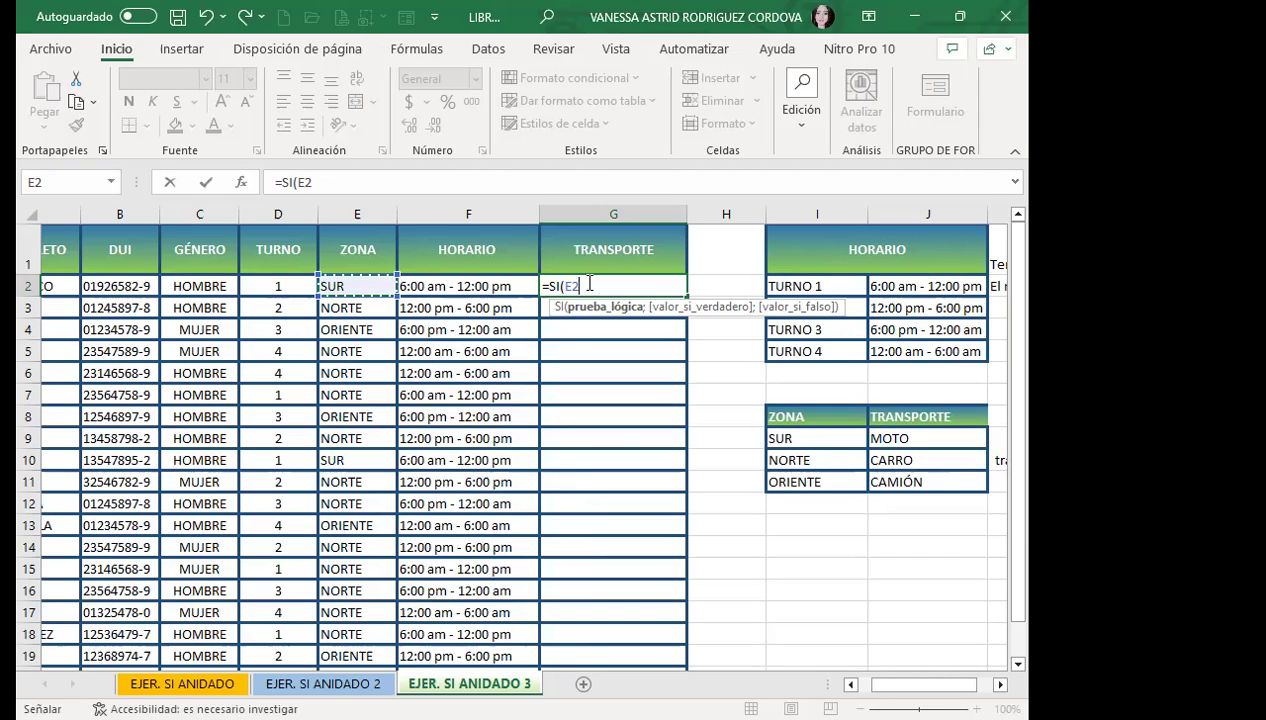
type("=")
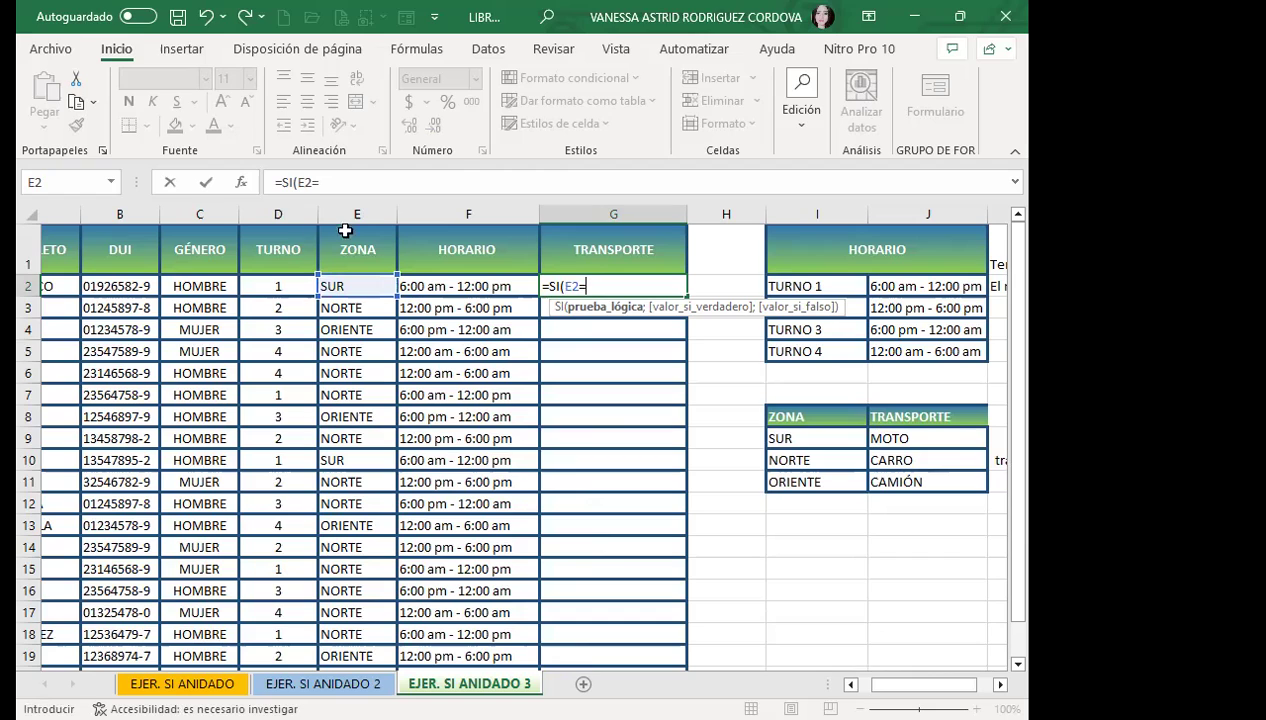
left_click(826, 437)
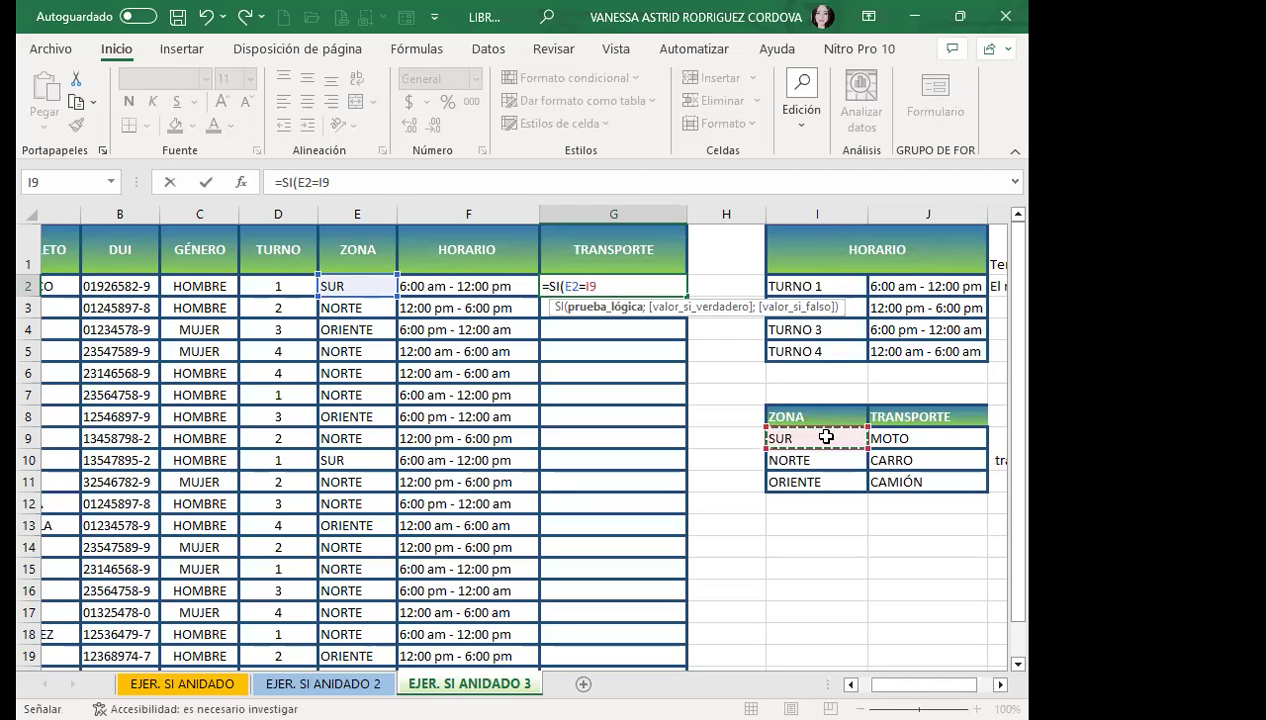
Make I9 absolute, return $J$9 (MOTO) as the true branch, and begin a nested SI(
key("F4")
type("$I$9;")
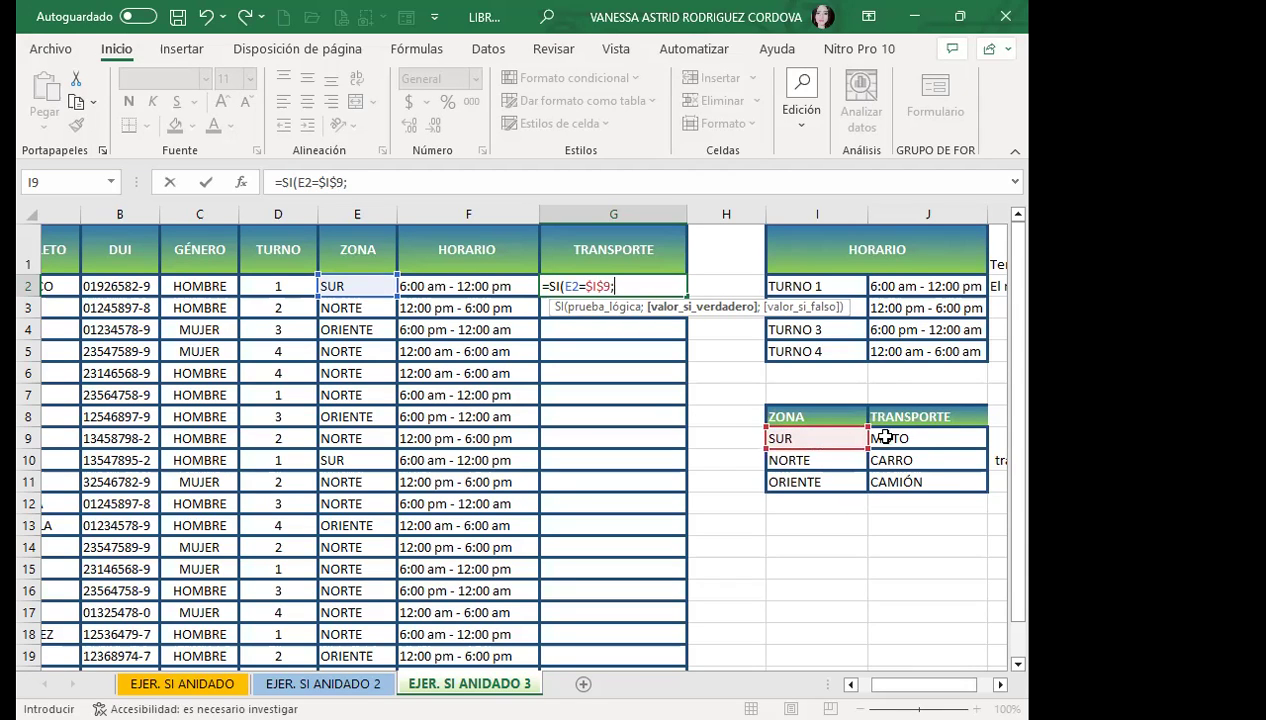
left_click(937, 437)
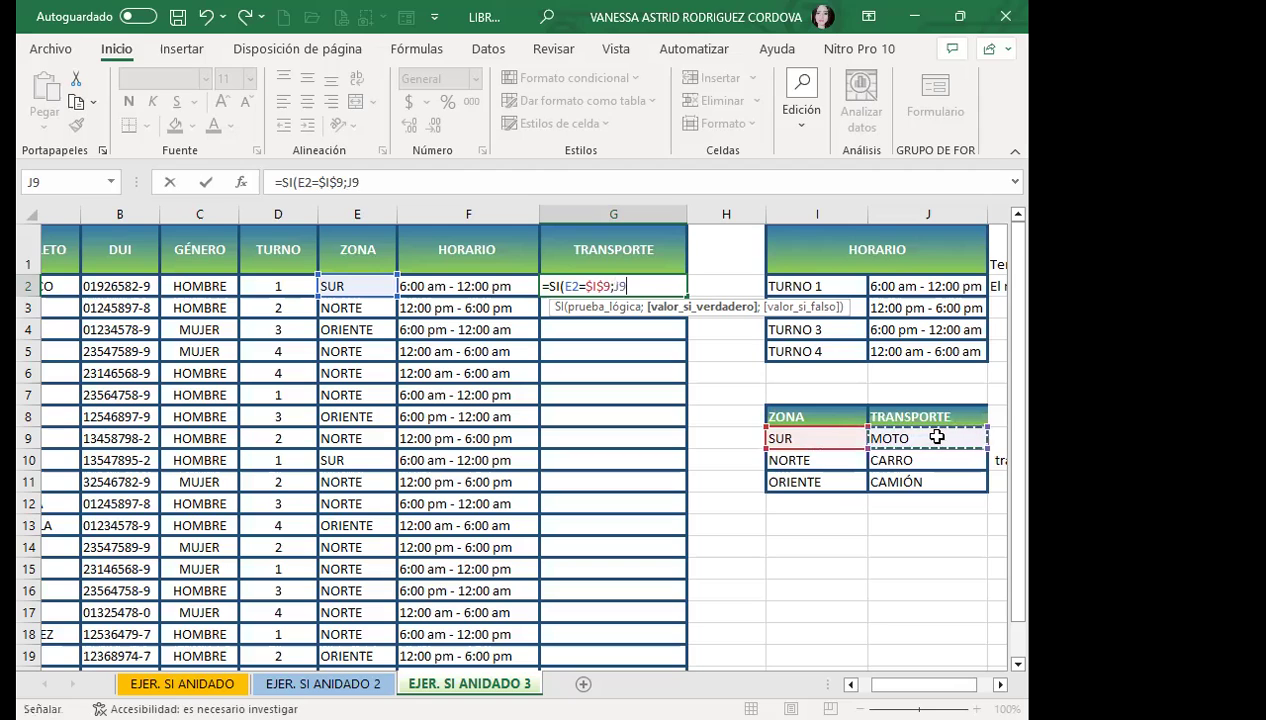
key("F4")
type("$J$9;")
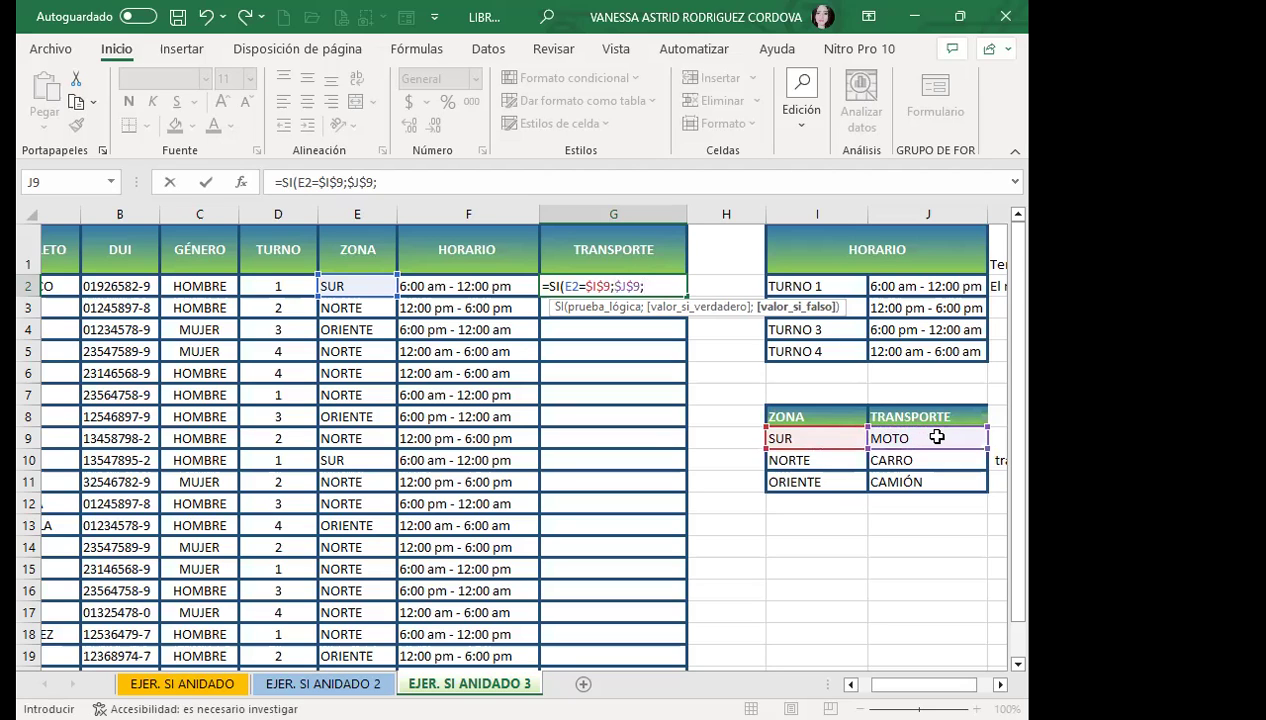
type("SI")
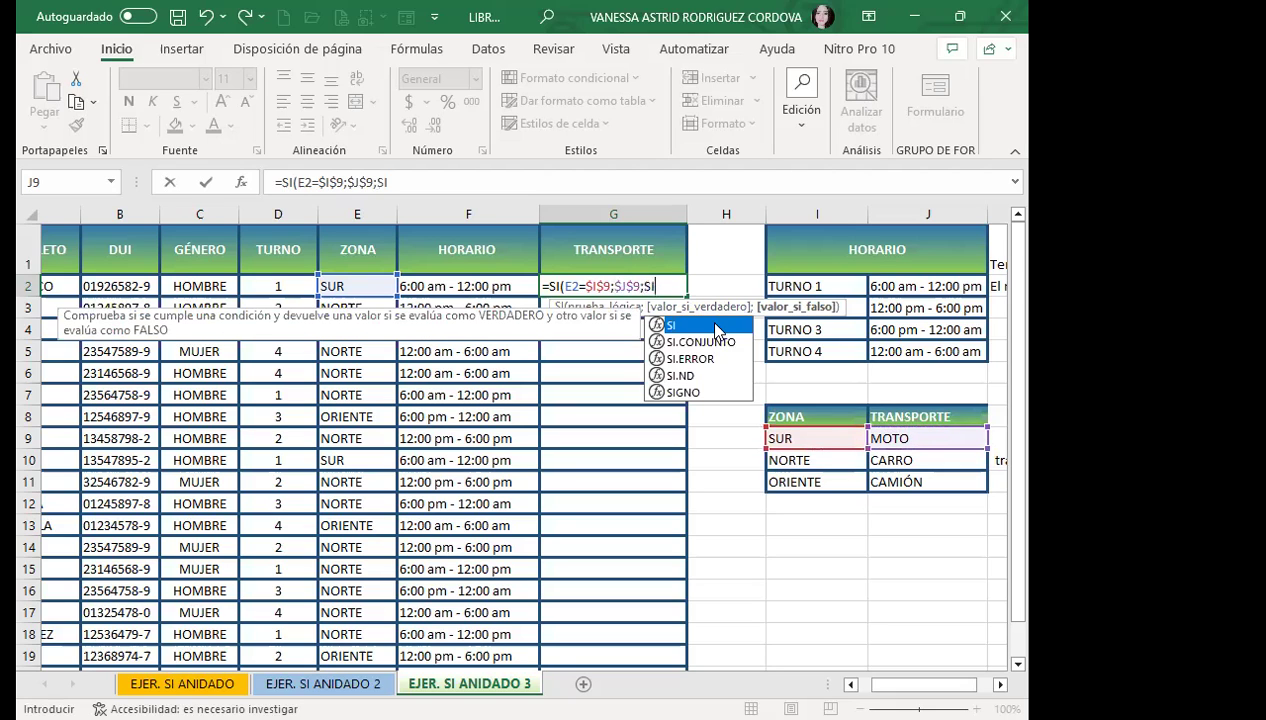
type("(")
Make the nested test E2=$I$10, checking for NORTE
left_click(347, 286)
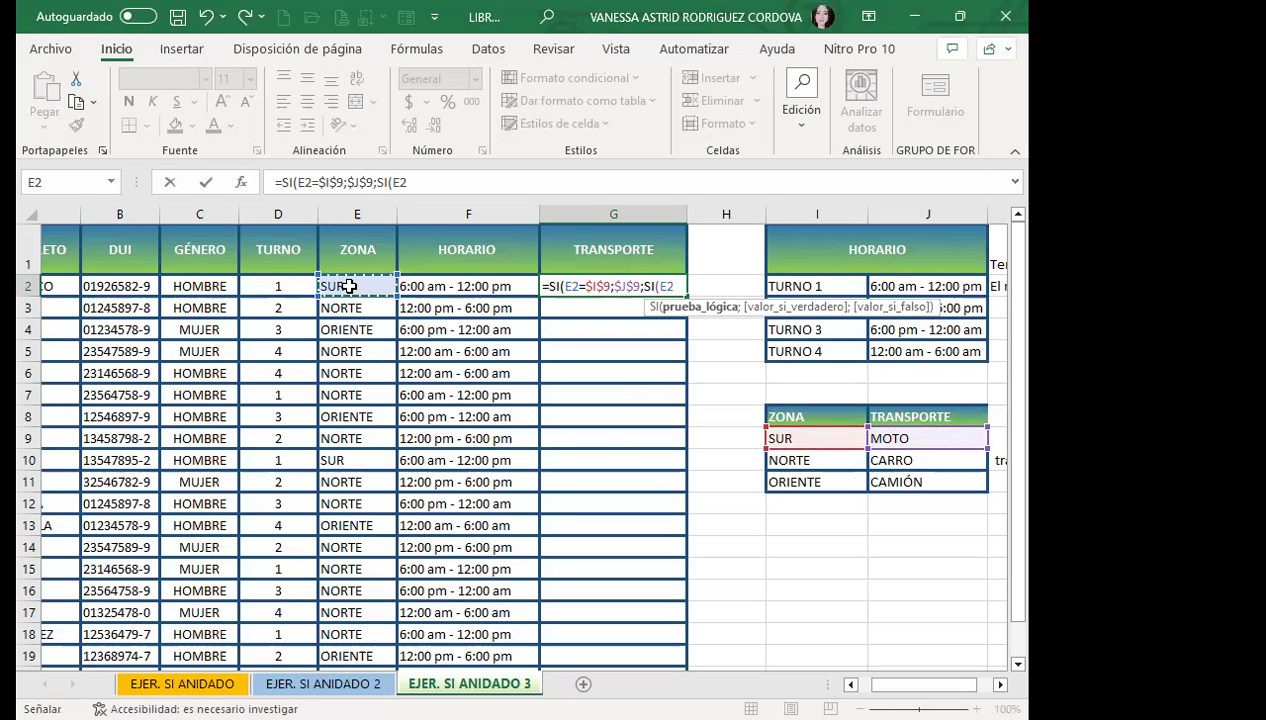
type("=")
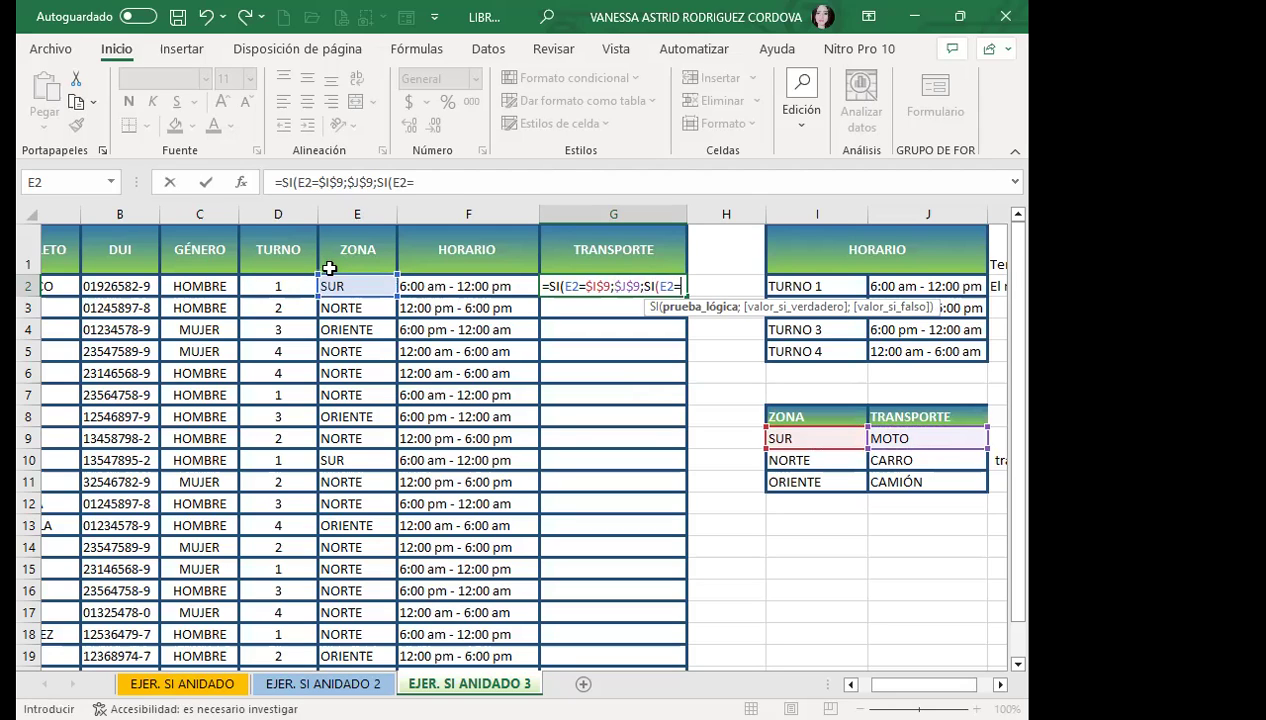
left_click(803, 458)
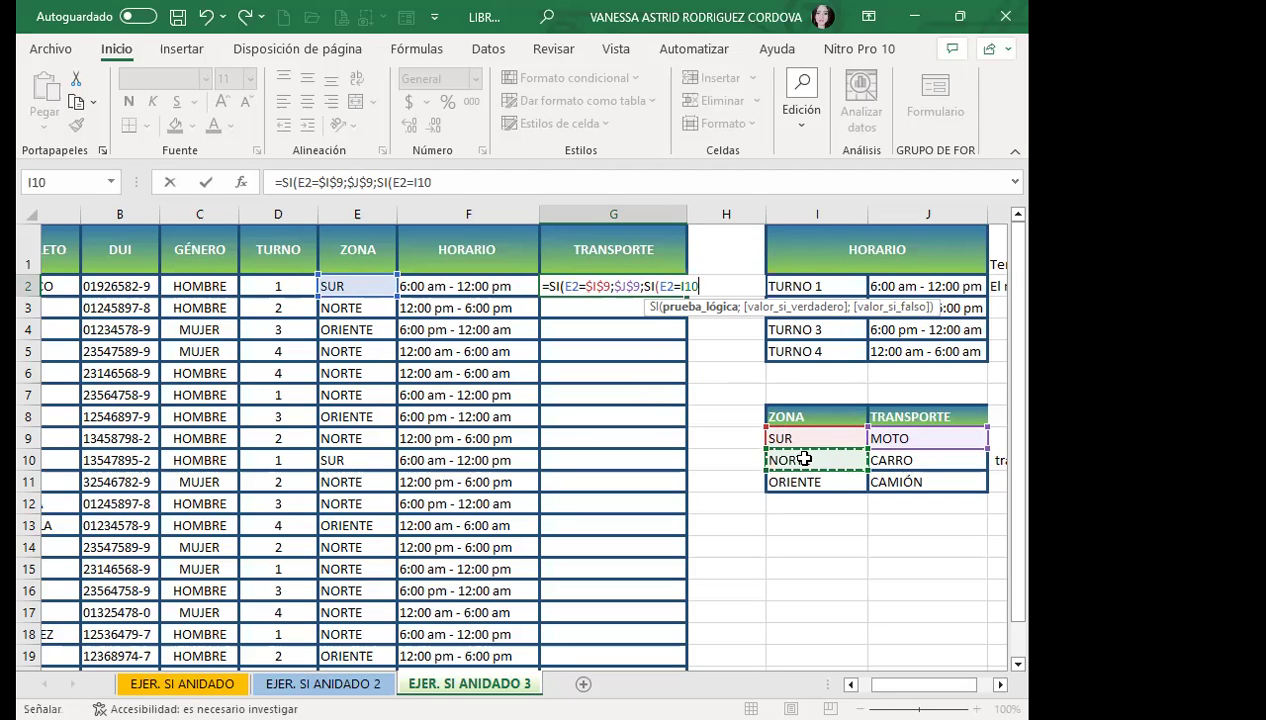
key("F4")
Return $J$10 (CARRO) for NORTE, else $J$11 (CAMIÓN), close with )) and commit
type("$I$10;")
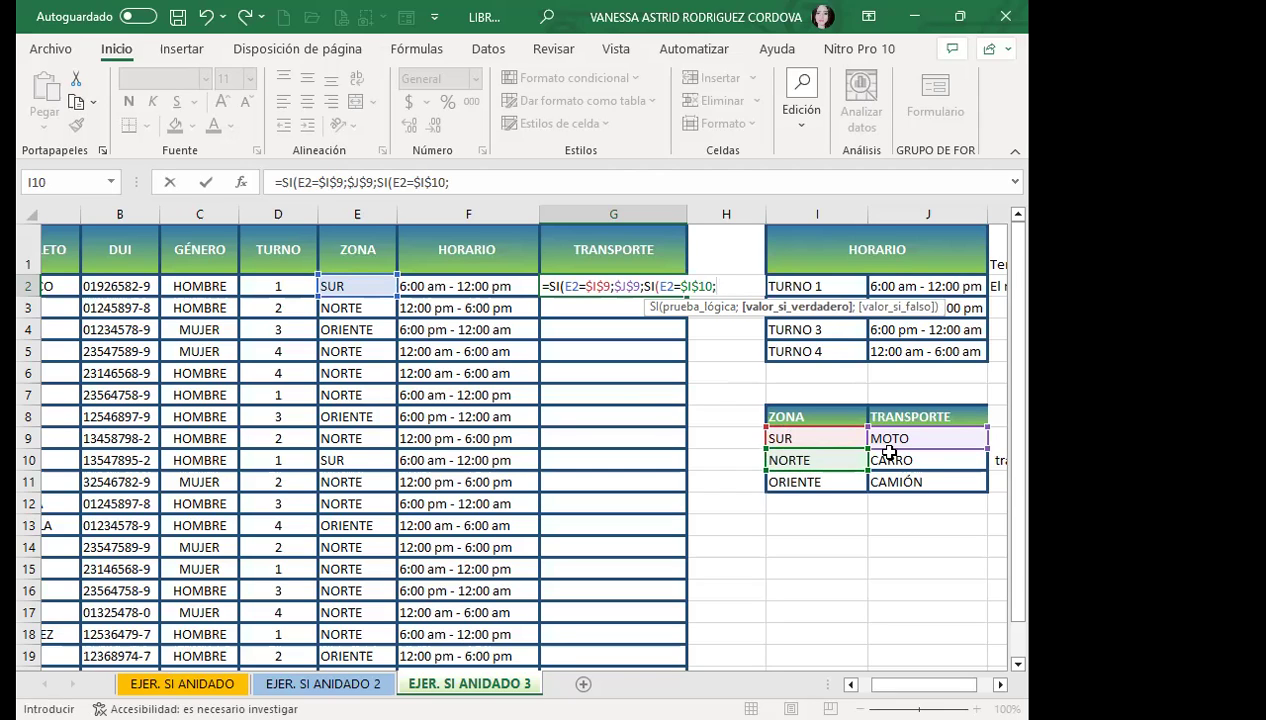
left_click(930, 465)
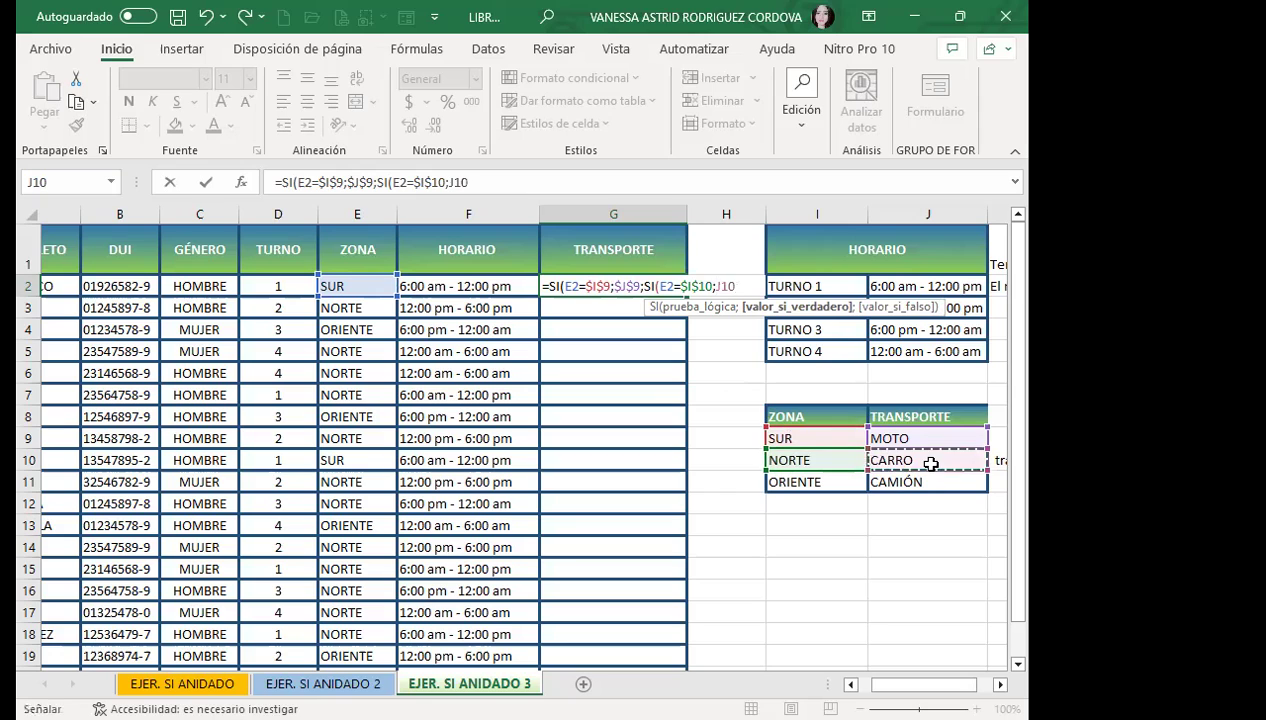
key("F4")
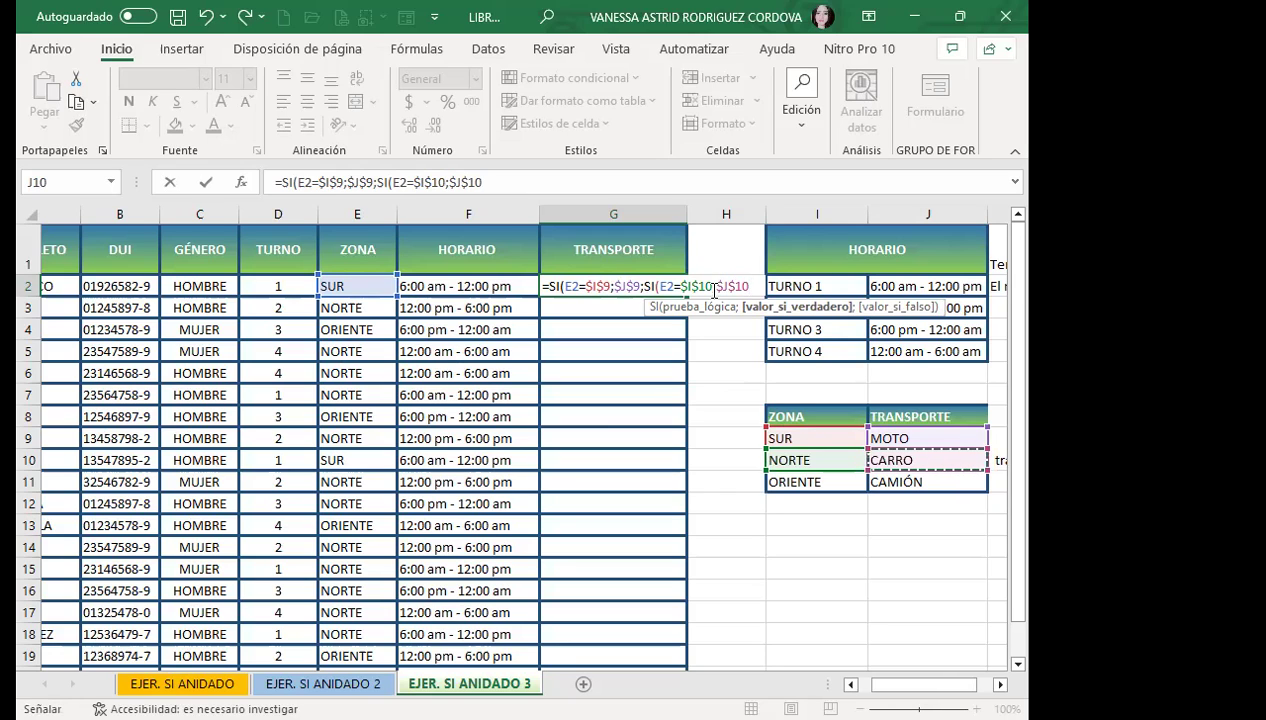
type(";")
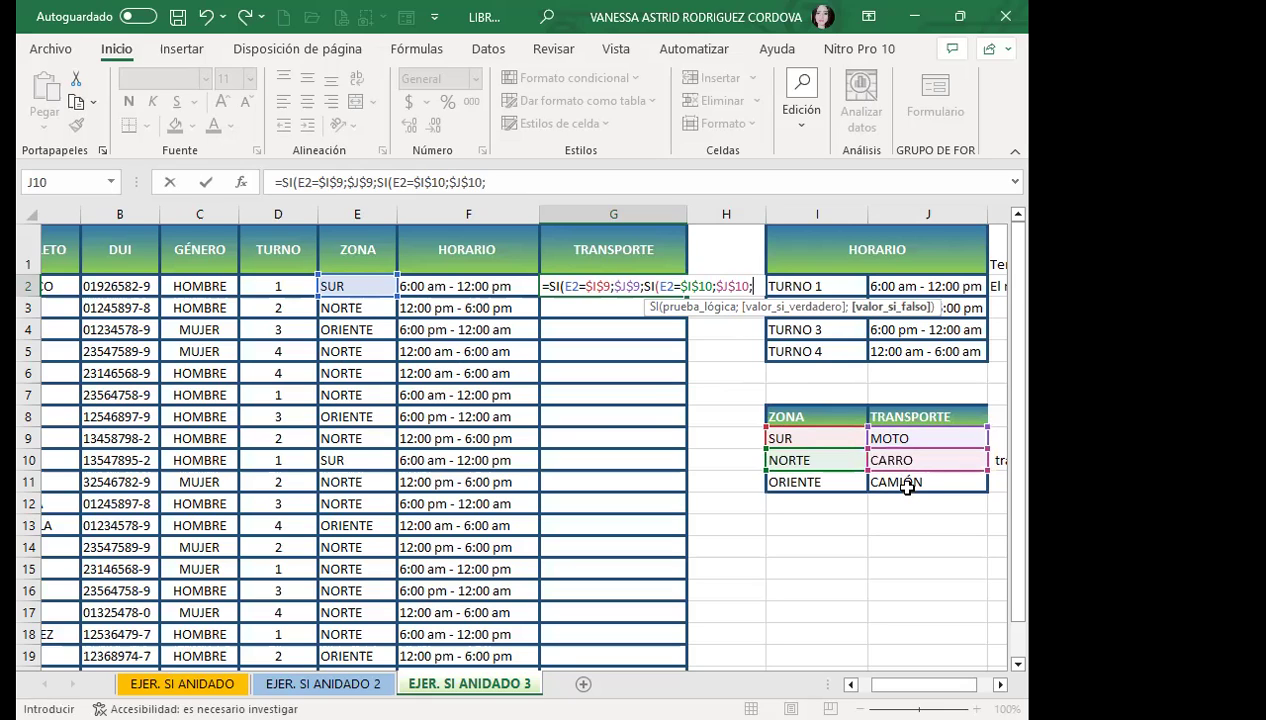
left_click(905, 484)
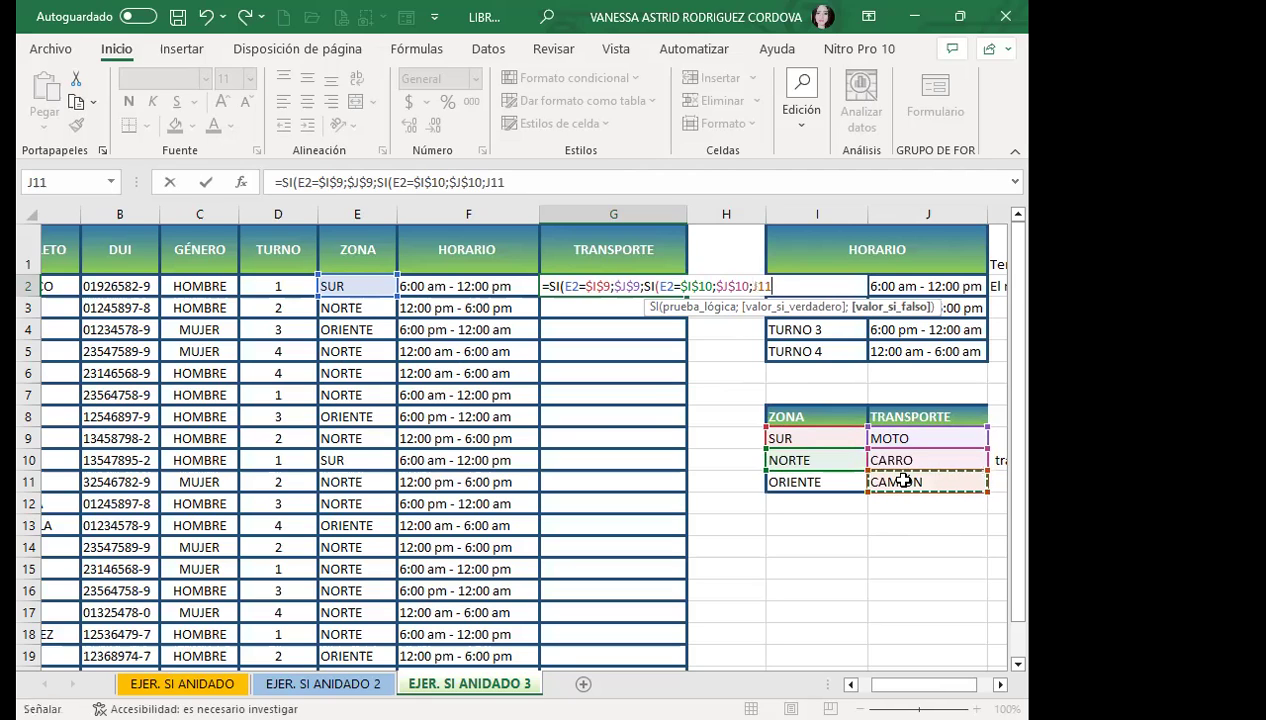
key("F4")
type("))")
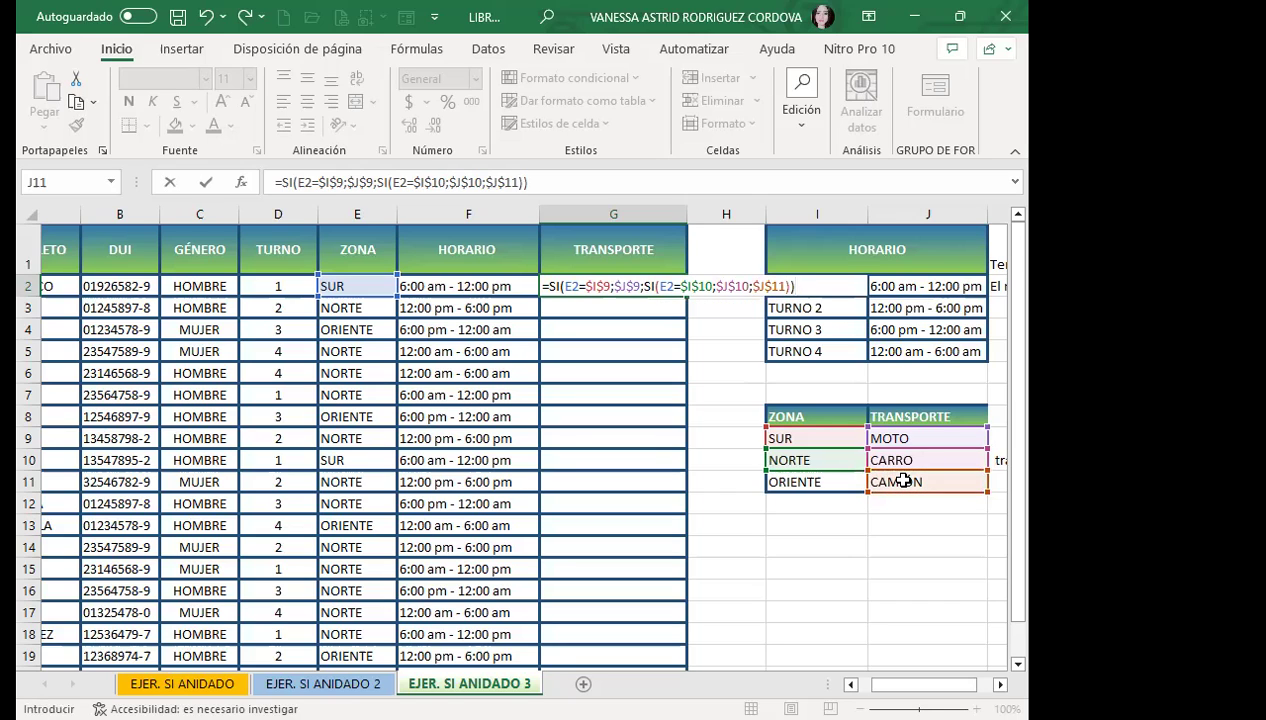
key("Return")
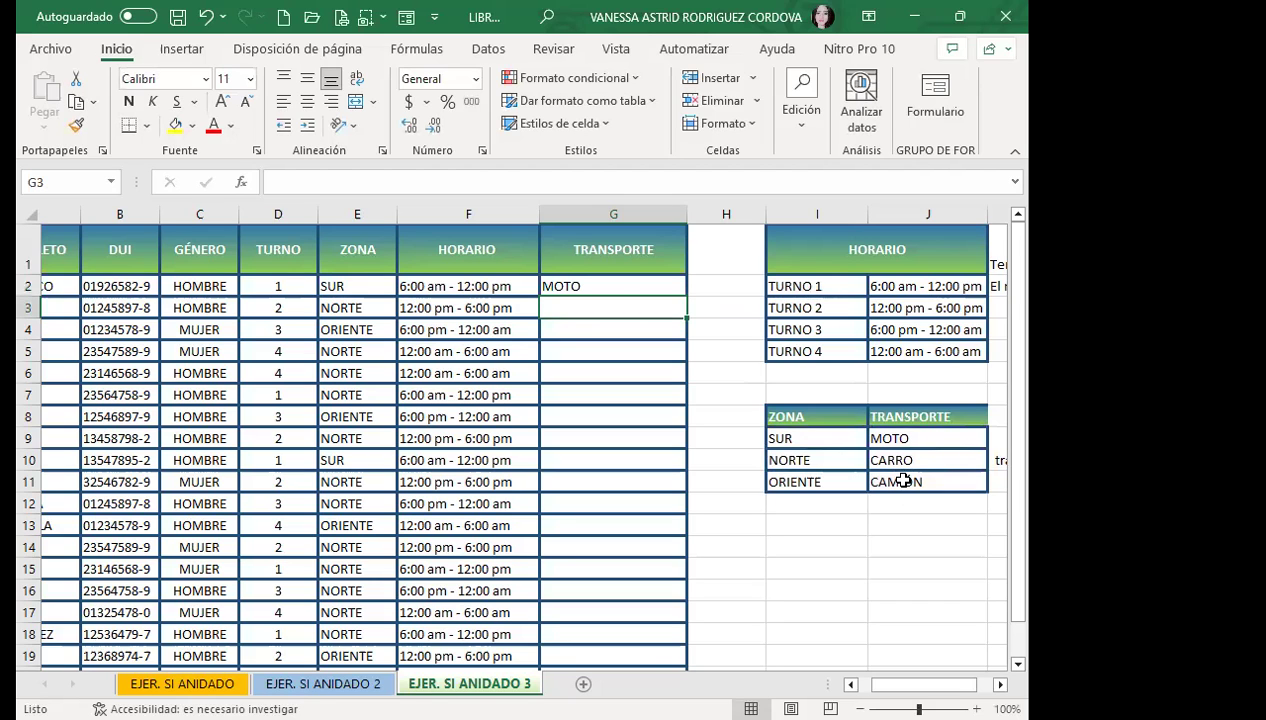
Fill G2's formula down to G20, then switch to the course website
left_click(618, 285)
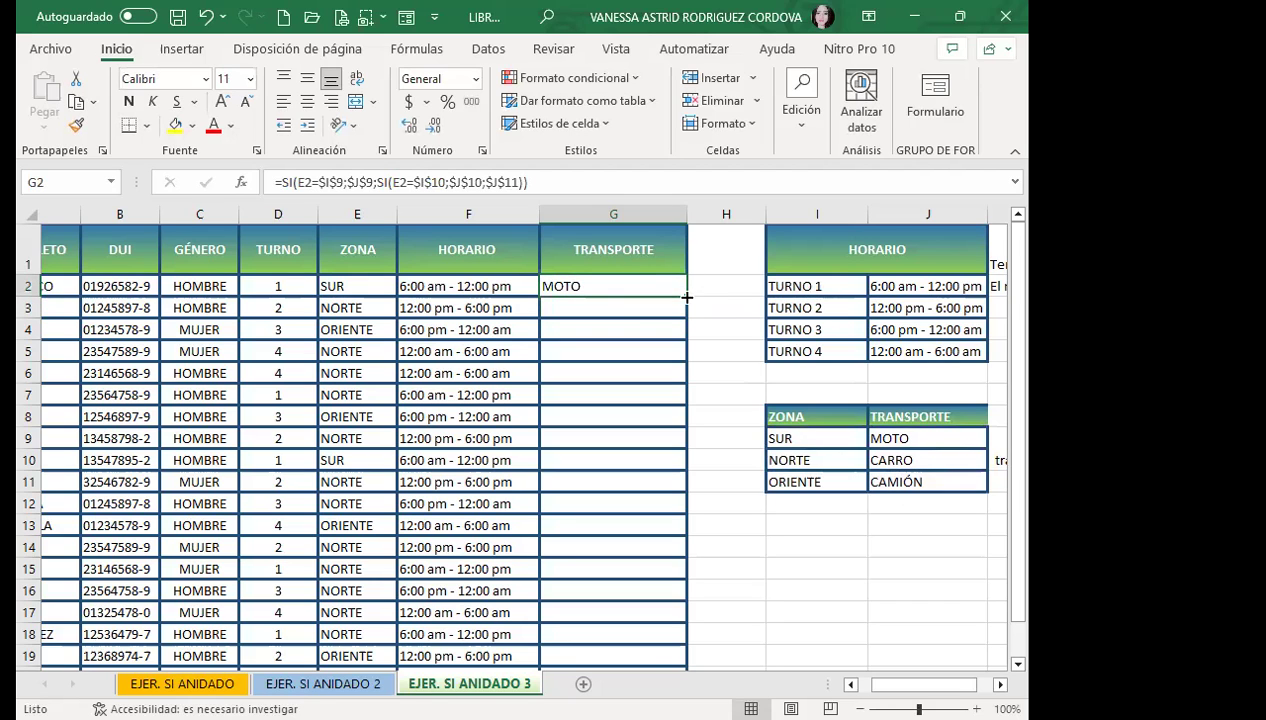
left_click_drag(687, 297, 630, 616)
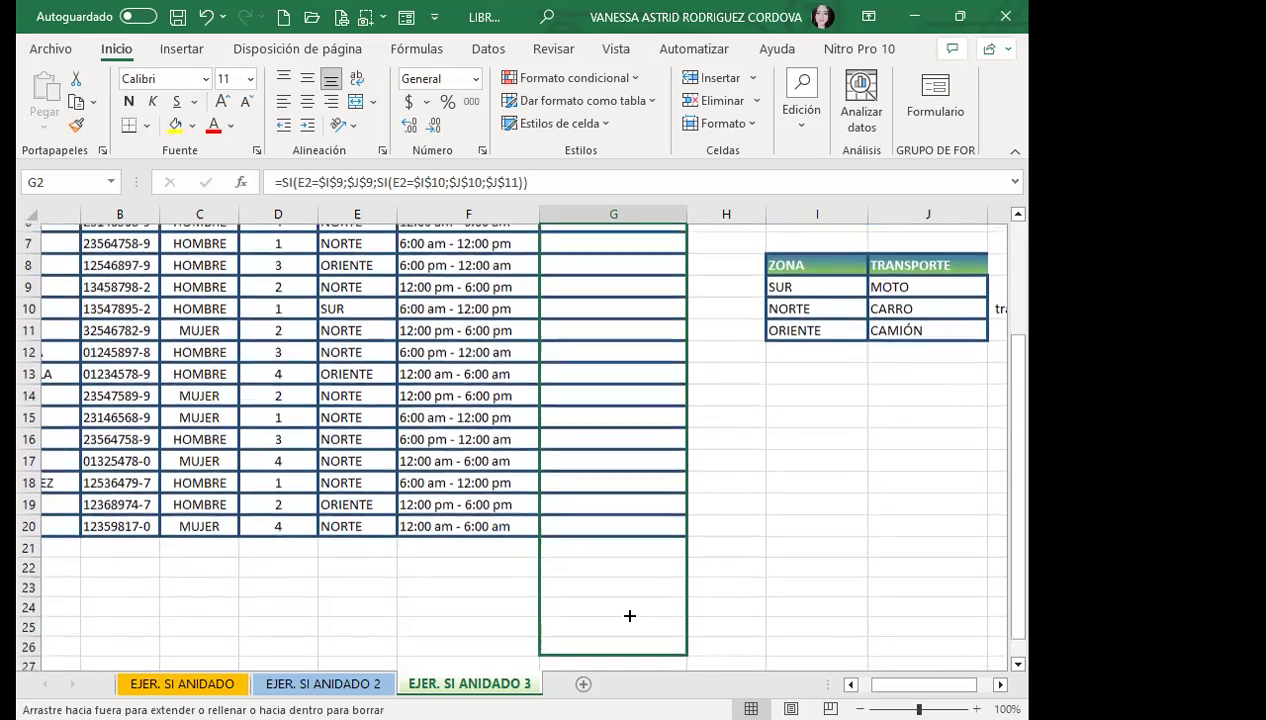
left_click_drag(630, 616, 625, 528)
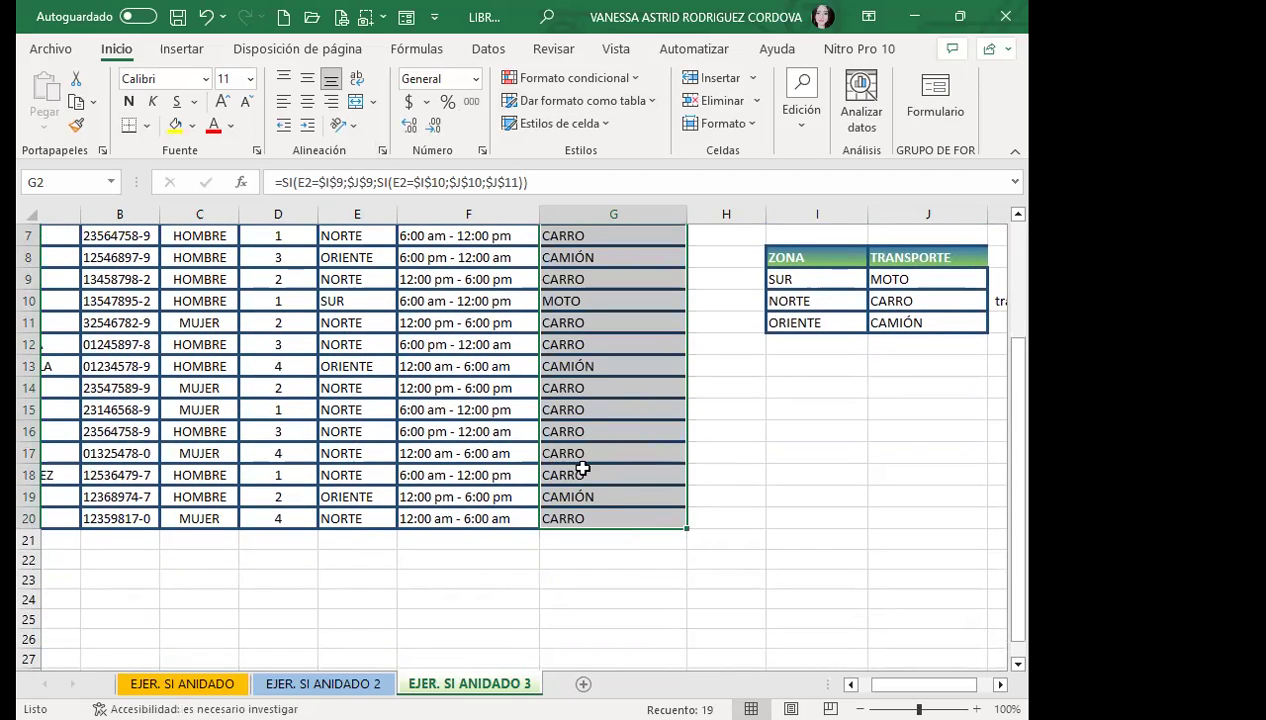
scroll(583, 468, "up", 2)
left_click(576, 330)
left_click(592, 287)
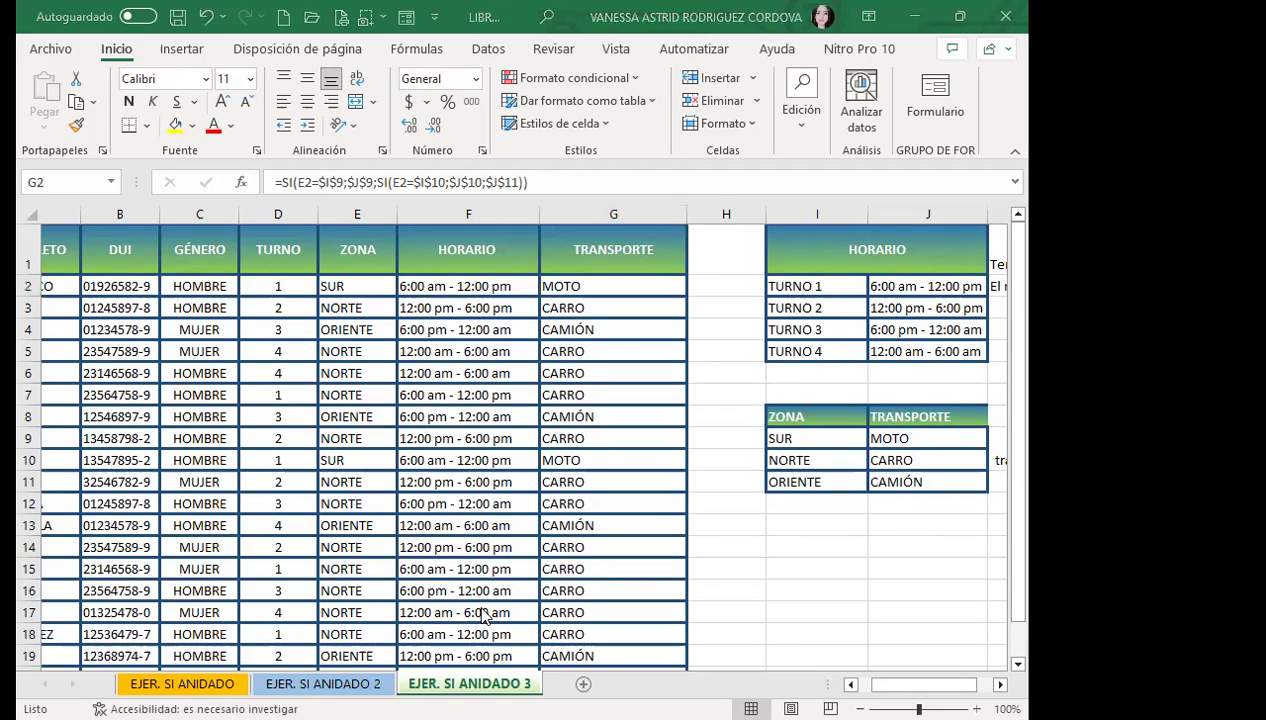
key("alt+Tab")
Open the 'Foro de discusión y preguntas clase #3' unit and scroll to its discussion post
left_click(545, 272)
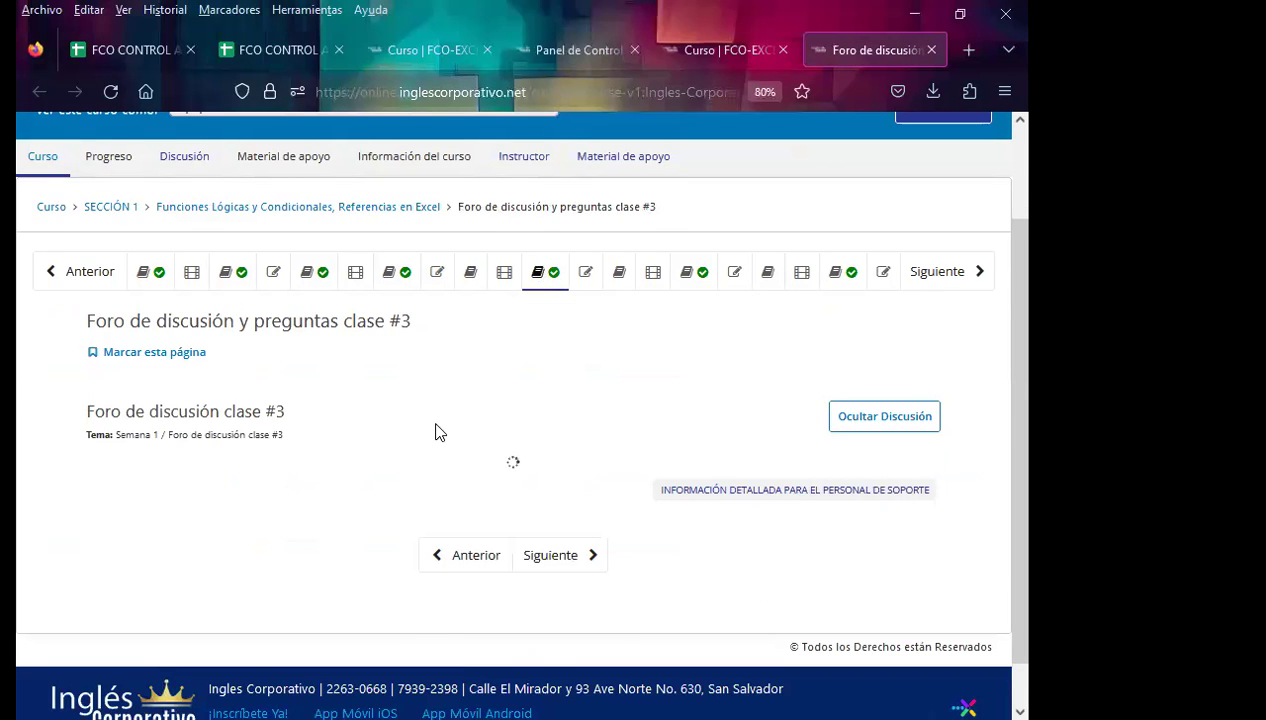
scroll(438, 432, "down", 2)
scroll(339, 469, "down", 1)
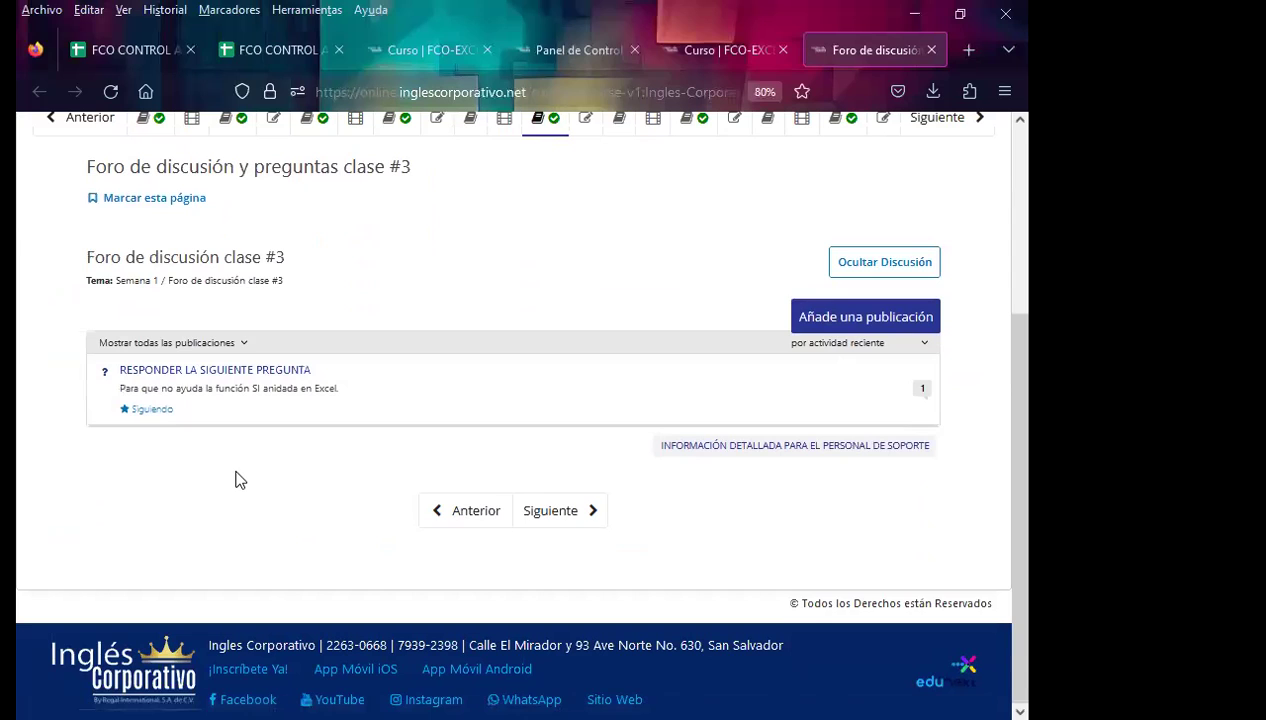